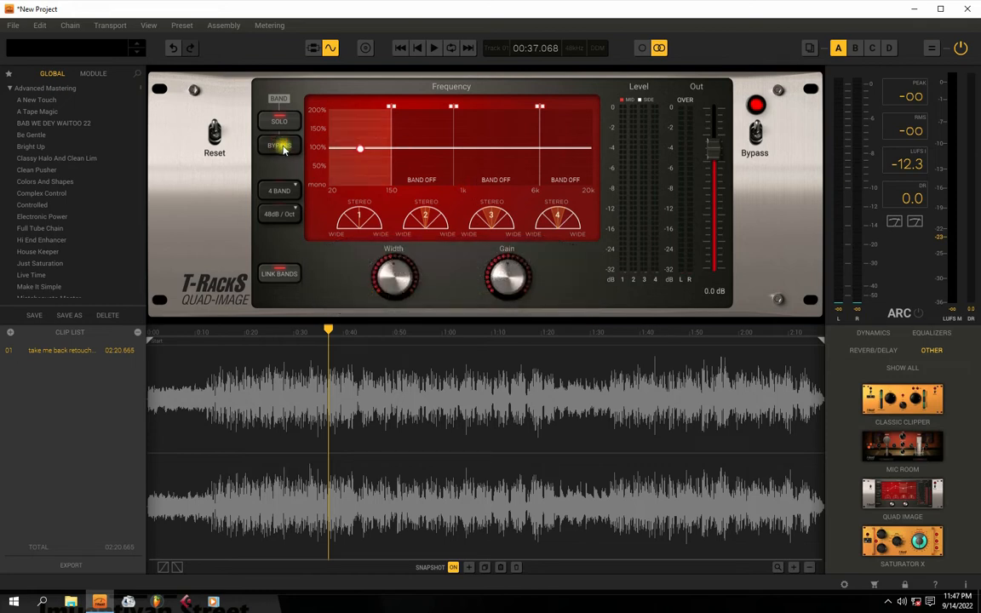
Go through the four soloed frequency bands one by one, finishing on the lowest band.
{"action": "left_click", "coordinate": [430, 150]}
{"action": "left_click", "coordinate": [360, 151]}
{"action": "left_click", "coordinate": [481, 152]}
{"action": "left_click", "coordinate": [434, 157]}
{"action": "left_click", "coordinate": [522, 150]}
{"action": "left_click", "coordinate": [543, 148]}
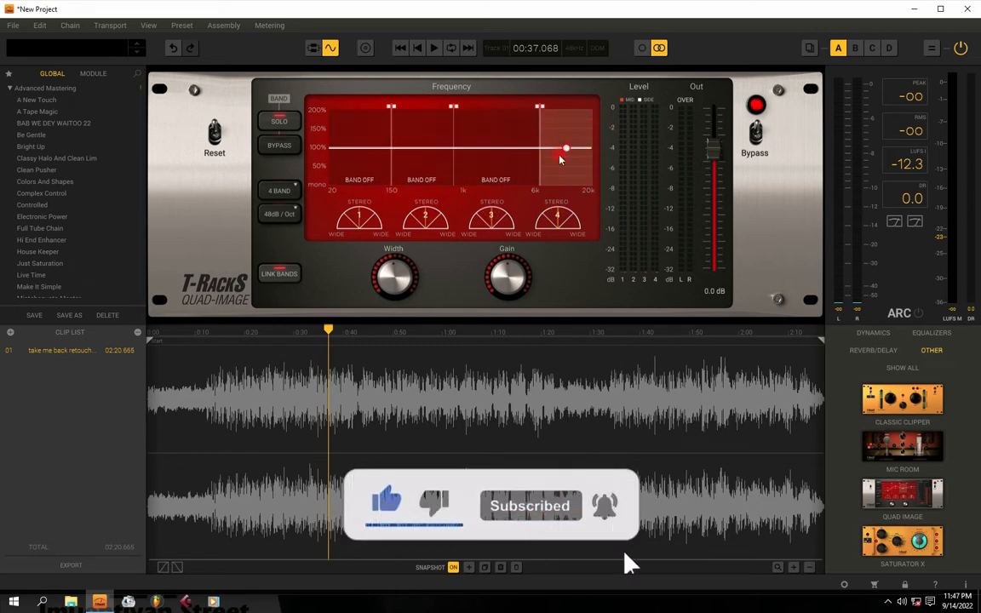
{"action": "left_click", "coordinate": [496, 149]}
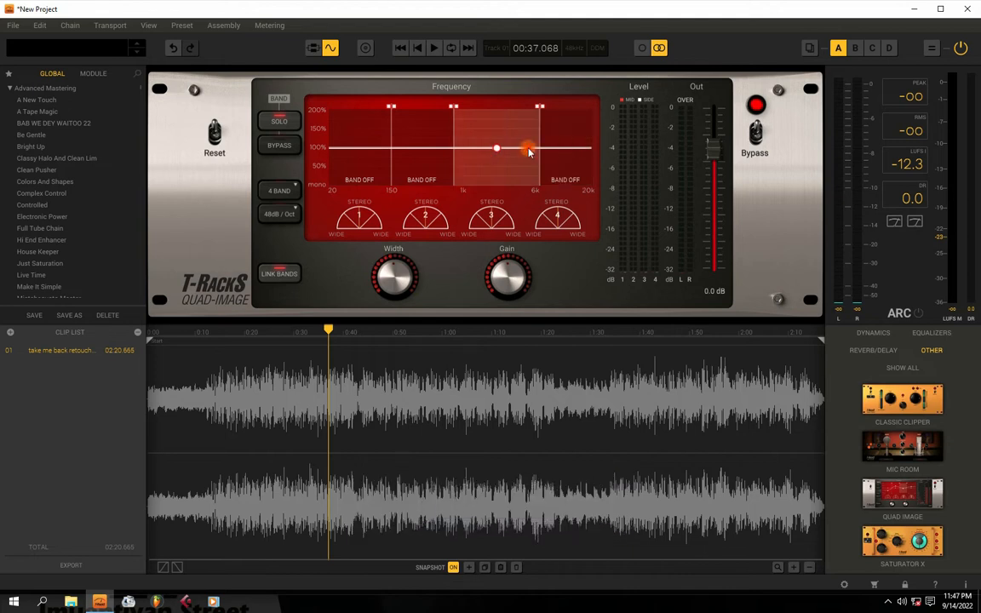
{"action": "left_click", "coordinate": [419, 150]}
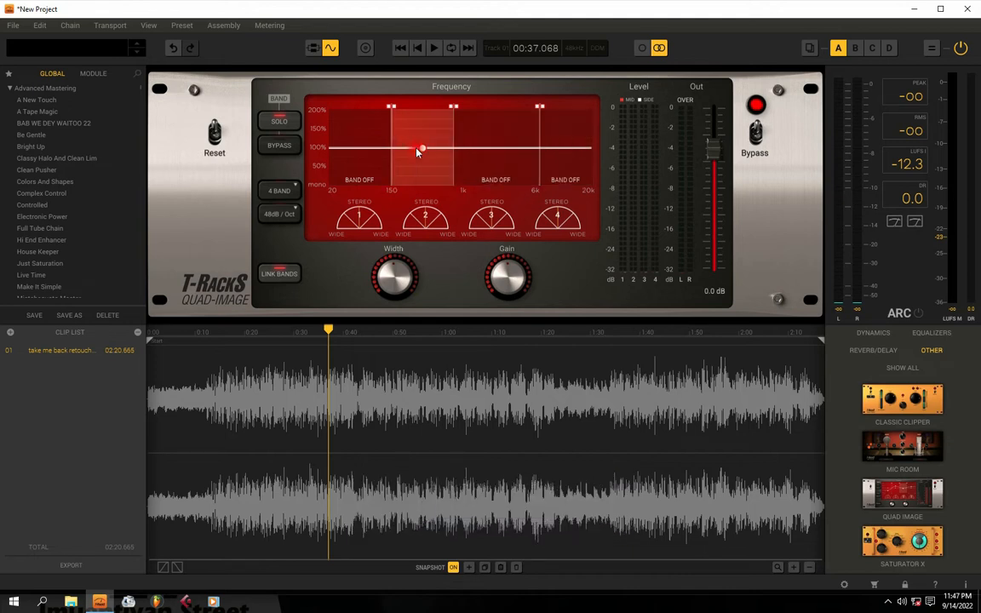
{"action": "left_click", "coordinate": [349, 159]}
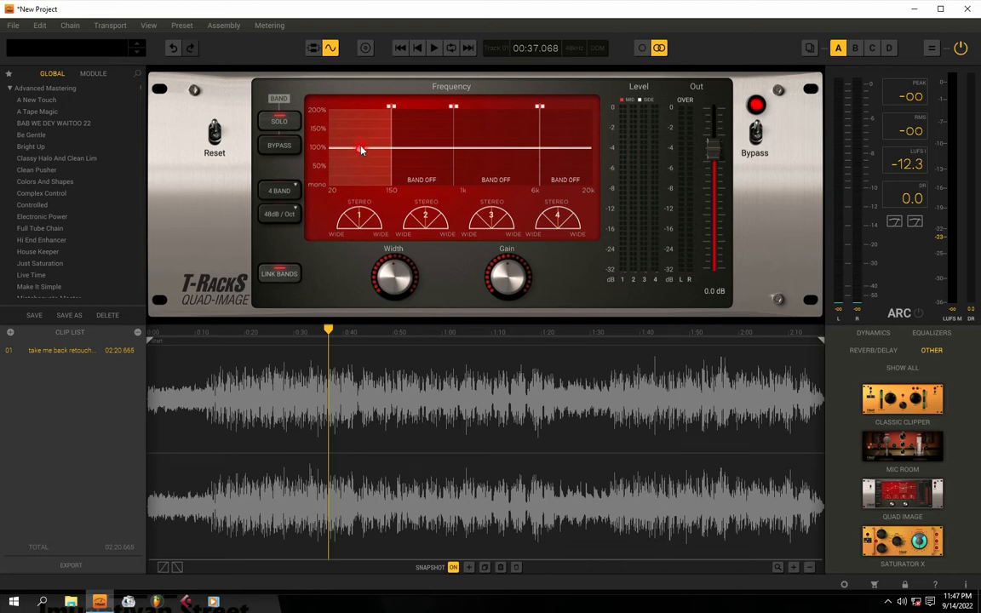
Try widening and narrowing all linked bands together with the Width control, and return them to 100%.
{"action": "mouse_move", "coordinate": [396, 282]}
{"action": "left_mouse_down"}
{"action": "mouse_move", "coordinate": [394, 269]}
{"action": "mouse_move", "coordinate": [401, 302]}
{"action": "mouse_move", "coordinate": [394, 263]}
{"action": "left_mouse_up"}
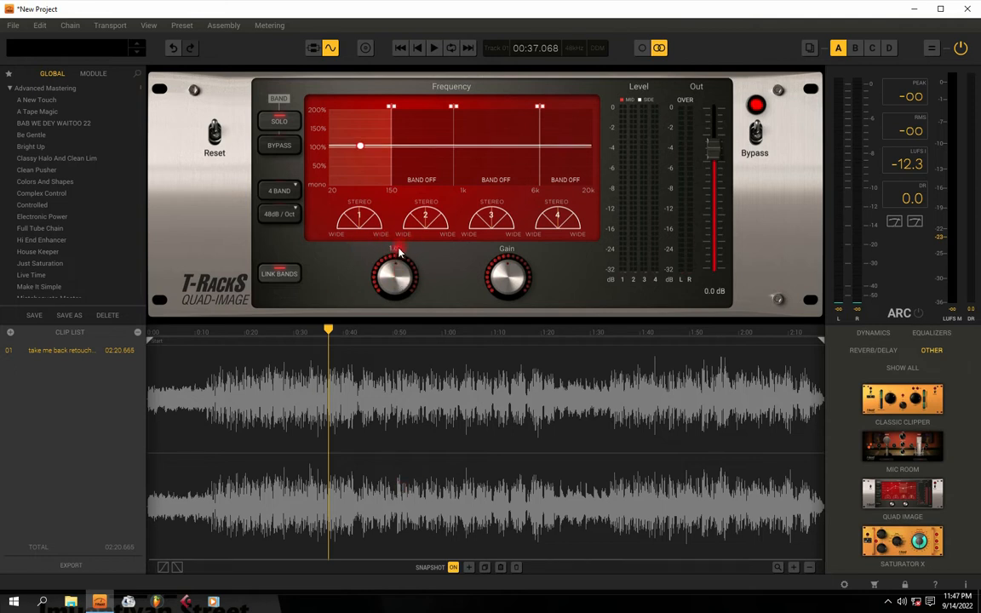
{"action": "left_click_drag", "start_coordinate": [398, 253], "coordinate": [396, 288]}
{"action": "left_click_drag", "start_coordinate": [390, 265], "coordinate": [388, 163]}
{"action": "mouse_move", "coordinate": [363, 125]}
{"action": "left_mouse_down"}
{"action": "mouse_move", "coordinate": [363, 109]}
{"action": "mouse_move", "coordinate": [364, 121]}
{"action": "left_mouse_up"}
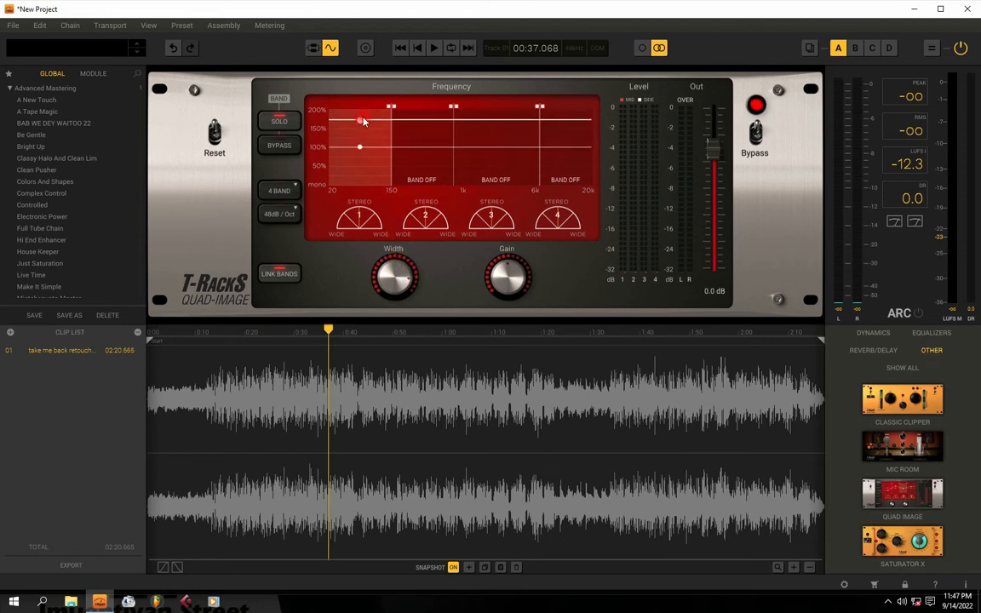
{"action": "left_click_drag", "start_coordinate": [393, 270], "coordinate": [416, 344]}
{"action": "left_click_drag", "start_coordinate": [395, 277], "coordinate": [393, 219]}
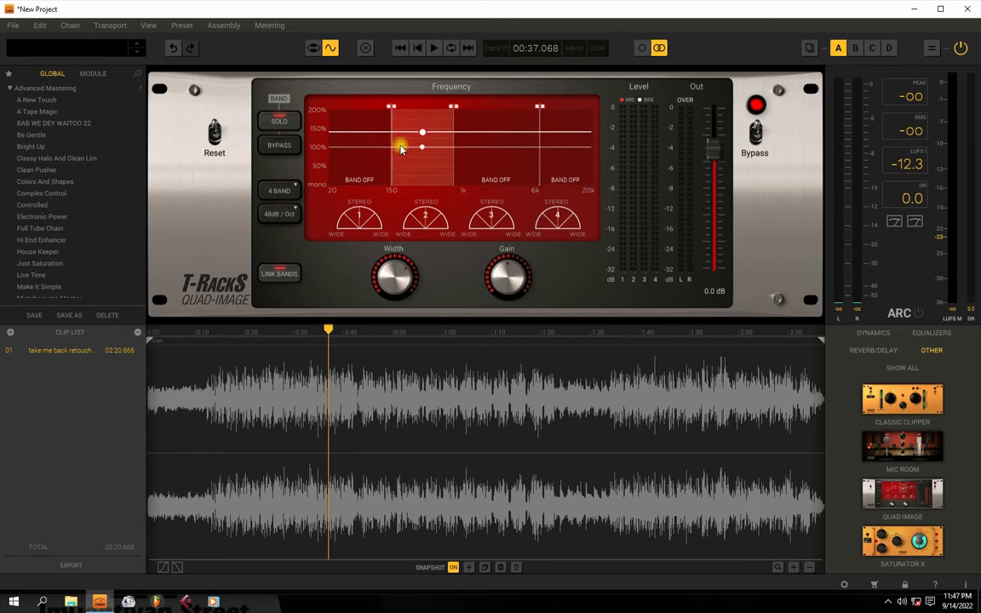
{"action": "left_click_drag", "start_coordinate": [393, 276], "coordinate": [403, 321]}
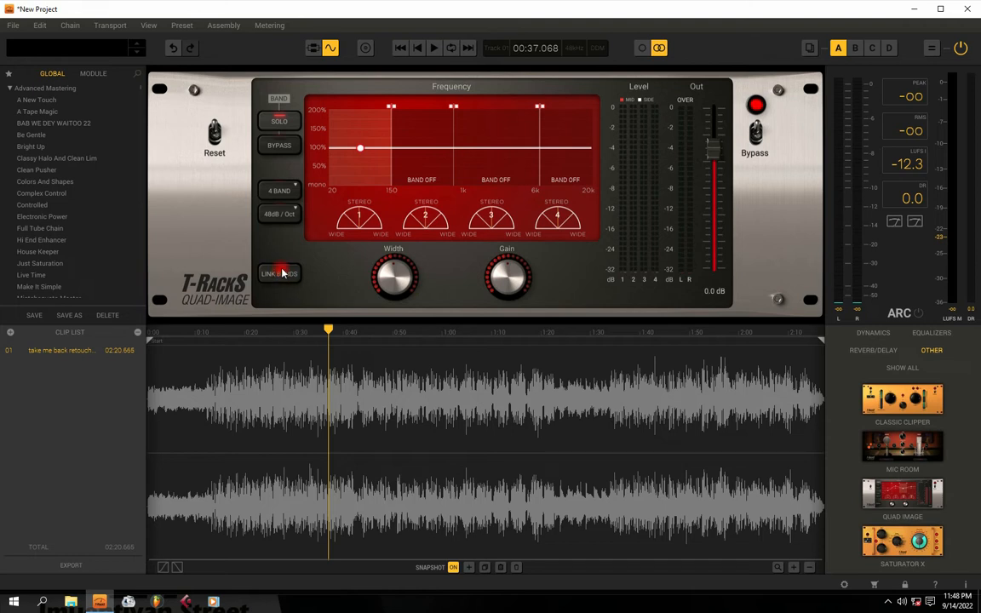
Unlink the bands and try raising only the lowest band's width to about 185%, returning it to 100%.
{"action": "left_click_drag", "start_coordinate": [390, 274], "coordinate": [387, 231]}
{"action": "left_click_drag", "start_coordinate": [362, 145], "coordinate": [362, 149]}
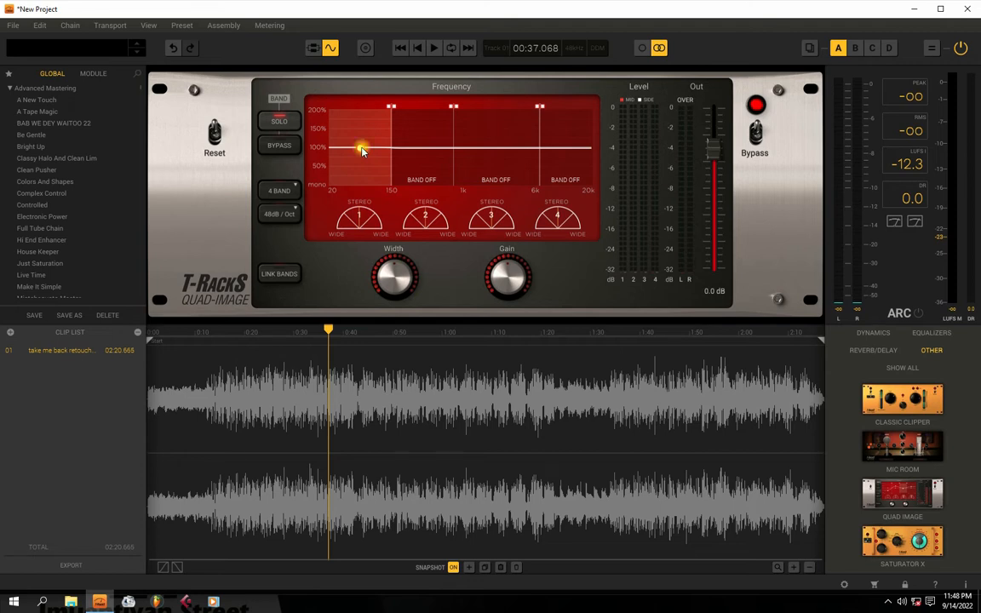
{"action": "left_click_drag", "start_coordinate": [361, 150], "coordinate": [361, 119]}
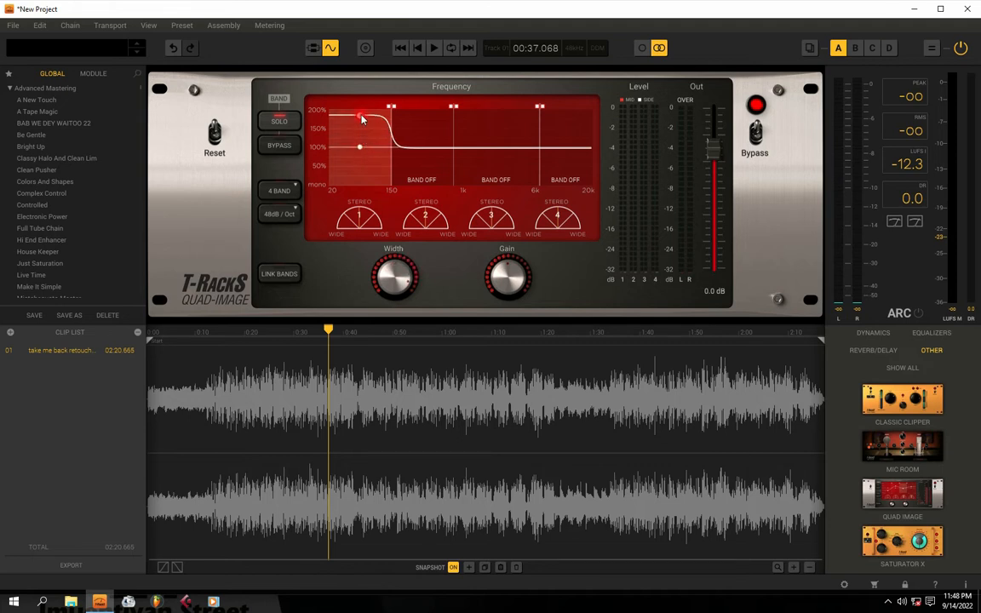
{"action": "left_click_drag", "start_coordinate": [361, 119], "coordinate": [360, 147]}
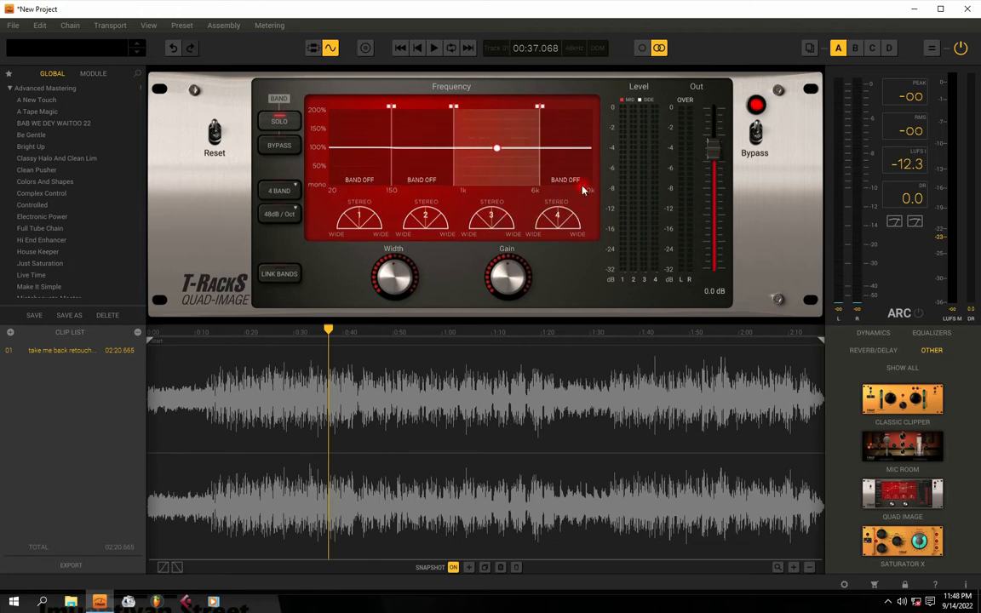
Select the highest band and reduce the Quad-Image band count to three, two and one.
{"action": "left_click", "coordinate": [564, 147]}
{"action": "left_click_drag", "start_coordinate": [563, 148], "coordinate": [308, 158]}
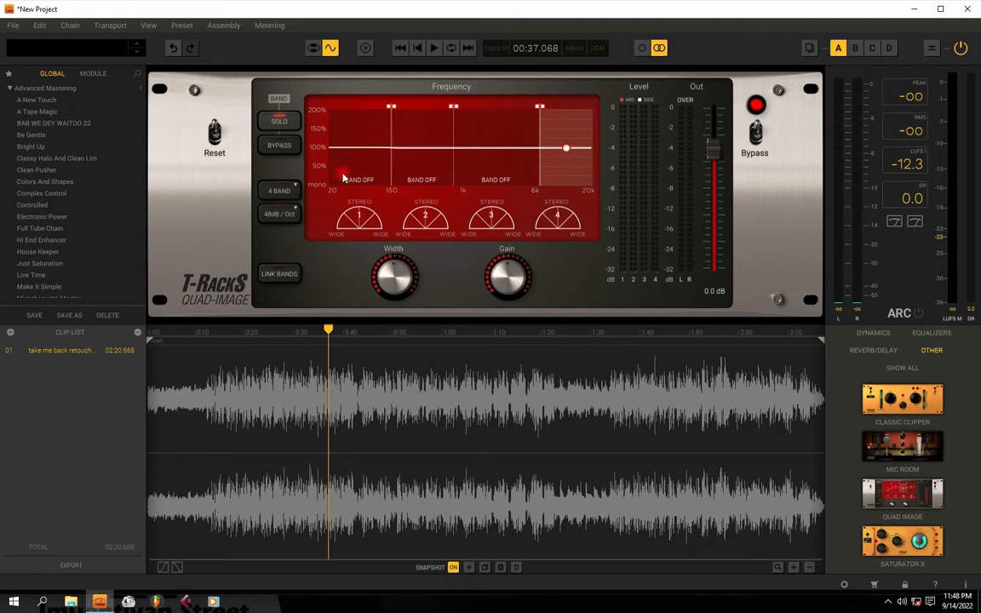
{"action": "left_click", "coordinate": [296, 188]}
{"action": "left_click", "coordinate": [283, 253]}
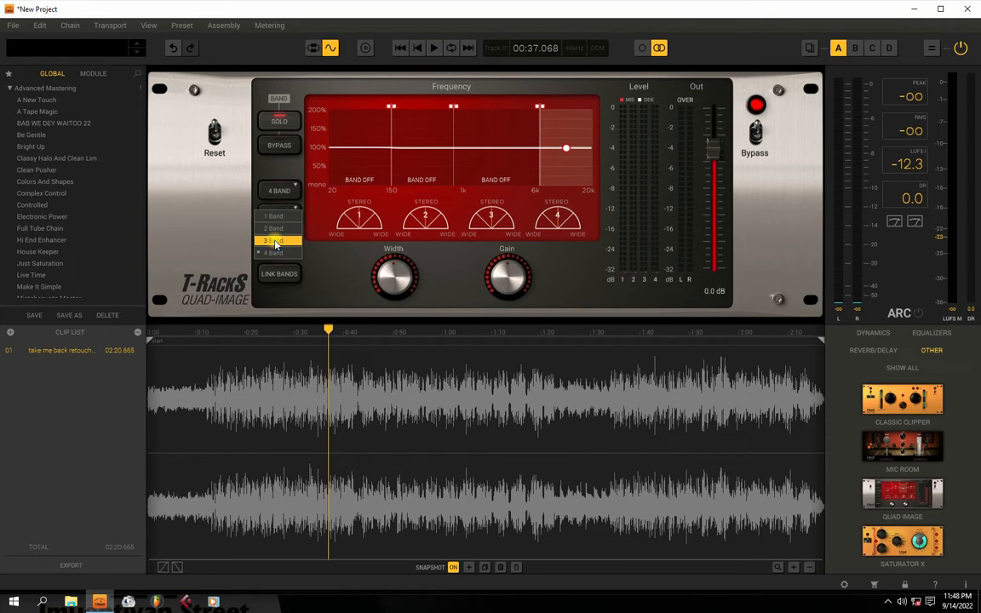
{"action": "left_click", "coordinate": [274, 242]}
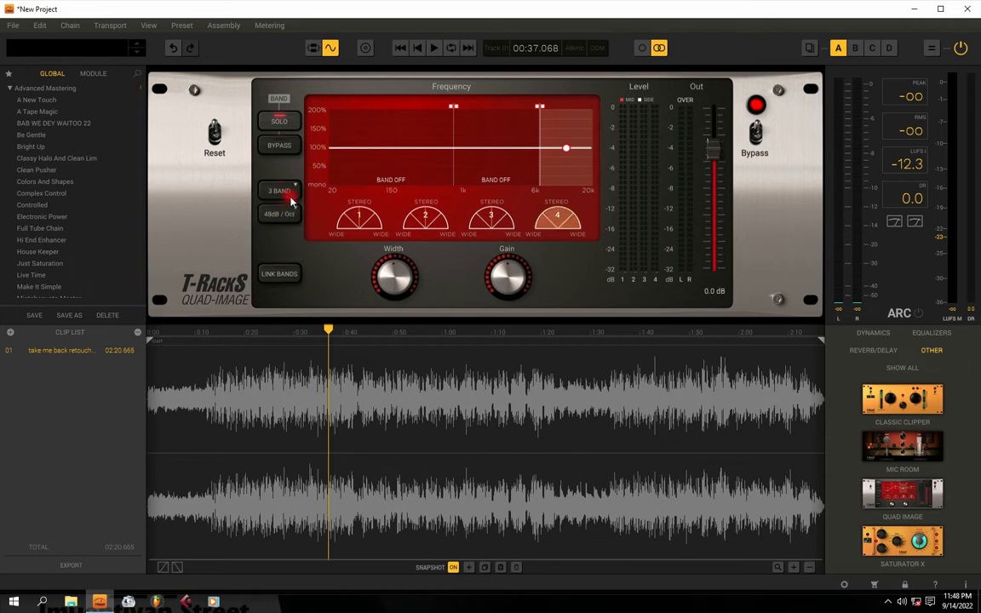
{"action": "left_click", "coordinate": [271, 214]}
{"action": "left_click_drag", "start_coordinate": [281, 253], "coordinate": [280, 228]}
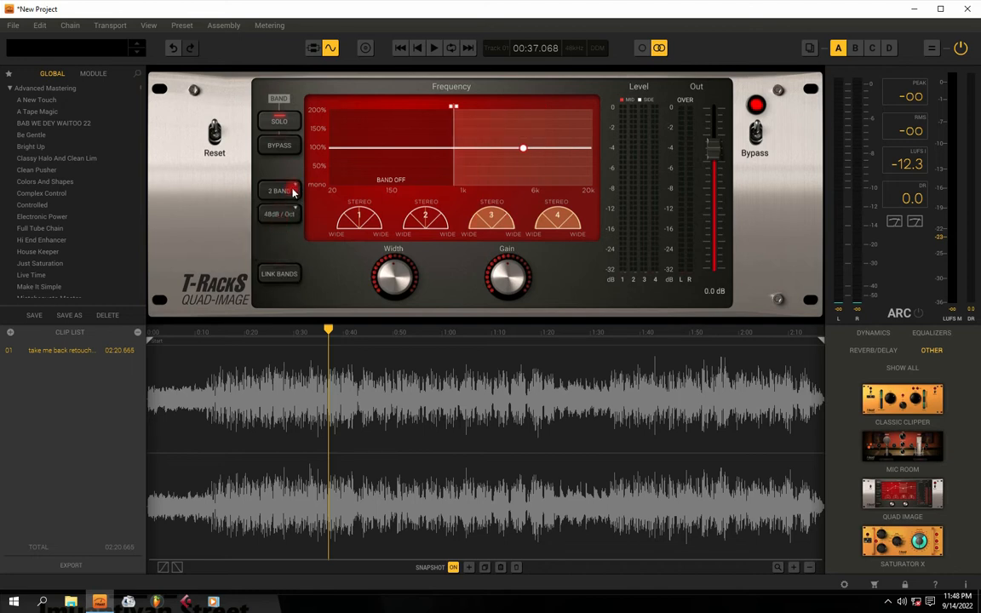
{"action": "left_click", "coordinate": [279, 189]}
{"action": "left_click", "coordinate": [276, 218]}
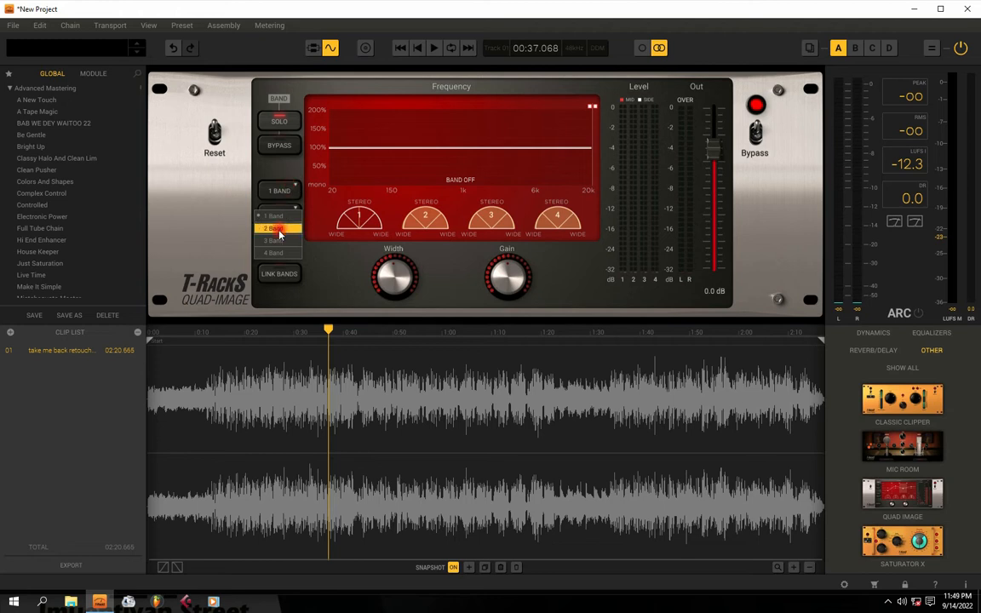
Raise the Quad-Image band count one at a time through two and three to four bands.
{"action": "left_click", "coordinate": [278, 230]}
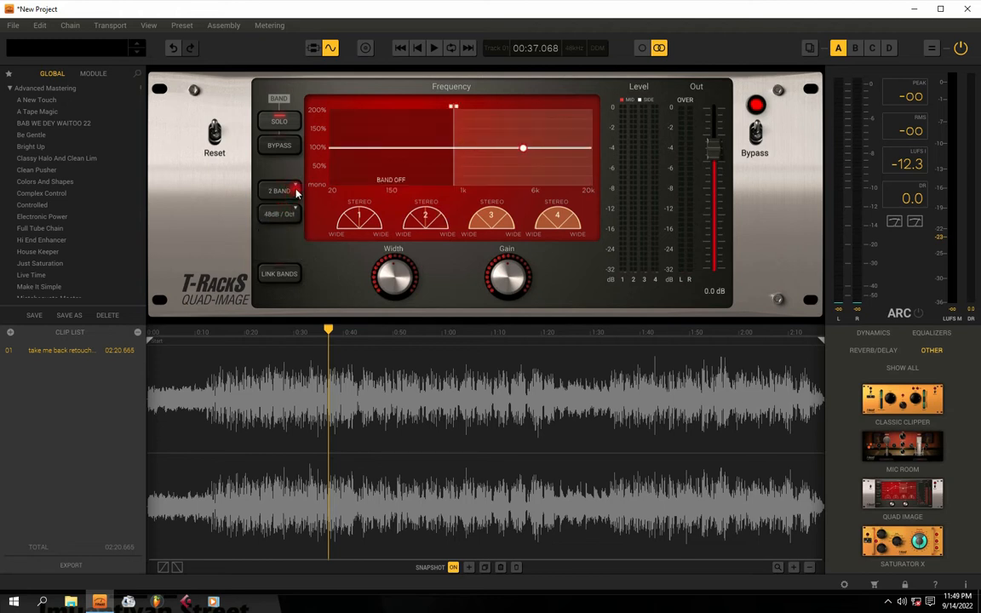
{"action": "left_click", "coordinate": [283, 190]}
{"action": "left_click", "coordinate": [276, 243]}
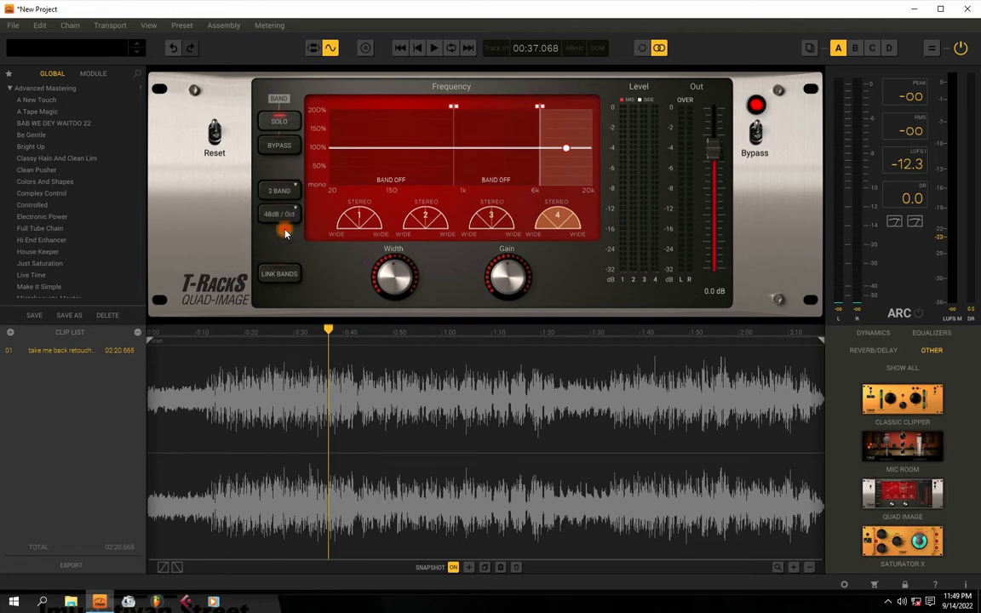
{"action": "left_click", "coordinate": [283, 190]}
{"action": "left_click", "coordinate": [278, 256]}
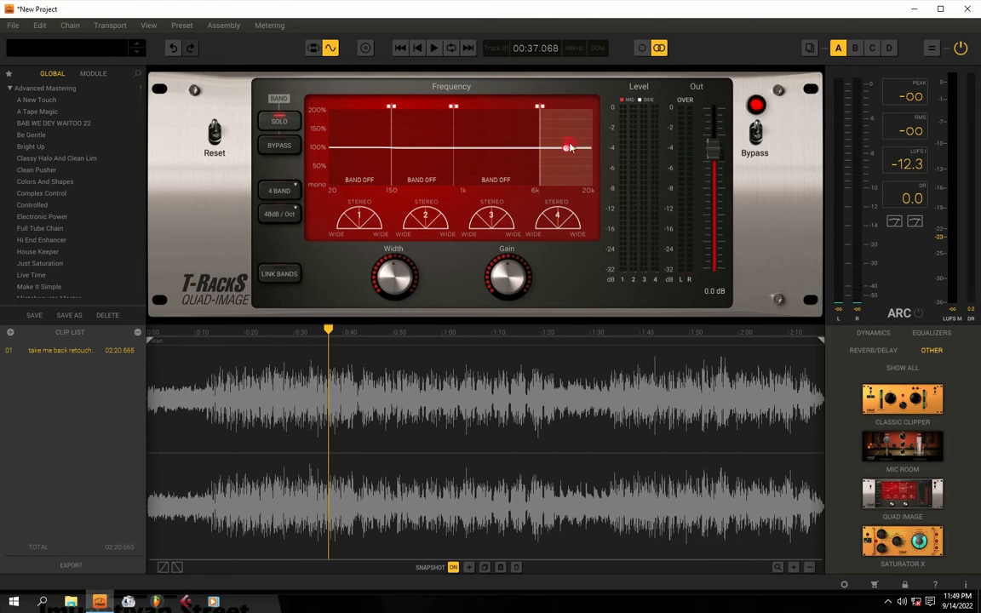
Run through the one-, two-, three- and four-band modes again, shifting the crossover points between the bands.
{"action": "left_click", "coordinate": [287, 189]}
{"action": "left_click", "coordinate": [280, 215]}
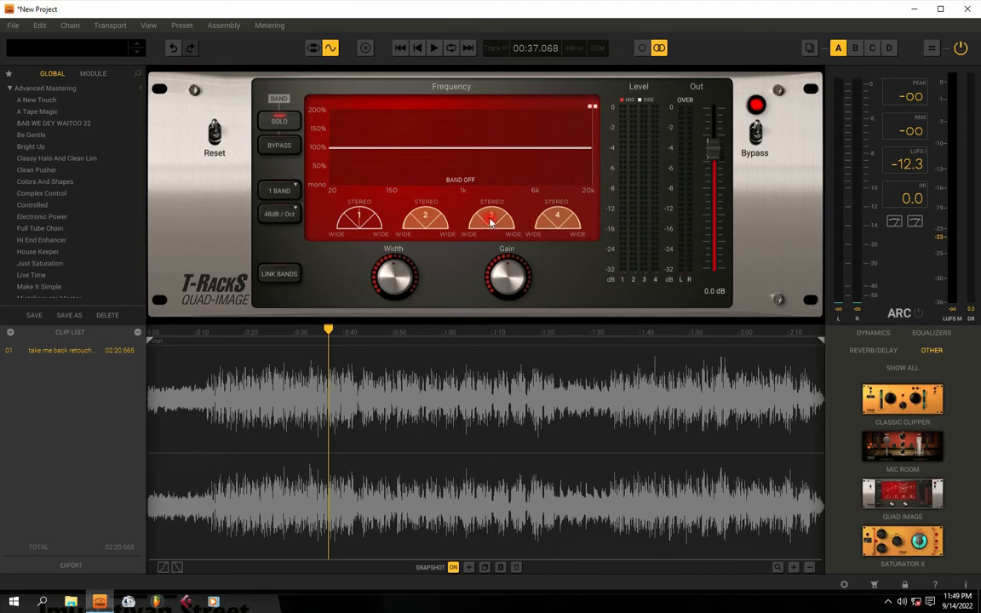
{"action": "left_click", "coordinate": [289, 192]}
{"action": "left_click", "coordinate": [273, 228]}
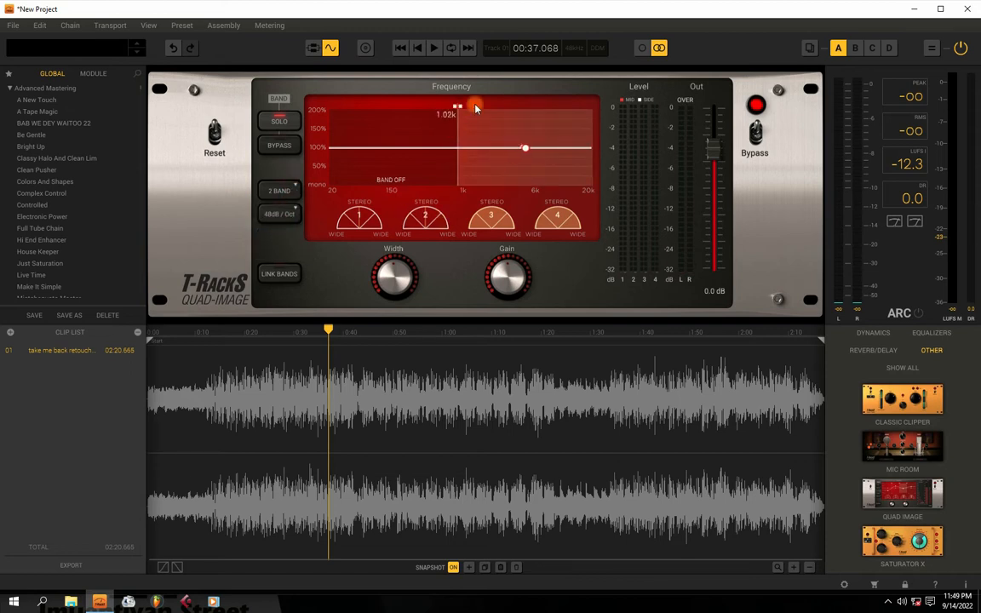
{"action": "left_click", "coordinate": [272, 194]}
{"action": "left_click", "coordinate": [275, 236]}
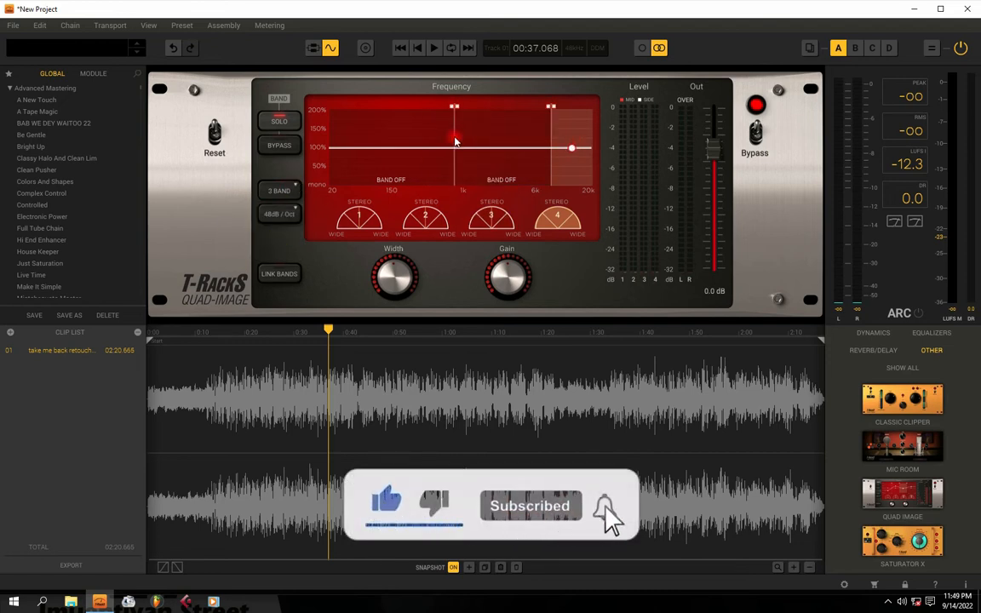
{"action": "left_click", "coordinate": [275, 192]}
{"action": "left_click", "coordinate": [274, 248]}
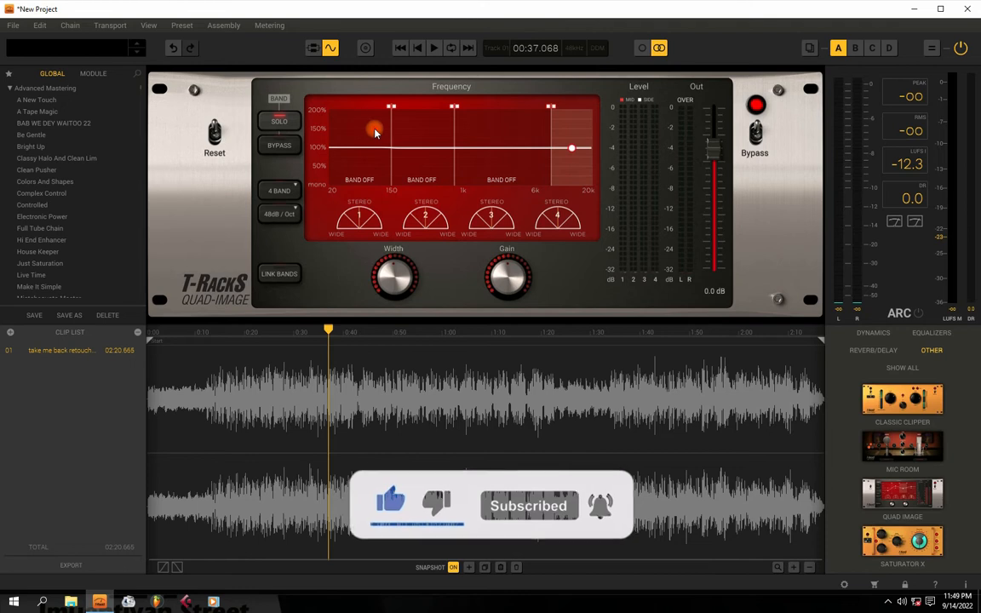
Move the playback position to about 0:20 and set the lowest band's width to 100%.
{"action": "left_click", "coordinate": [359, 149]}
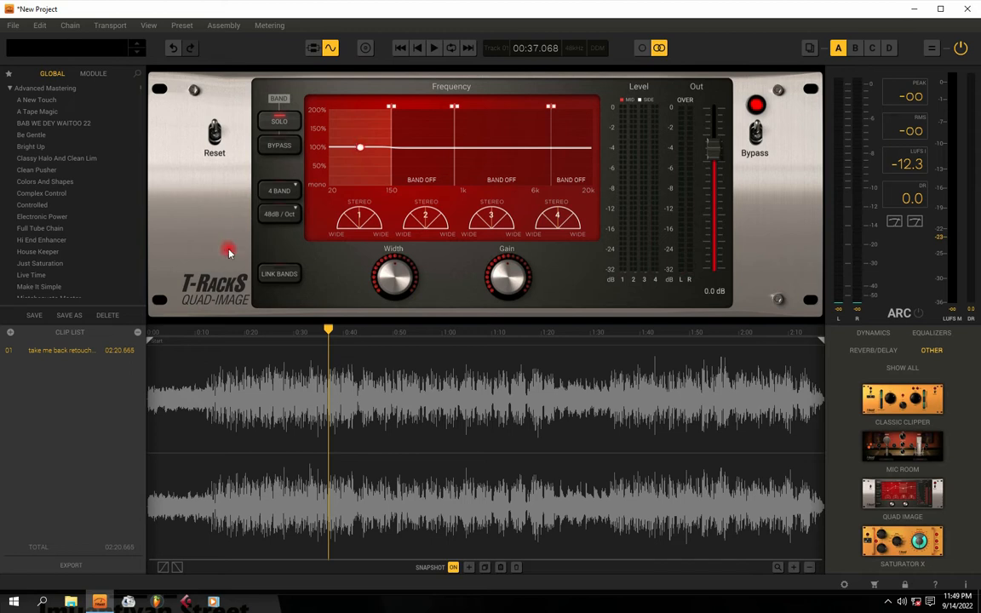
{"action": "left_click_drag", "start_coordinate": [329, 328], "coordinate": [245, 328]}
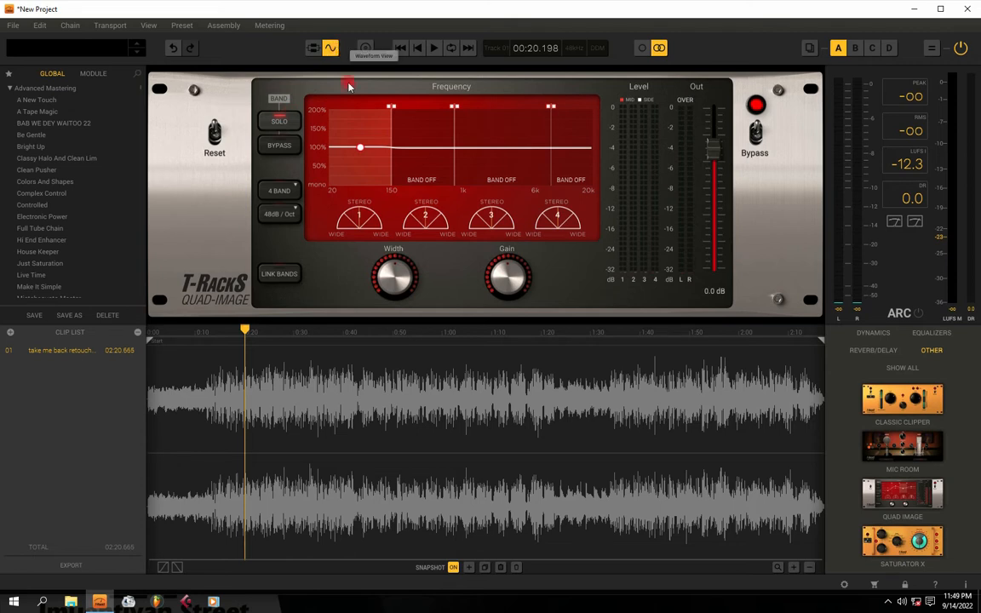
{"action": "left_click_drag", "start_coordinate": [359, 151], "coordinate": [360, 152]}
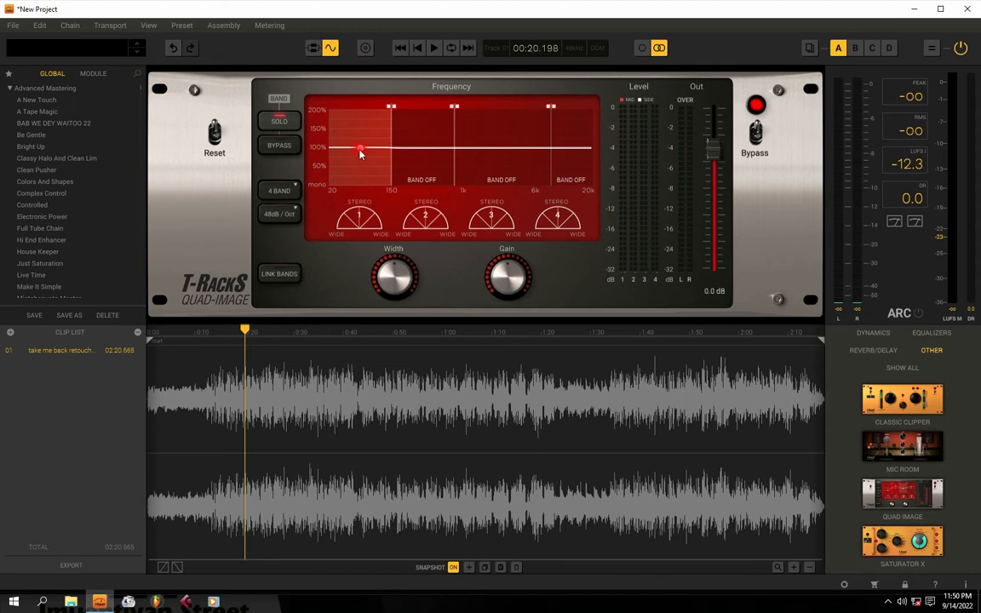
{"action": "left_click_drag", "start_coordinate": [358, 149], "coordinate": [359, 150]}
Audition the full mix with solo off, and the lowest band on its own with solo on.
{"action": "key", "text": "space"}
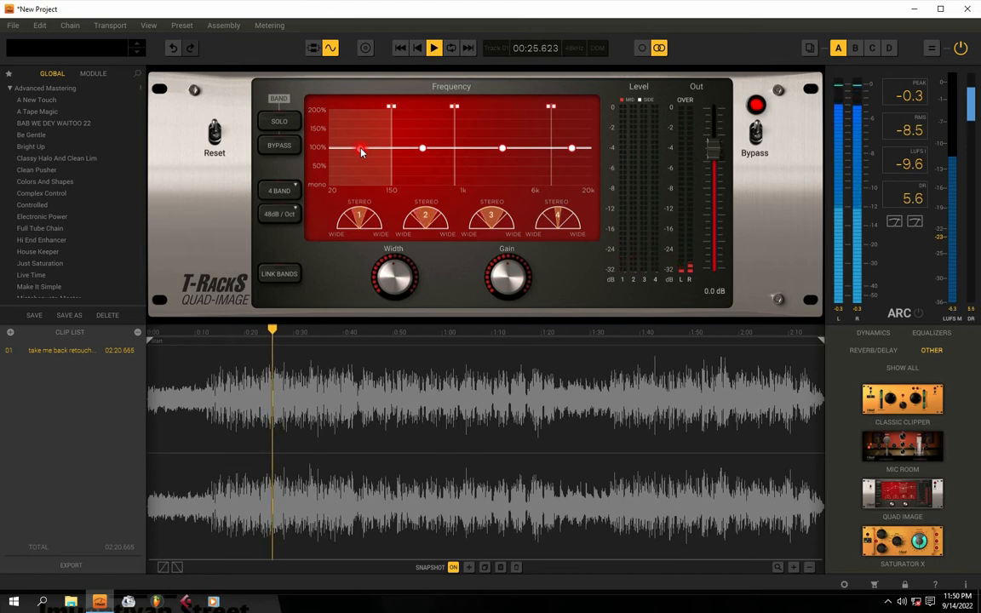
{"action": "key", "text": "space"}
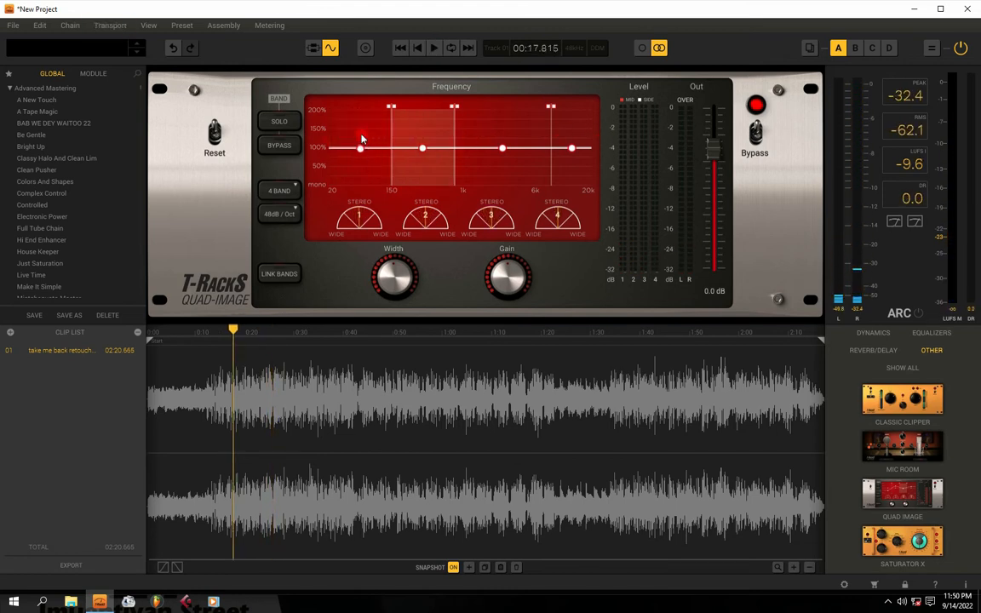
{"action": "left_click", "coordinate": [280, 125]}
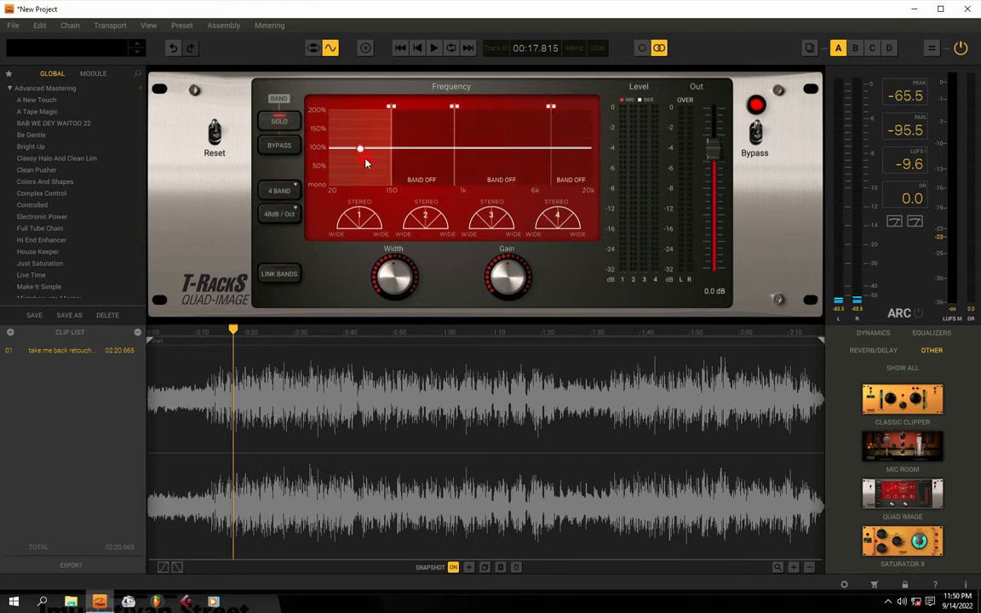
{"action": "key", "text": "space"}
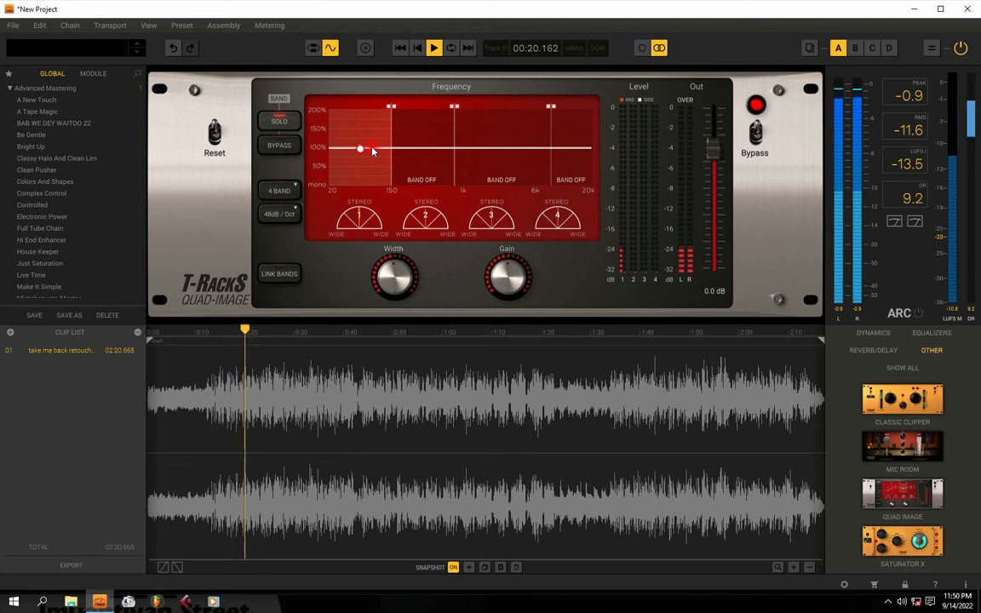
{"action": "key", "text": "space"}
Audition the second band in solo, and toggle solo off and back on.
{"action": "left_click", "coordinate": [436, 134]}
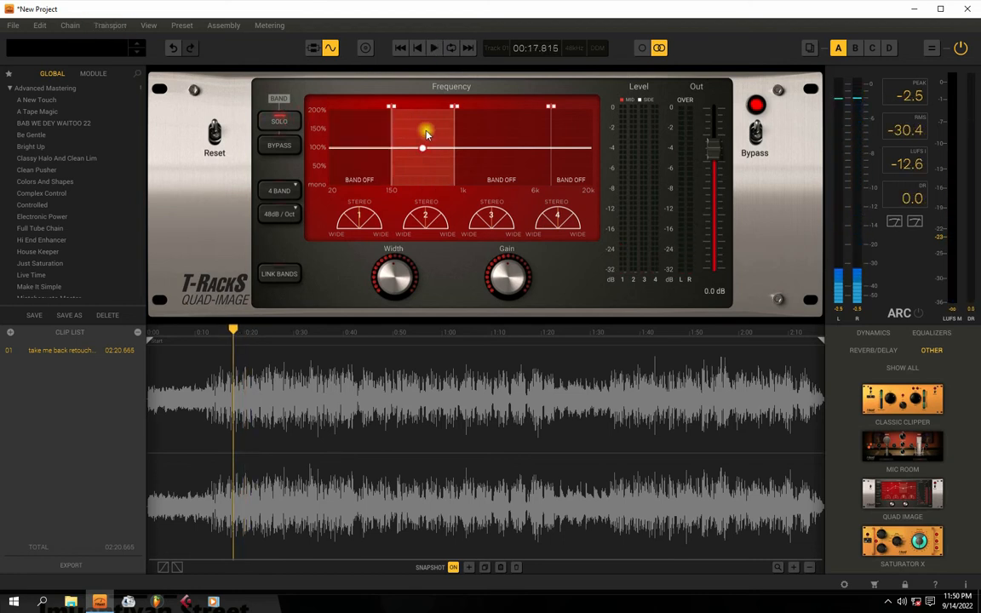
{"action": "key", "text": "space"}
{"action": "key", "text": "space"}
{"action": "key", "text": "space"}
{"action": "key", "text": "space"}
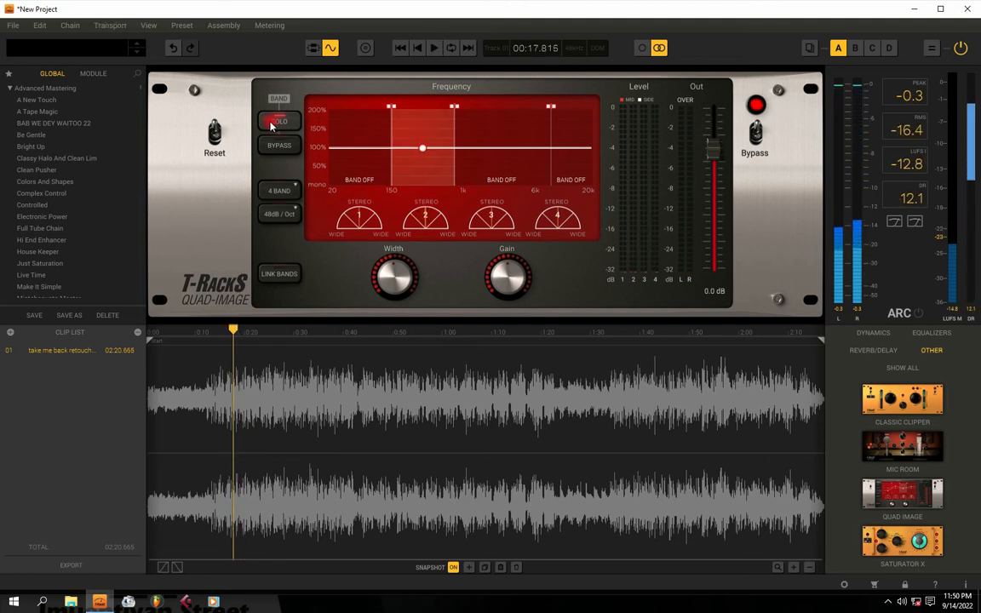
{"action": "left_click", "coordinate": [279, 120]}
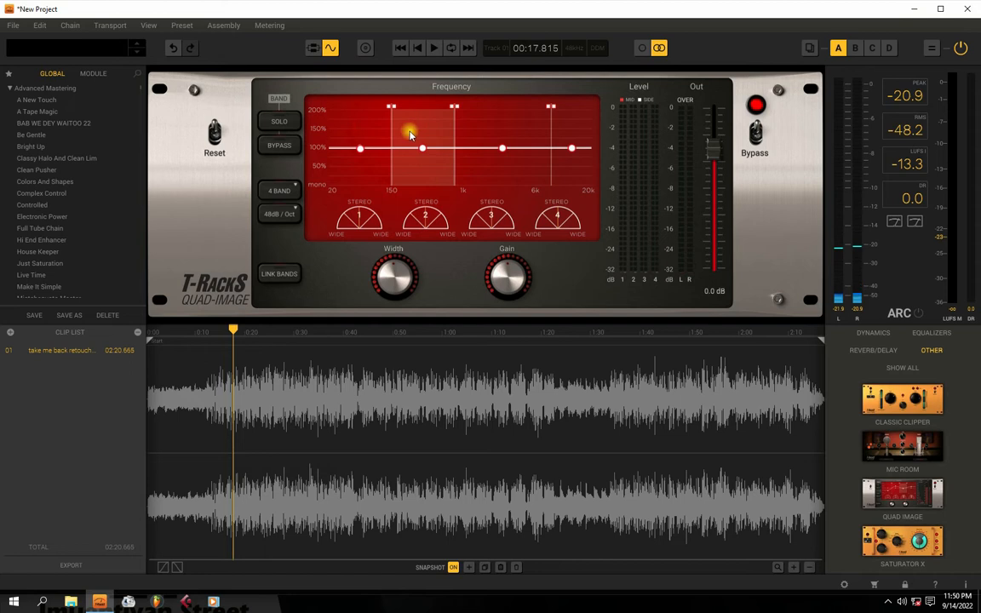
{"action": "left_click", "coordinate": [290, 124]}
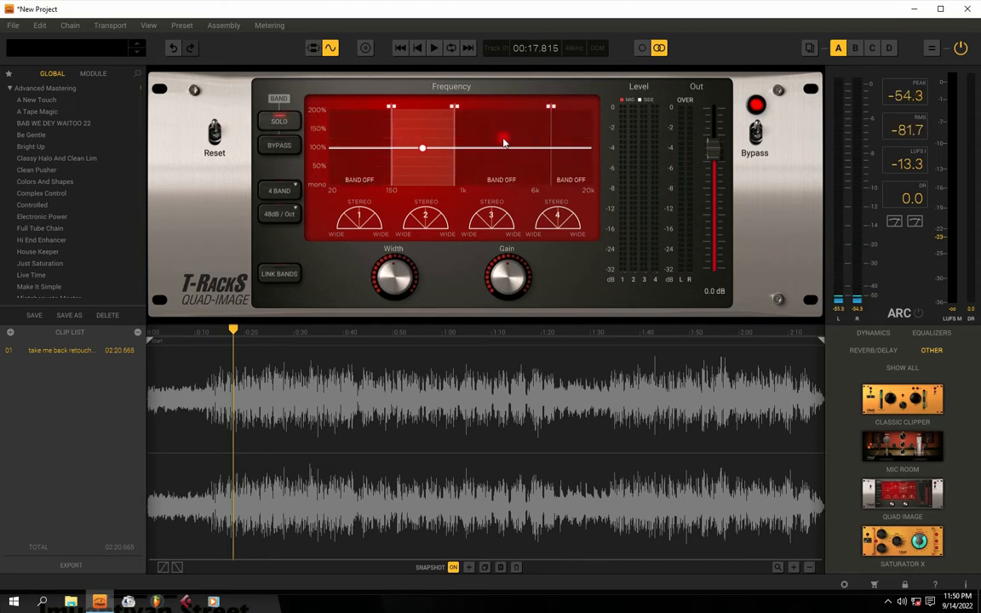
Audition the third band in solo while lowering its upper crossover to just below the 6k mark.
{"action": "left_click", "coordinate": [487, 135]}
{"action": "key", "text": "space"}
{"action": "left_click_drag", "start_coordinate": [551, 111], "coordinate": [525, 112]}
{"action": "key", "text": "space"}
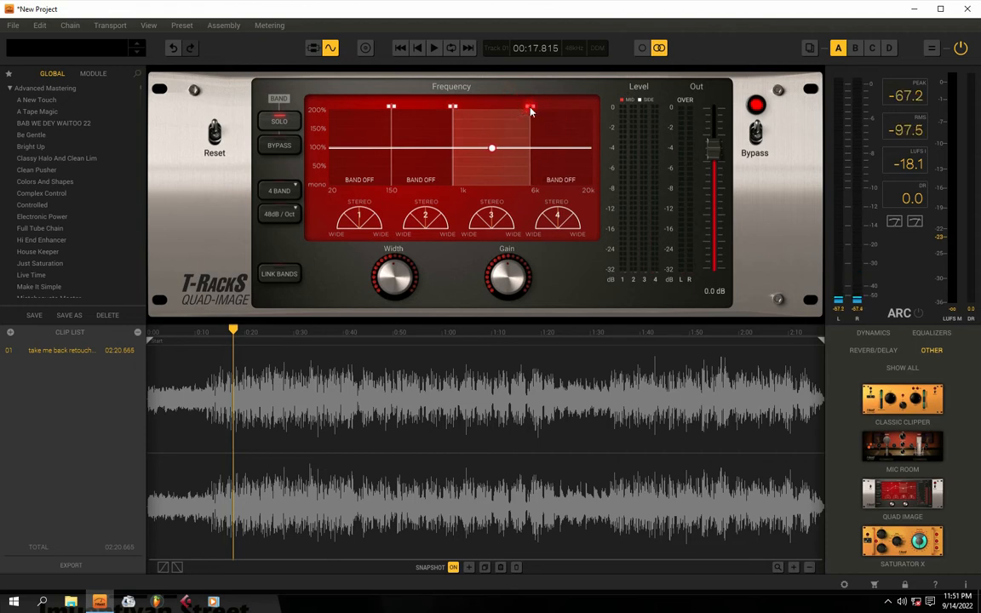
Audition the highest band in solo and lower its crossover with the third band slightly.
{"action": "key", "text": "space"}
{"action": "key", "text": "space"}
{"action": "left_click", "coordinate": [552, 128]}
{"action": "key", "text": "space"}
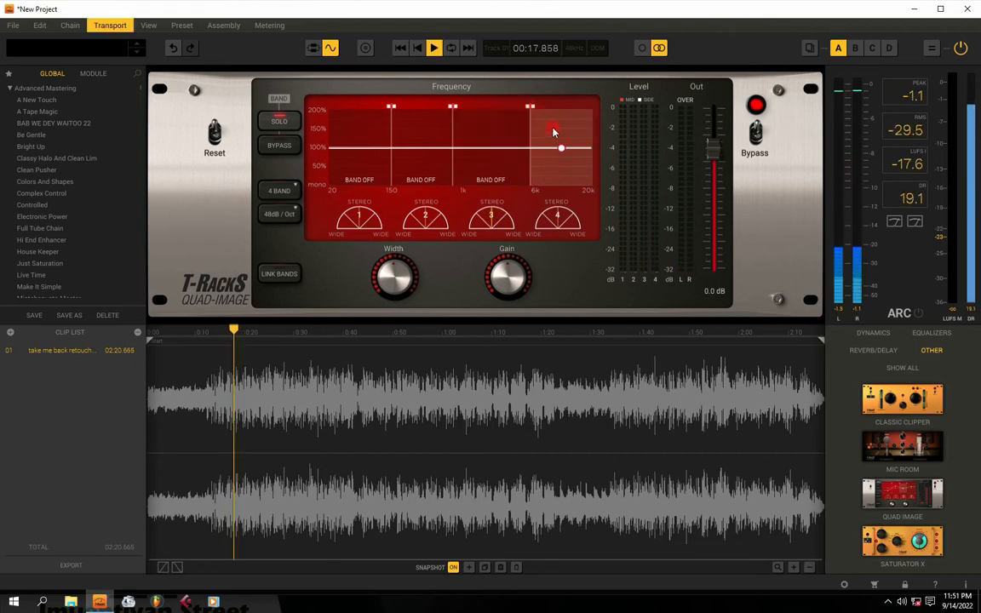
{"action": "left_click_drag", "start_coordinate": [529, 108], "coordinate": [528, 108]}
{"action": "key", "text": "space"}
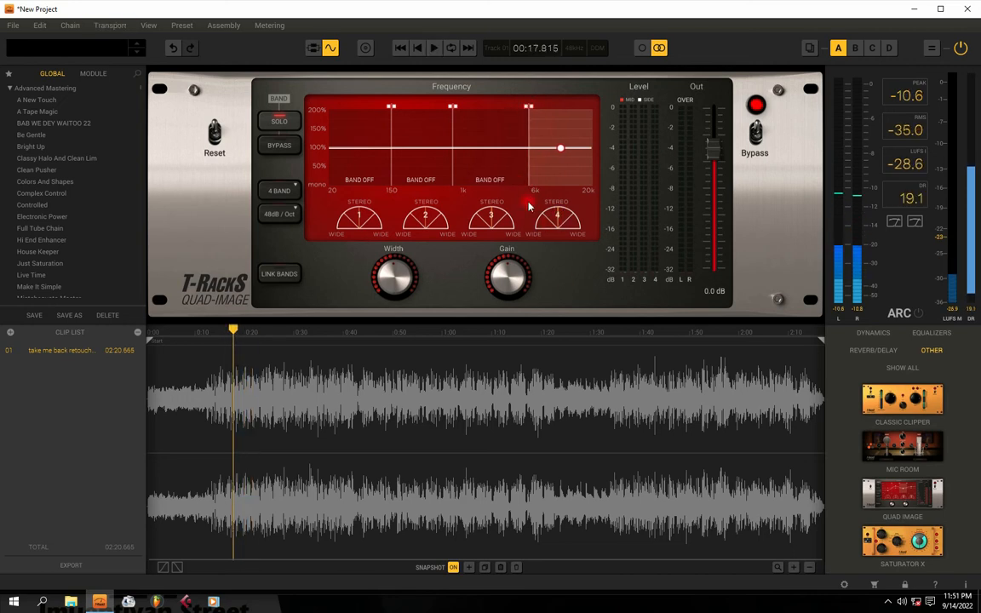
Audition the third band in solo, replaying the same passage to study its stereo spread.
{"action": "left_click", "coordinate": [490, 138]}
{"action": "key", "text": "space"}
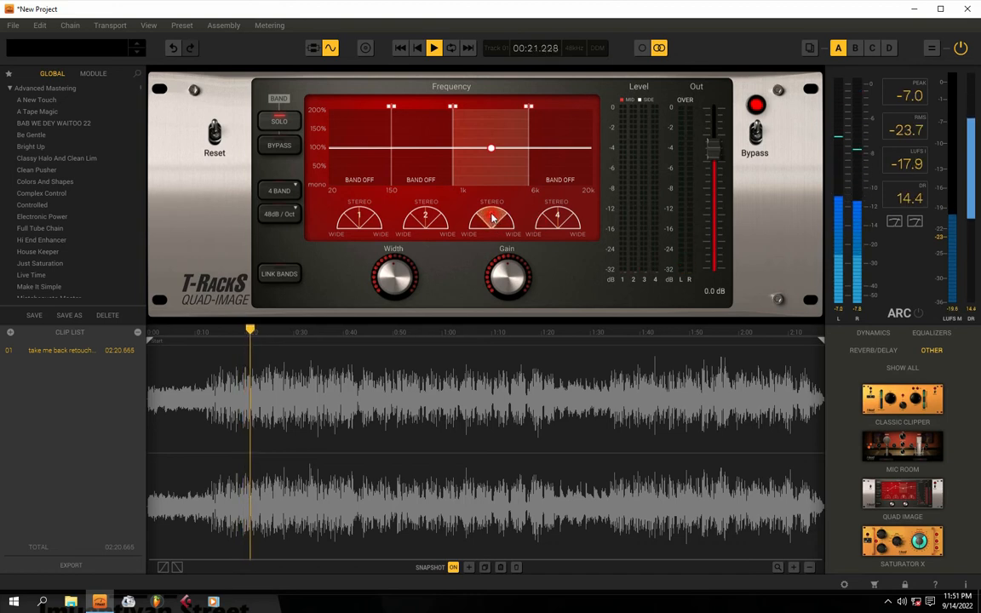
{"action": "key", "text": "space"}
{"action": "key", "text": "space"}
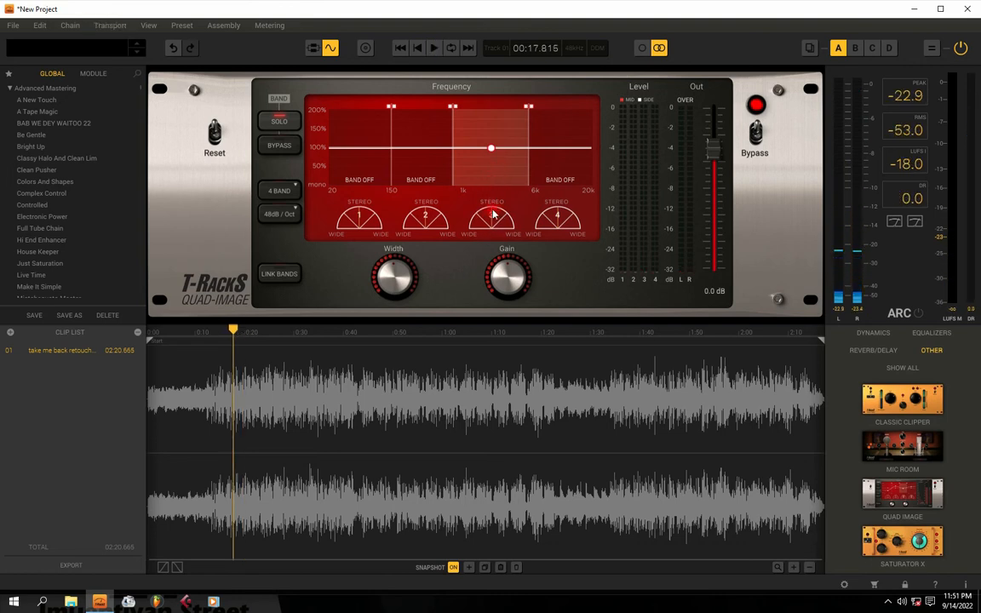
{"action": "key", "text": "space"}
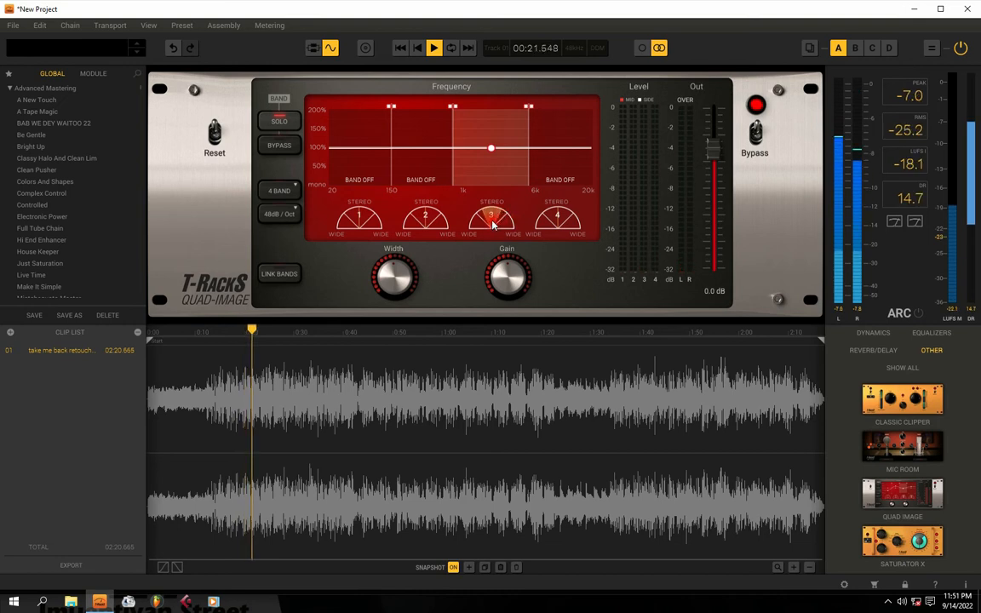
{"action": "key", "text": "space"}
Audition the second band in solo twice to study its stereo spread.
{"action": "left_click", "coordinate": [414, 172]}
{"action": "key", "text": "space"}
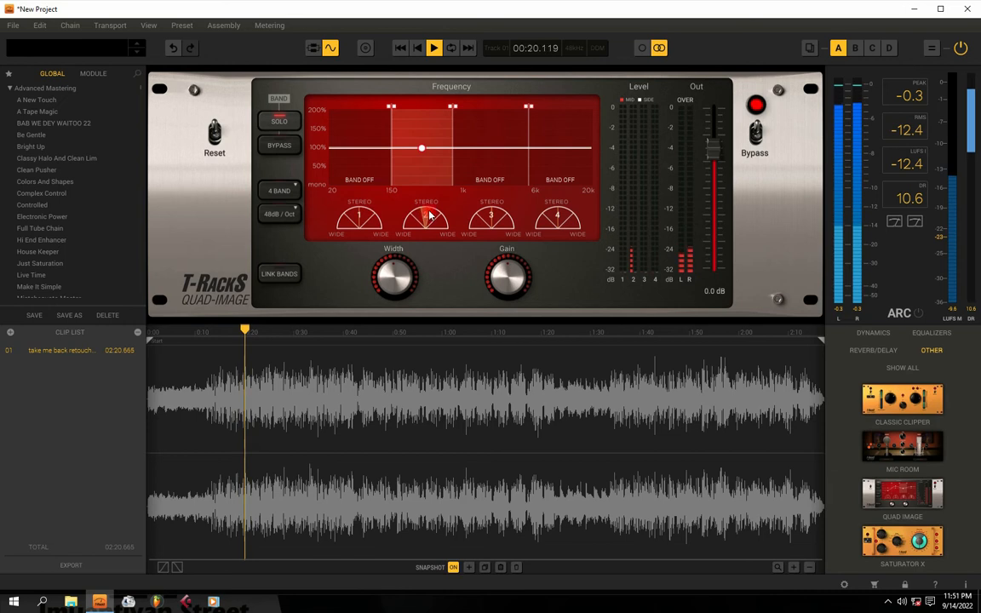
{"action": "key", "text": "space"}
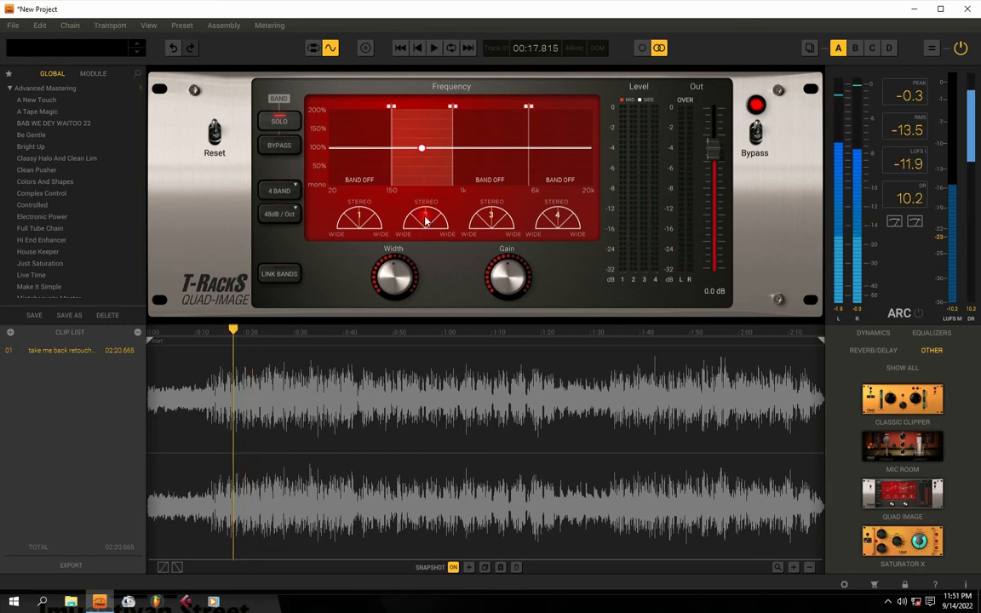
{"action": "key", "text": "space"}
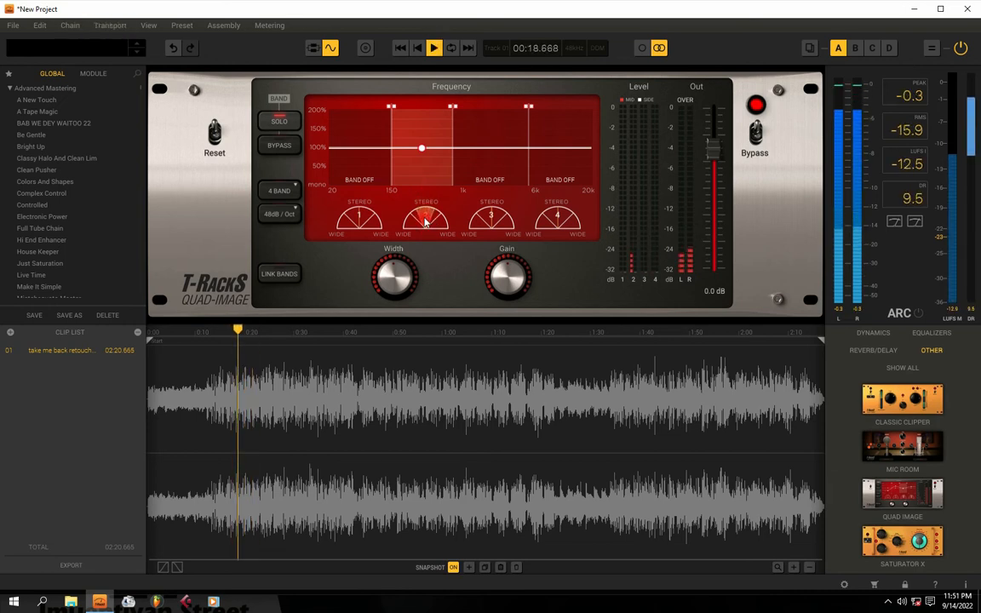
{"action": "key", "text": "space"}
Audition the lowest band in solo at its unchanged width.
{"action": "left_click", "coordinate": [344, 159]}
{"action": "key", "text": "space"}
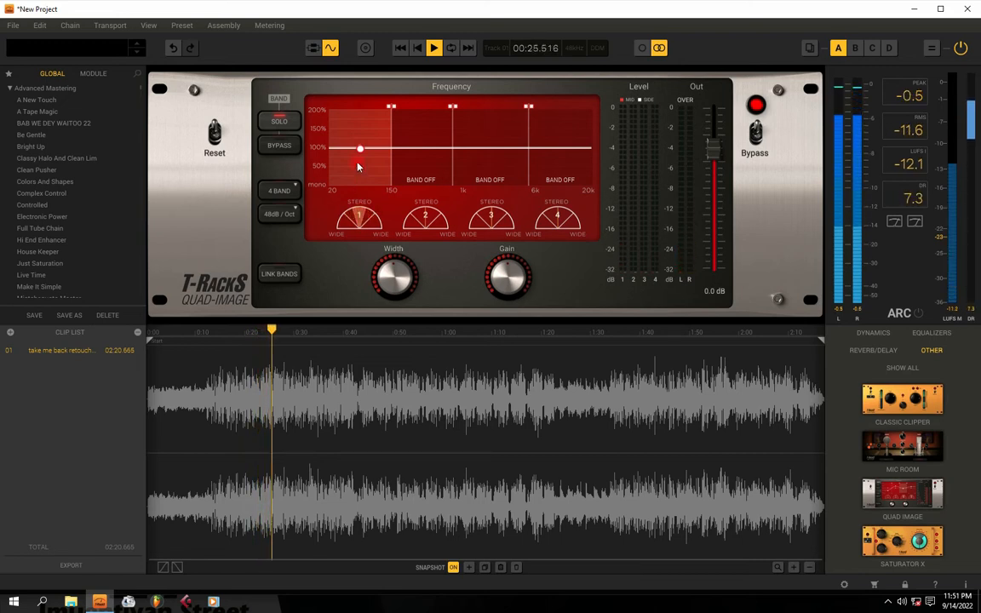
{"action": "key", "text": "space"}
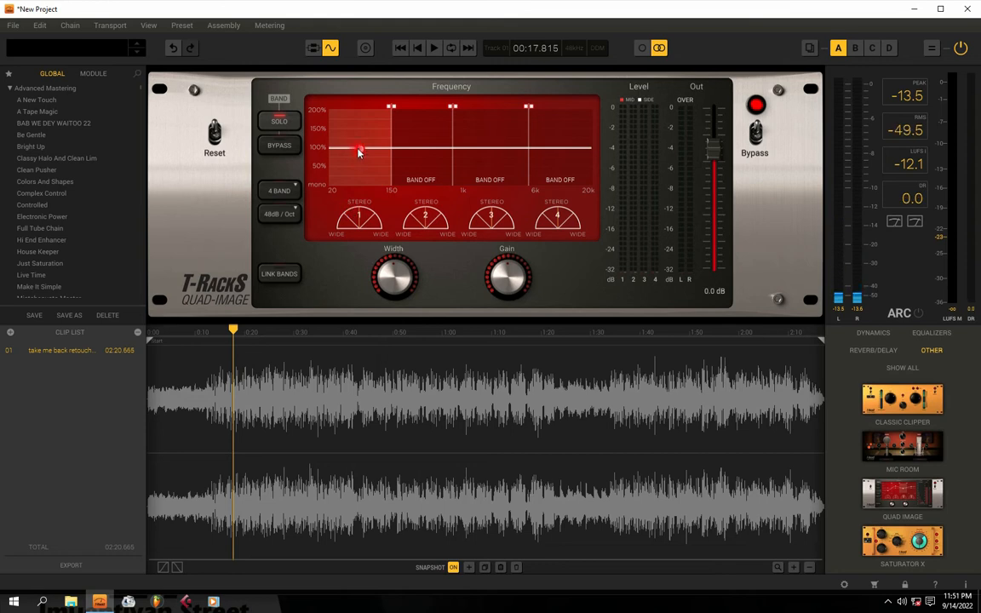
Try the soloed lowest band's width at mono and at 200% while listening.
{"action": "left_click_drag", "start_coordinate": [359, 151], "coordinate": [358, 163]}
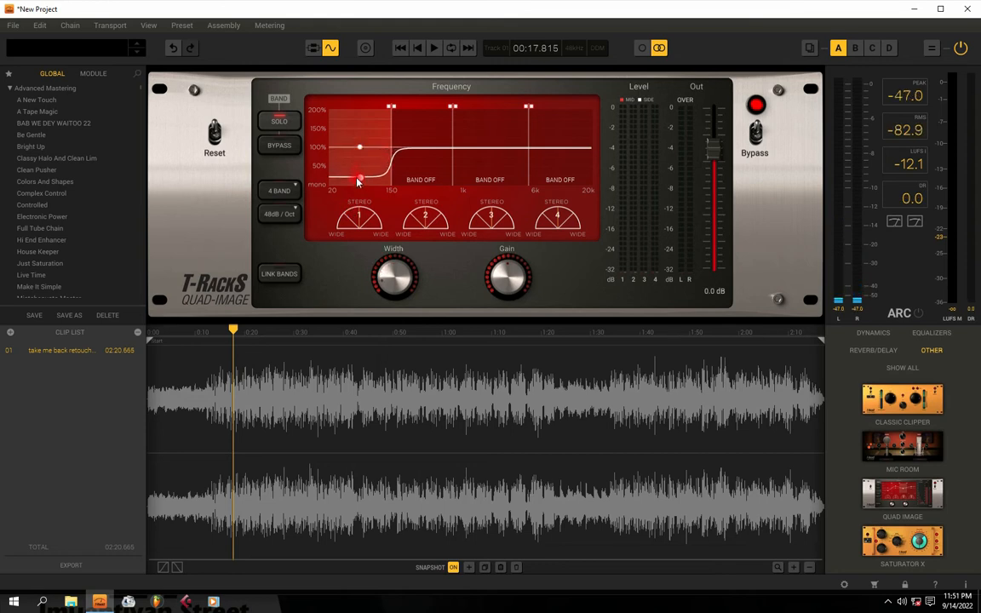
{"action": "key", "text": "space"}
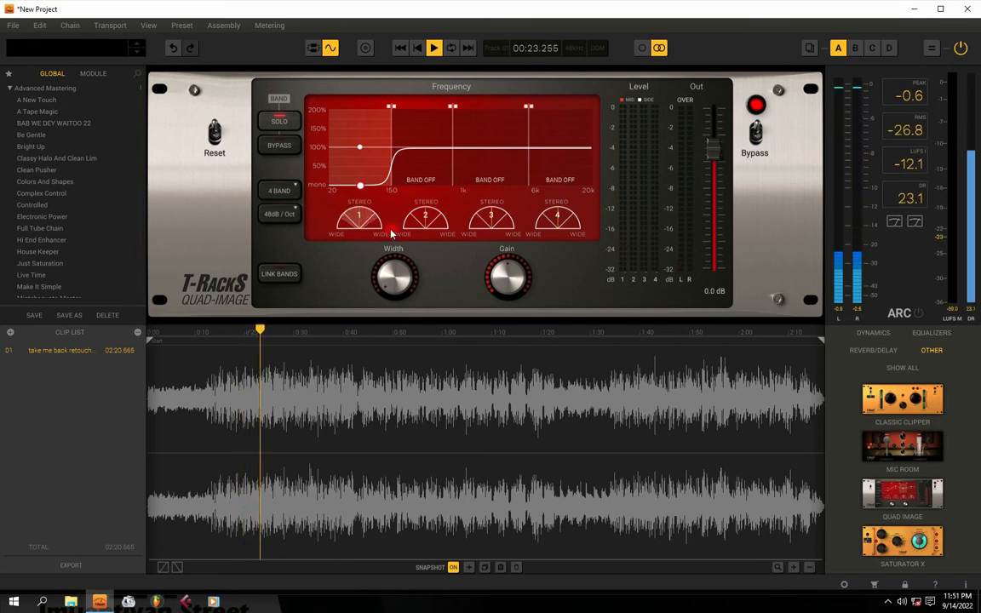
{"action": "left_click_drag", "start_coordinate": [360, 185], "coordinate": [357, 108]}
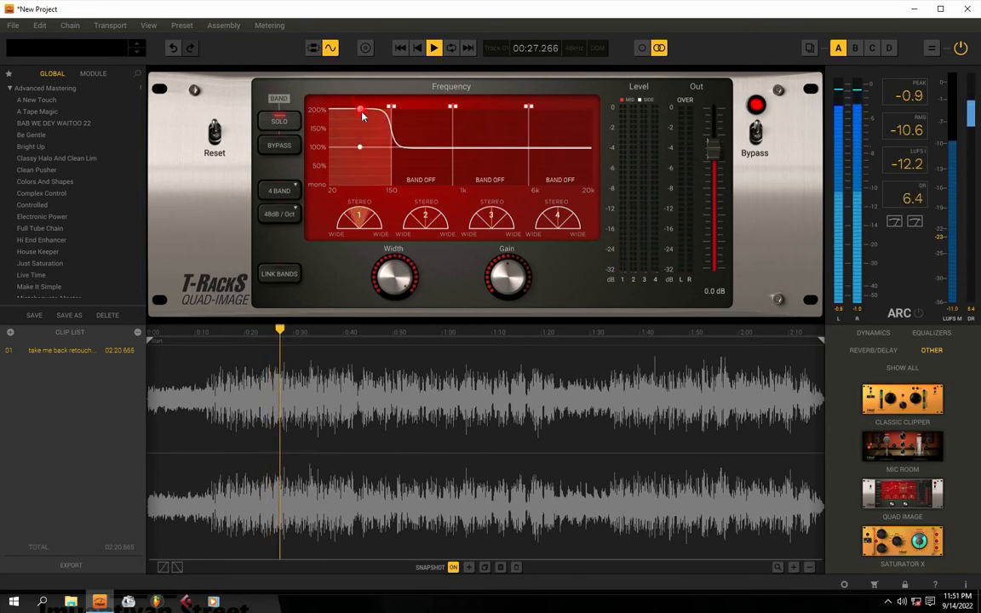
{"action": "key", "text": "space"}
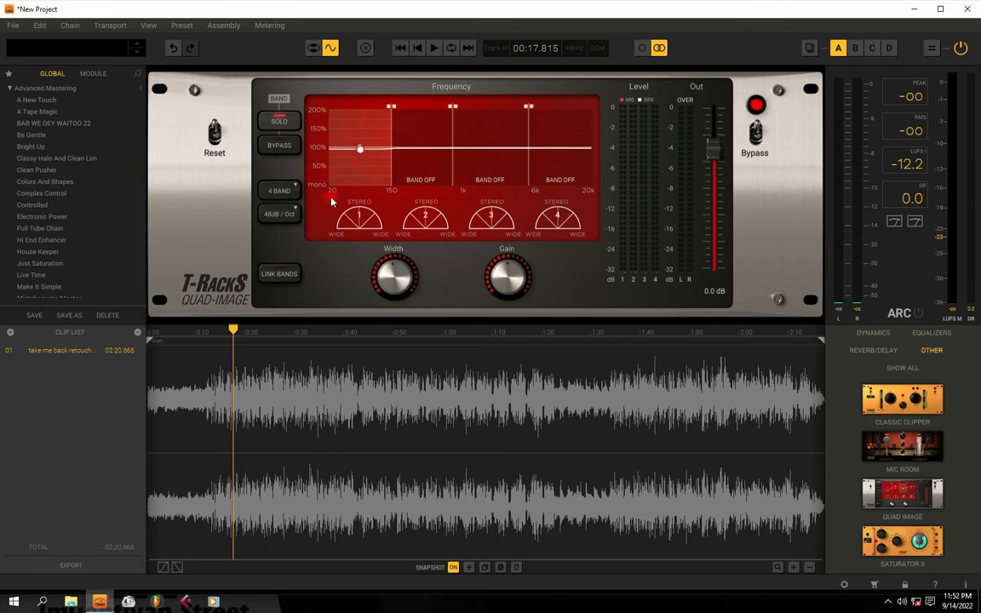
Set the lowest band's width to mono and audition it in solo.
{"action": "left_click_drag", "start_coordinate": [359, 148], "coordinate": [360, 185]}
{"action": "key", "text": "space"}
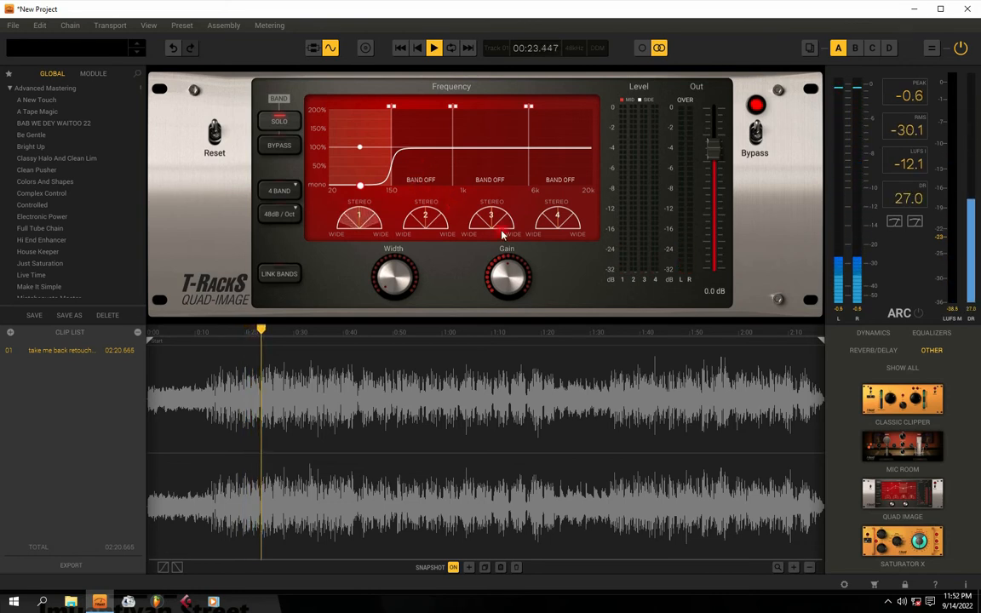
{"action": "key", "text": "space"}
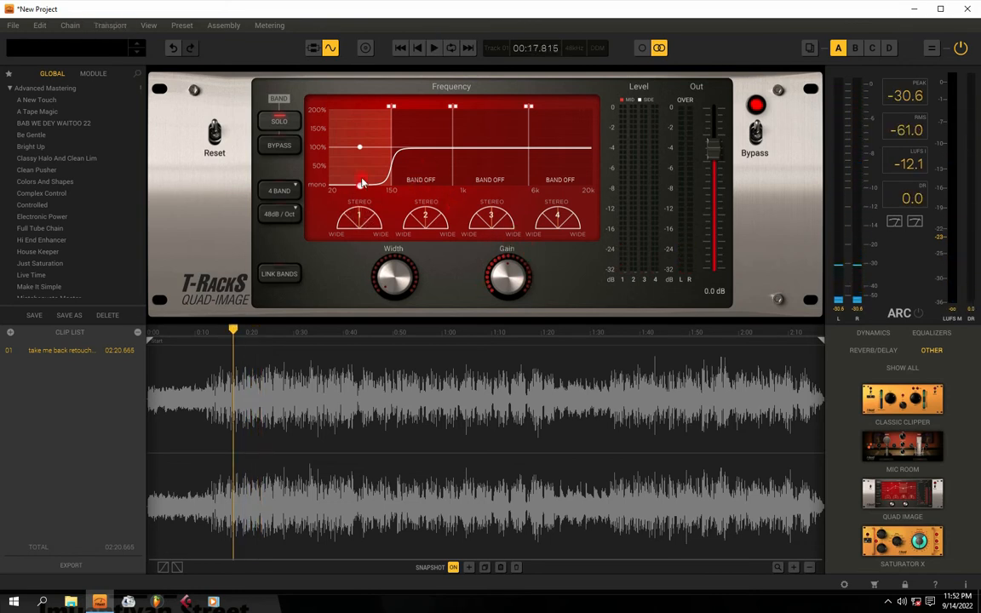
Compare the soloed mono lowest band with the full mix, and solo the lowest band again.
{"action": "key", "text": "space"}
{"action": "left_click", "coordinate": [279, 120]}
{"action": "key", "text": "space"}
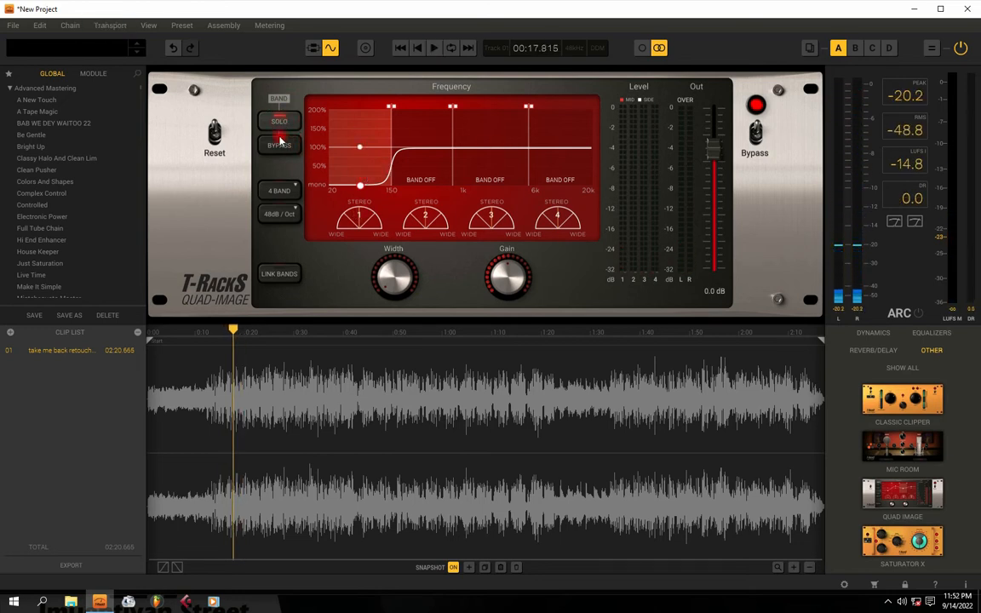
{"action": "left_click", "coordinate": [283, 123]}
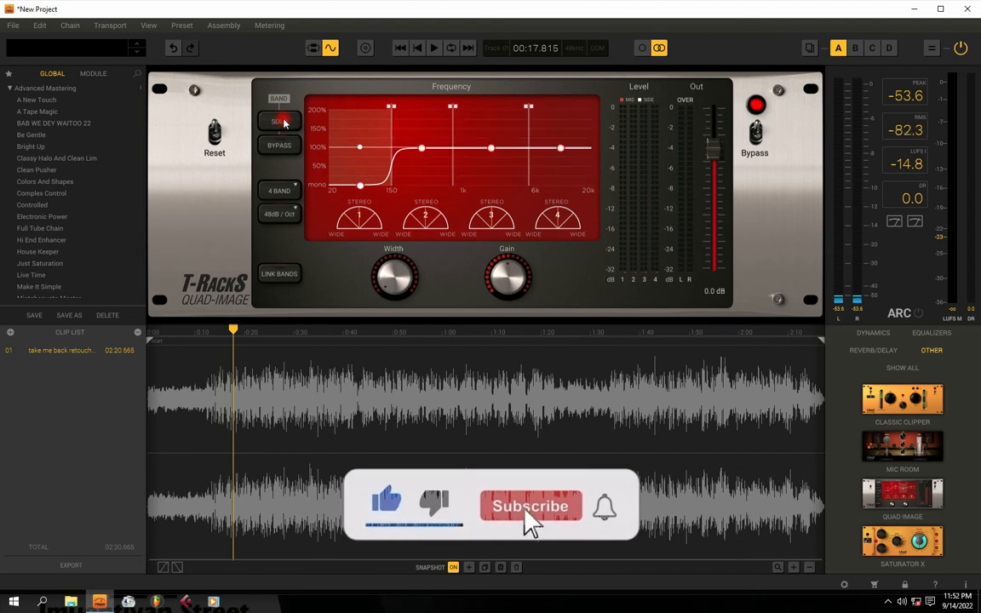
{"action": "key", "text": "space"}
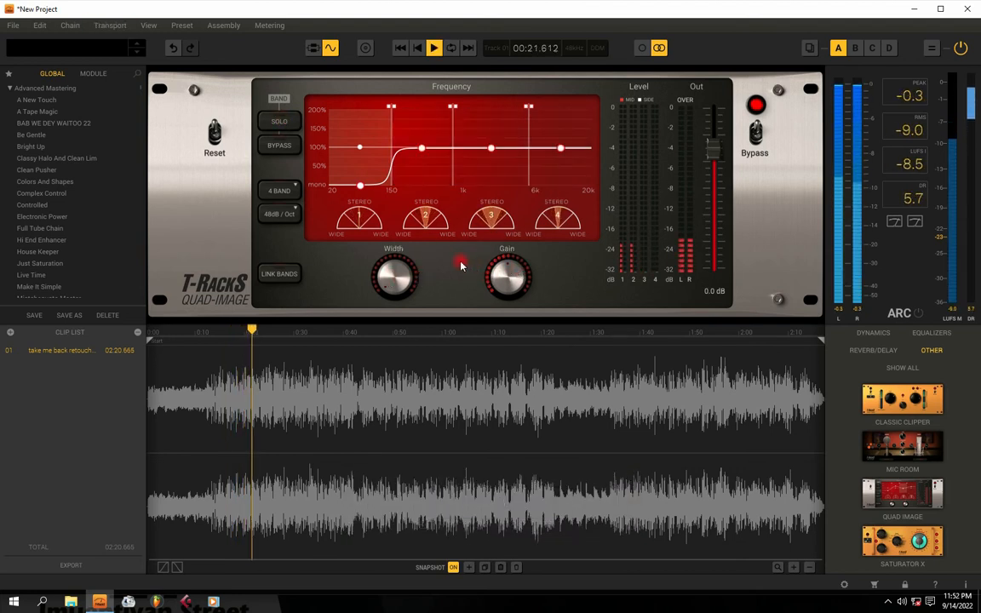
{"action": "key", "text": "space"}
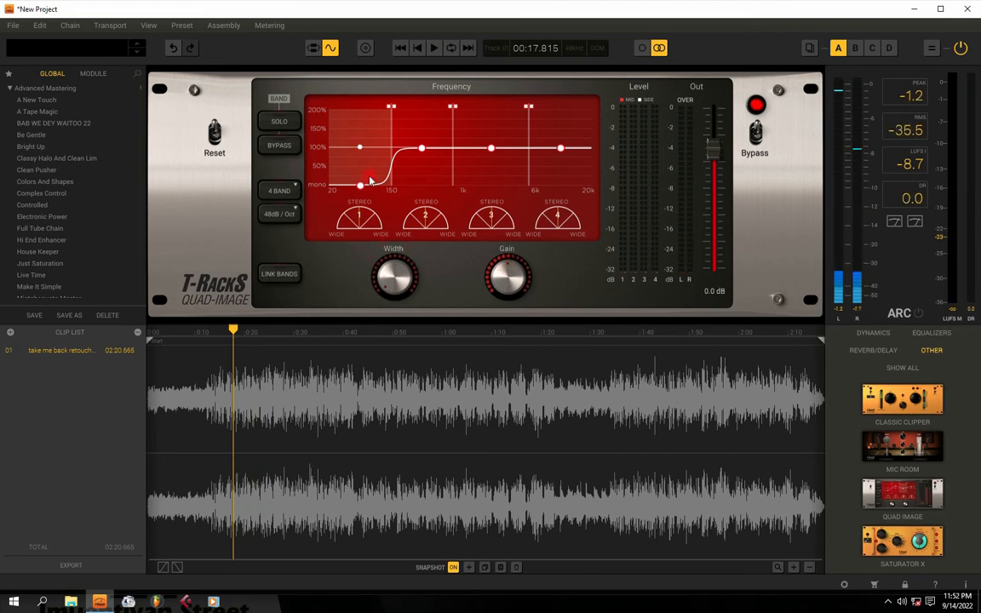
{"action": "left_click", "coordinate": [279, 123]}
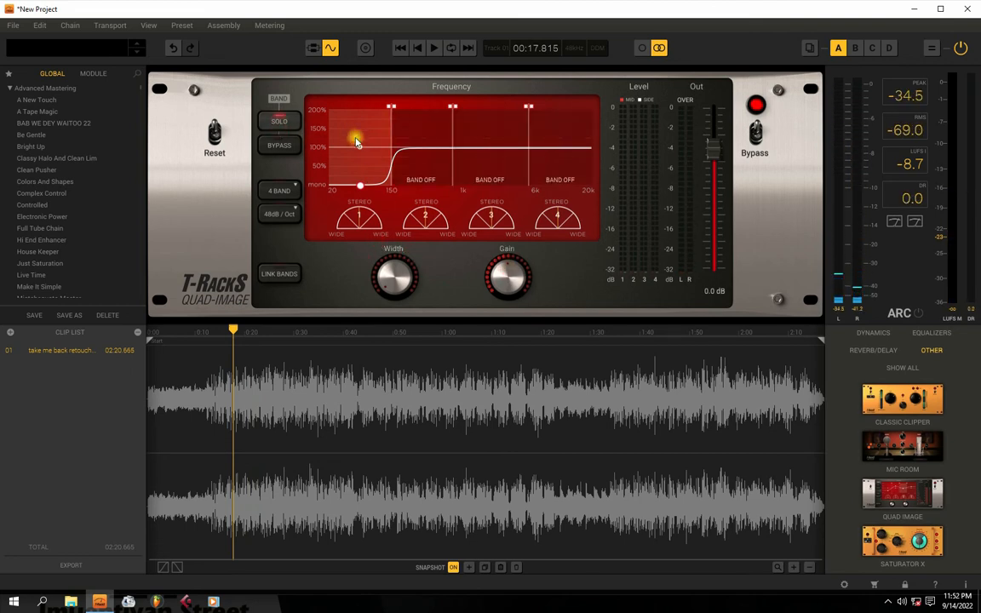
Vary the lowest band's gain in solo and in the full mix, down to -15.0 dB, and settle it close to 0 dB.
{"action": "key", "text": "space"}
{"action": "mouse_move", "coordinate": [508, 268]}
{"action": "left_mouse_down"}
{"action": "mouse_move", "coordinate": [502, 196]}
{"action": "mouse_move", "coordinate": [530, 309]}
{"action": "mouse_move", "coordinate": [523, 265]}
{"action": "left_mouse_up"}
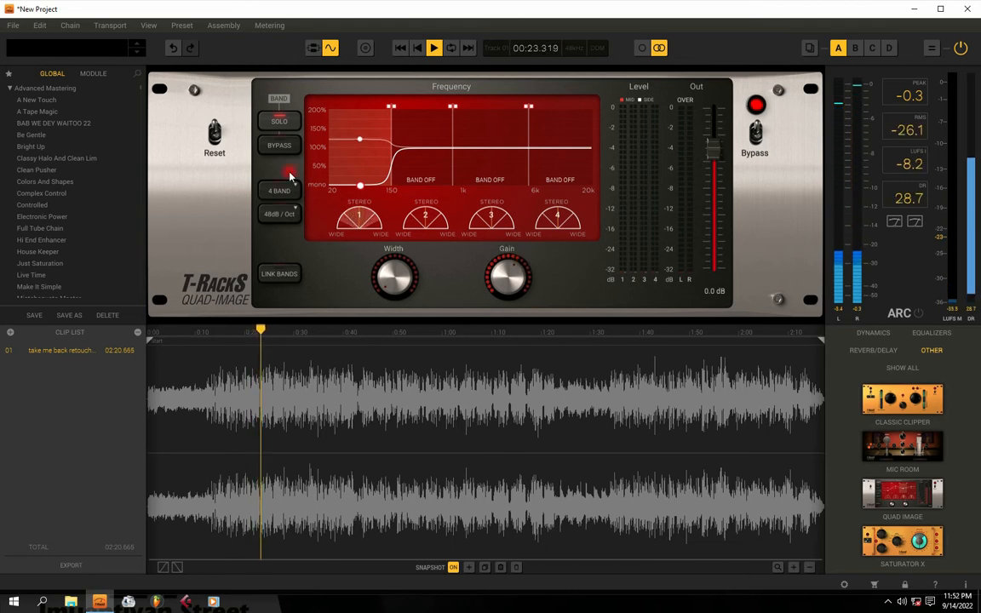
{"action": "left_click", "coordinate": [280, 121]}
{"action": "left_click_drag", "start_coordinate": [513, 280], "coordinate": [532, 409]}
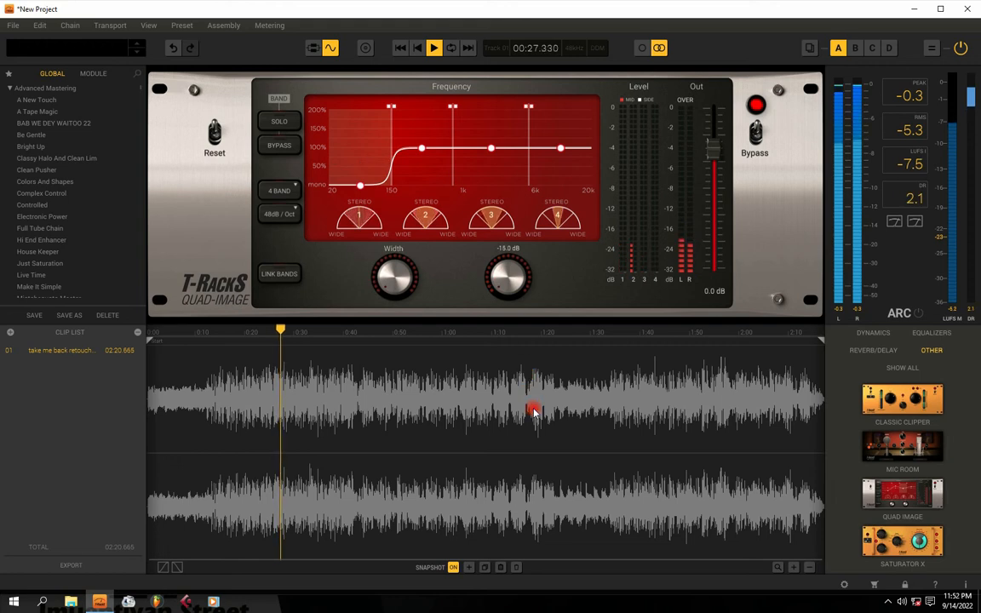
{"action": "left_click_drag", "start_coordinate": [512, 285], "coordinate": [510, 211]}
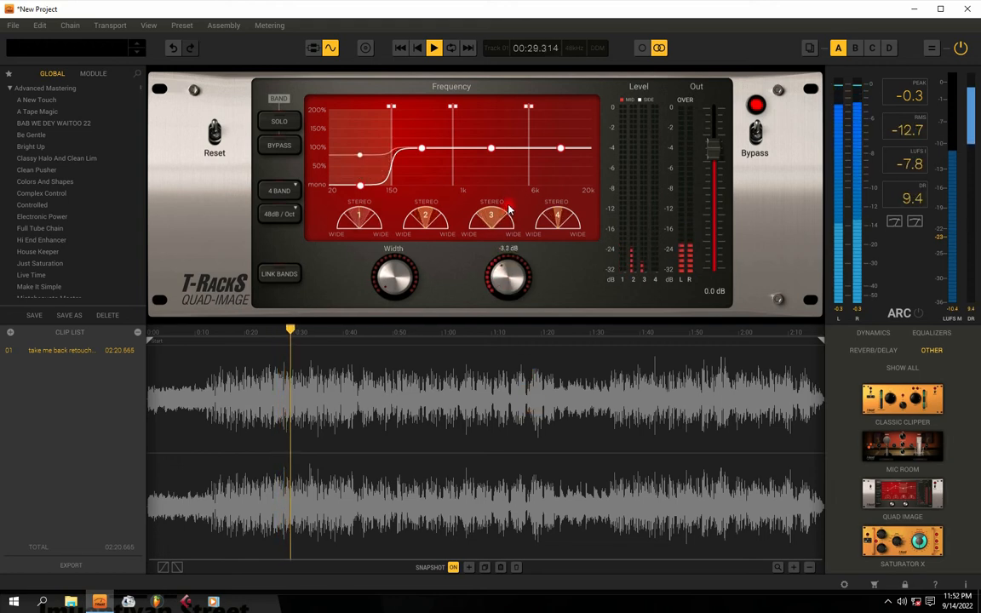
{"action": "mouse_move", "coordinate": [512, 271]}
{"action": "left_mouse_down"}
{"action": "mouse_move", "coordinate": [510, 250]}
{"action": "mouse_move", "coordinate": [514, 277]}
{"action": "left_mouse_up"}
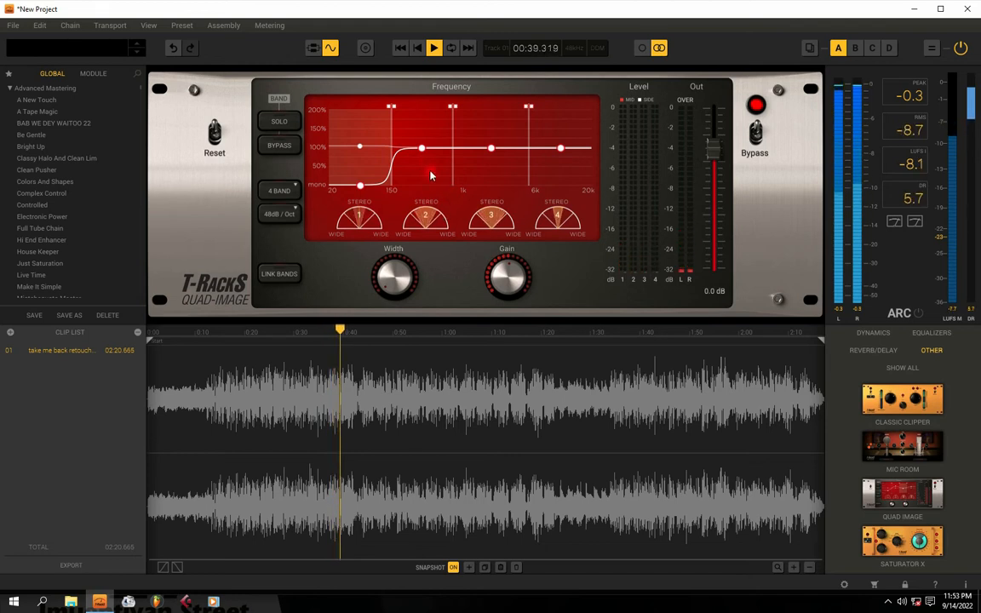
{"action": "key", "text": "space"}
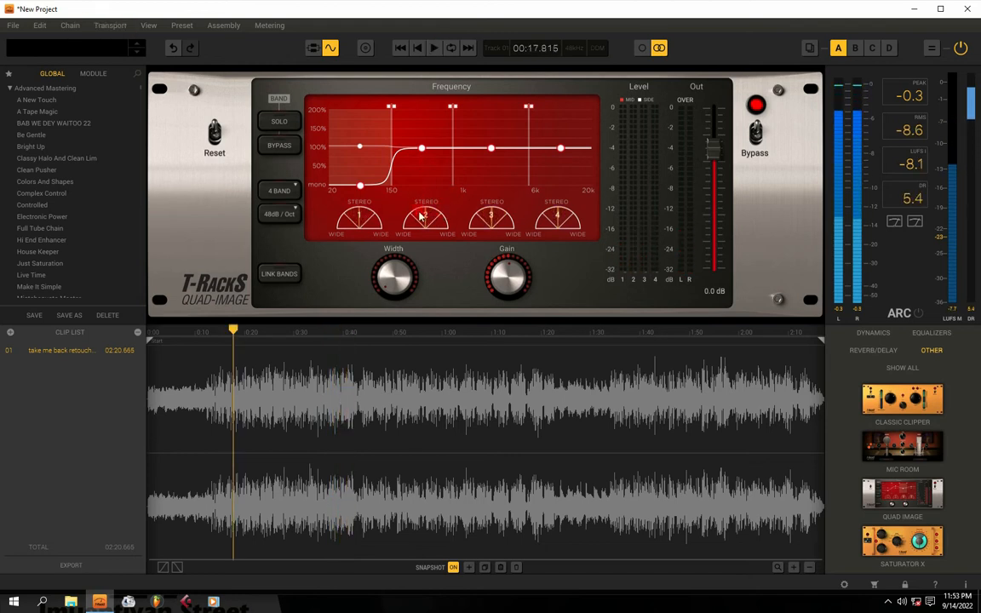
Try widening the second band to about 150% while listening to the full mix.
{"action": "key", "text": "space"}
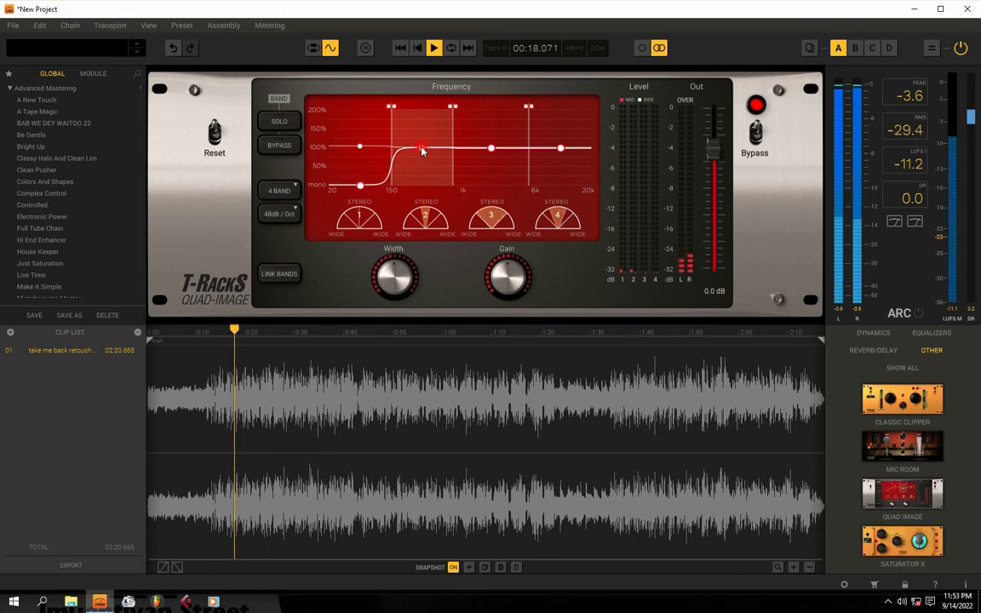
{"action": "left_click_drag", "start_coordinate": [422, 157], "coordinate": [421, 134]}
{"action": "key", "text": "space"}
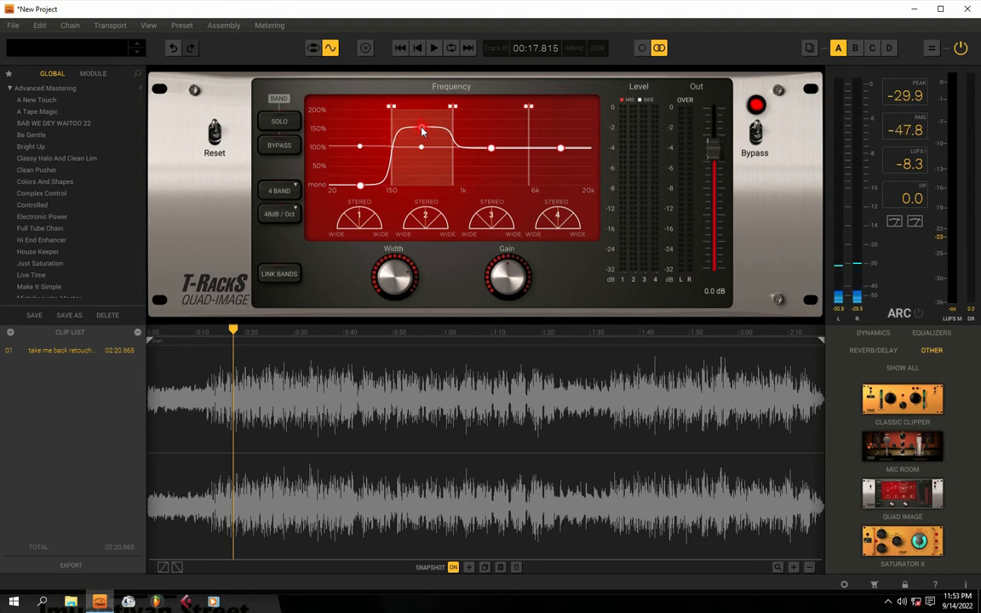
{"action": "key", "text": "space"}
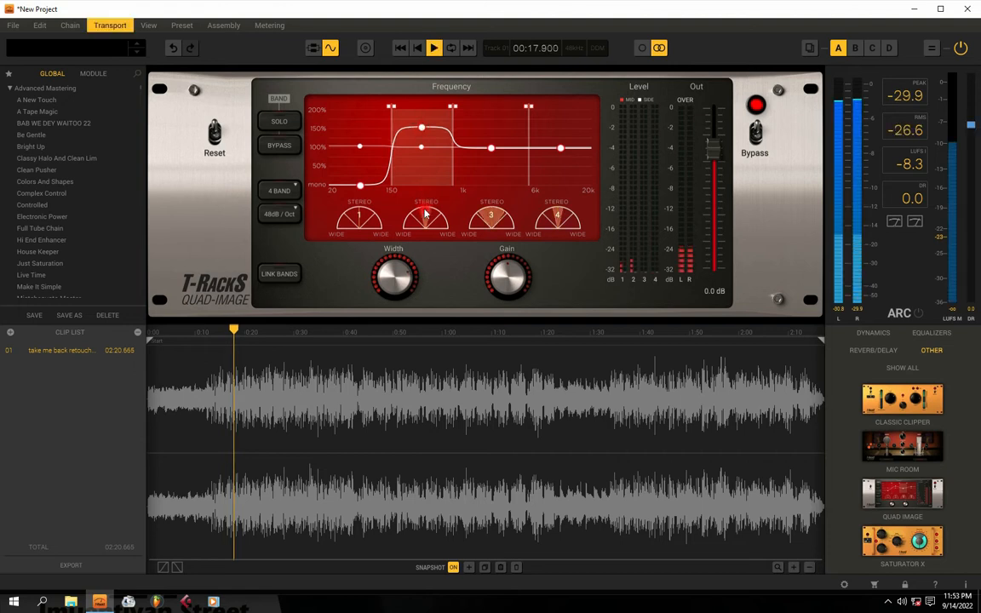
Solo the second band and try its width at about 140% and at mono.
{"action": "left_click", "coordinate": [281, 123]}
{"action": "mouse_move", "coordinate": [421, 133]}
{"action": "left_mouse_down"}
{"action": "mouse_move", "coordinate": [430, 207]}
{"action": "mouse_move", "coordinate": [426, 138]}
{"action": "left_mouse_up"}
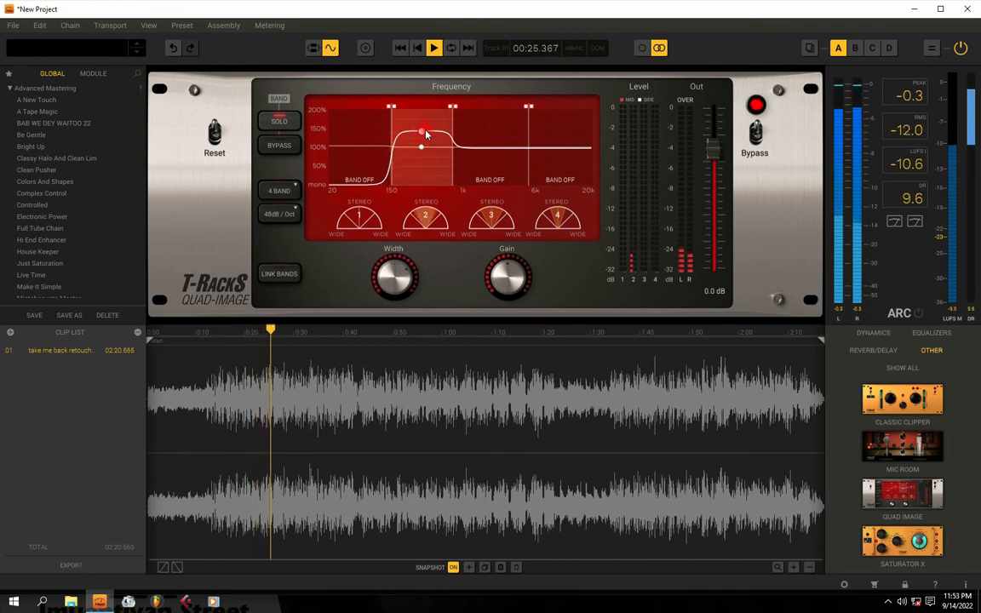
{"action": "left_click_drag", "start_coordinate": [419, 132], "coordinate": [431, 200]}
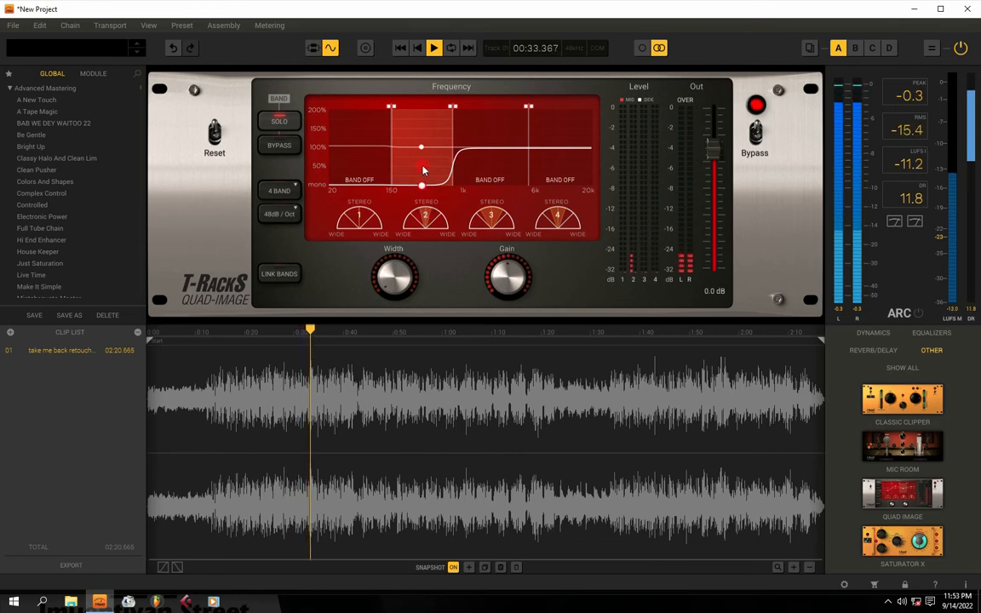
Set the second band's width to about 120% and audition it in the full mix with solo off.
{"action": "mouse_move", "coordinate": [420, 160]}
{"action": "left_mouse_down"}
{"action": "mouse_move", "coordinate": [424, 111]}
{"action": "mouse_move", "coordinate": [424, 166]}
{"action": "mouse_move", "coordinate": [425, 138]}
{"action": "mouse_move", "coordinate": [426, 146]}
{"action": "left_mouse_up"}
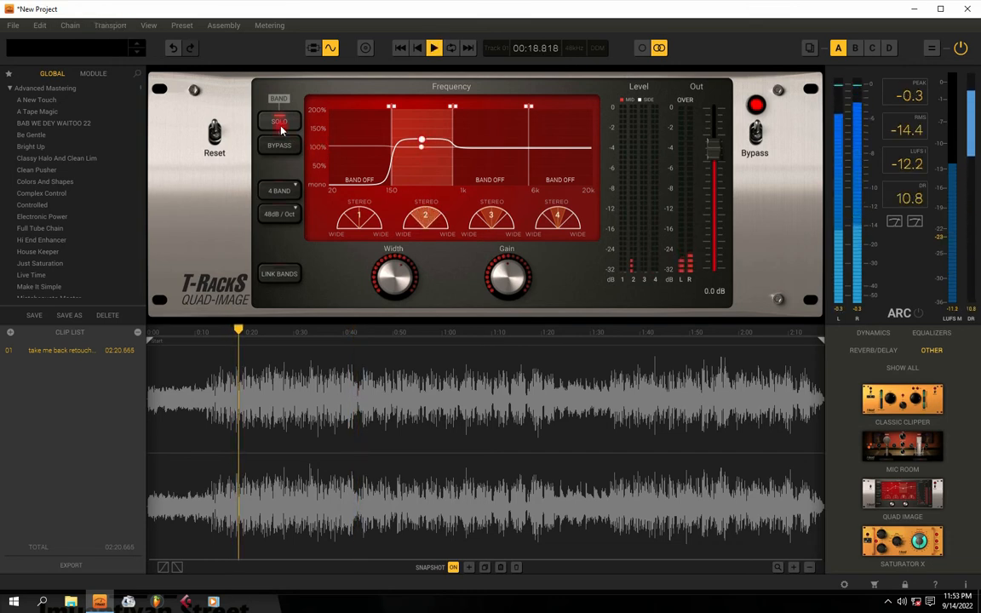
{"action": "left_click", "coordinate": [281, 125]}
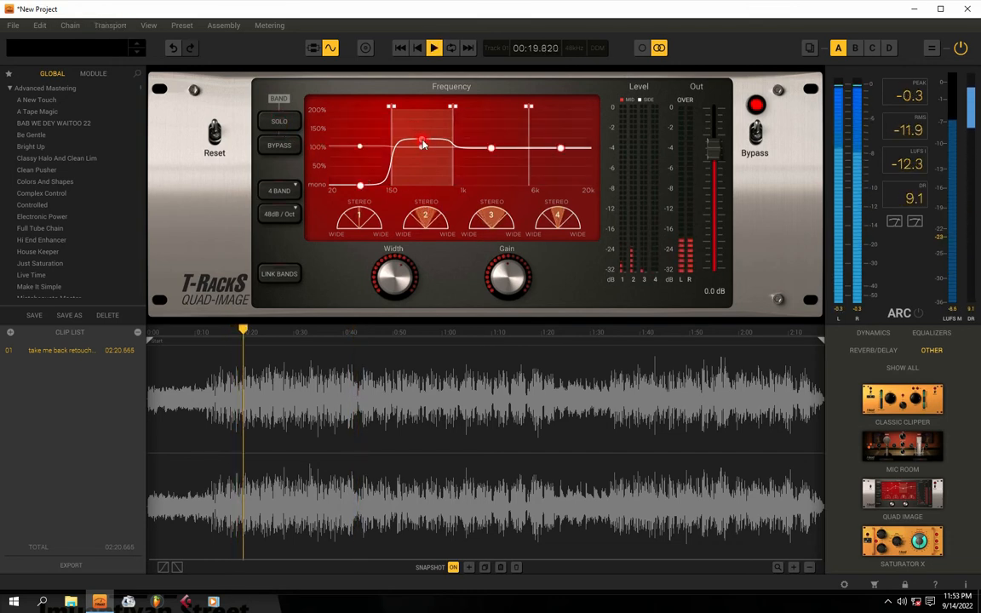
{"action": "mouse_move", "coordinate": [421, 140]}
{"action": "left_mouse_down"}
{"action": "mouse_move", "coordinate": [424, 177]}
{"action": "mouse_move", "coordinate": [422, 140]}
{"action": "left_mouse_up"}
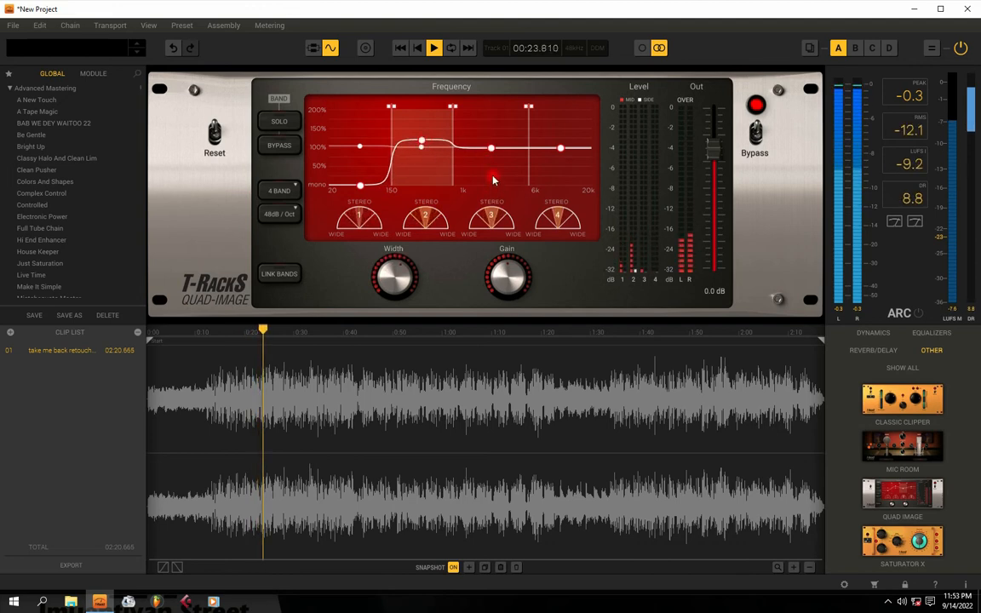
Widen the third band to about 115% while the full mix plays.
{"action": "mouse_move", "coordinate": [491, 148]}
{"action": "left_mouse_down"}
{"action": "mouse_move", "coordinate": [498, 198]}
{"action": "mouse_move", "coordinate": [491, 136]}
{"action": "left_mouse_up"}
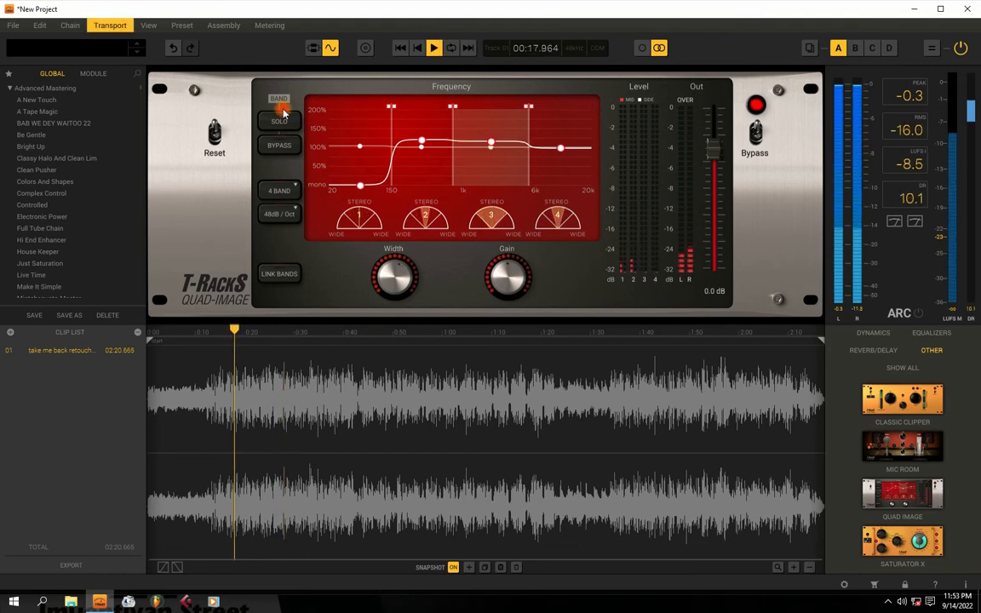
Solo the third band and raise the widths of the third and fourth bands to about 120%.
{"action": "left_click", "coordinate": [283, 115]}
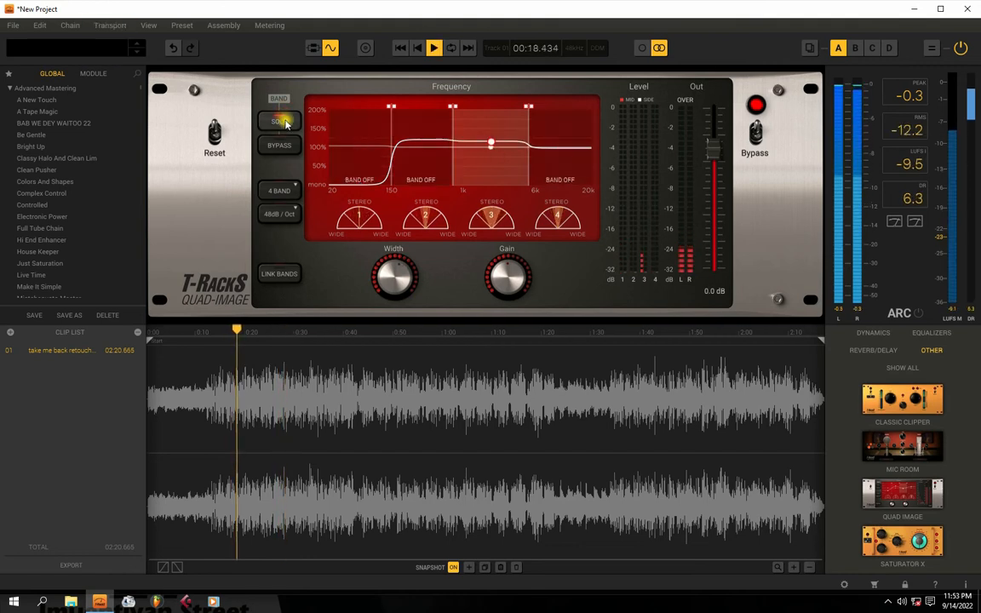
{"action": "key", "text": "space"}
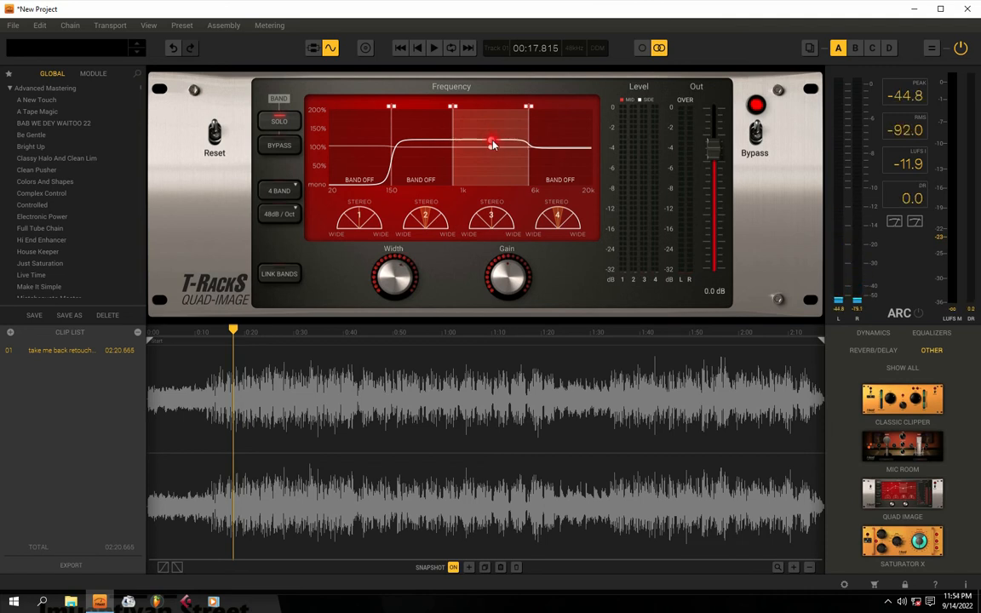
{"action": "left_click", "coordinate": [557, 149]}
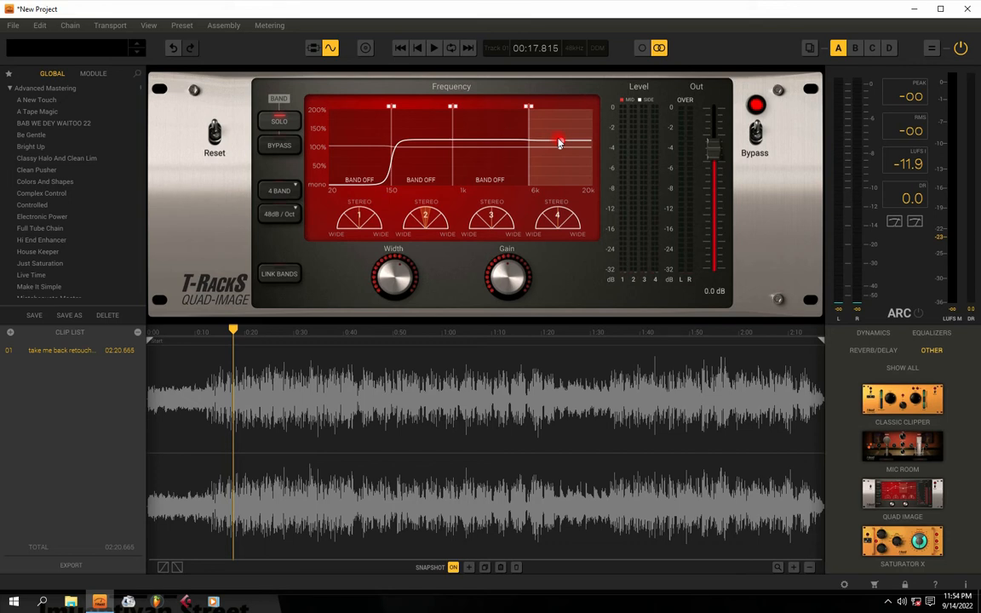
Audition the second and third bands in solo, and widen the soloed fourth band to about 145%.
{"action": "left_click", "coordinate": [415, 141]}
{"action": "key", "text": "space"}
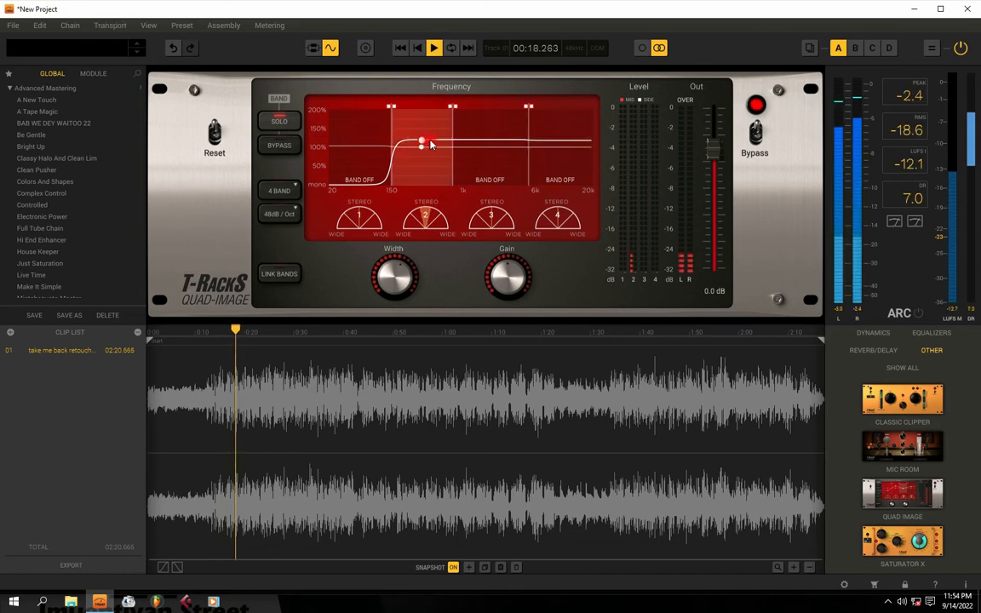
{"action": "left_click", "coordinate": [476, 139]}
{"action": "mouse_move", "coordinate": [489, 139]}
{"action": "left_mouse_down"}
{"action": "mouse_move", "coordinate": [490, 111]}
{"action": "mouse_move", "coordinate": [489, 135]}
{"action": "left_mouse_up"}
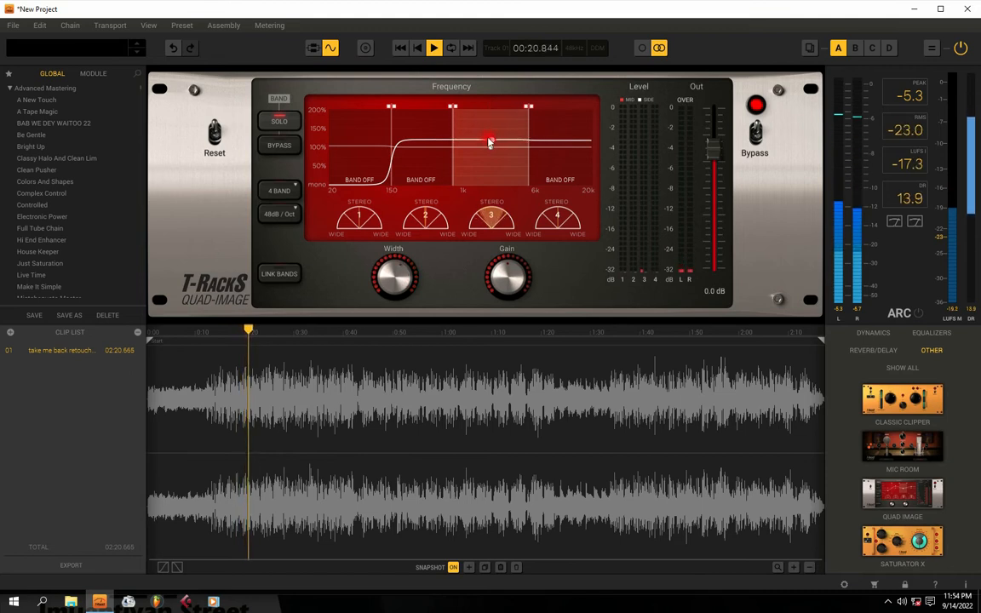
{"action": "left_click", "coordinate": [550, 145]}
{"action": "mouse_move", "coordinate": [561, 145]}
{"action": "left_mouse_down"}
{"action": "mouse_move", "coordinate": [558, 124]}
{"action": "mouse_move", "coordinate": [559, 144]}
{"action": "mouse_move", "coordinate": [560, 134]}
{"action": "left_mouse_up"}
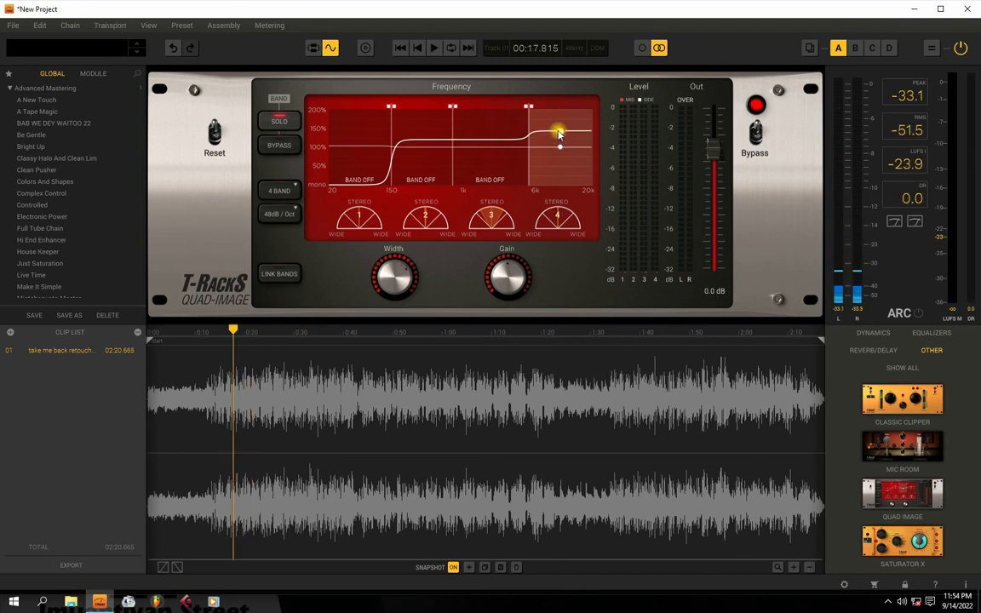
Turn solo off and widen the third band to about 130% while the full mix plays.
{"action": "left_click", "coordinate": [287, 126]}
{"action": "left_click_drag", "start_coordinate": [491, 141], "coordinate": [492, 136]}
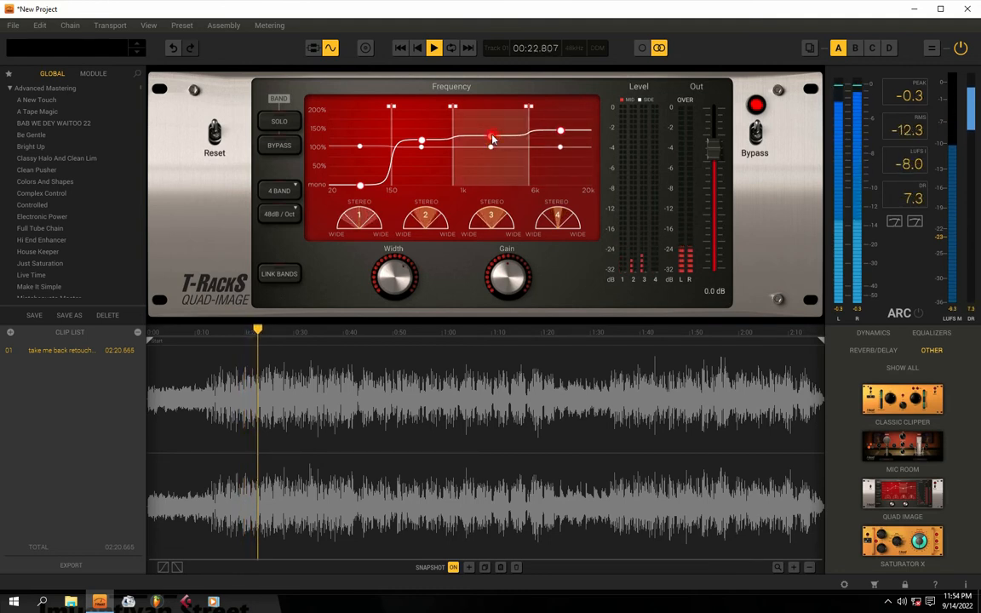
{"action": "key", "text": "space"}
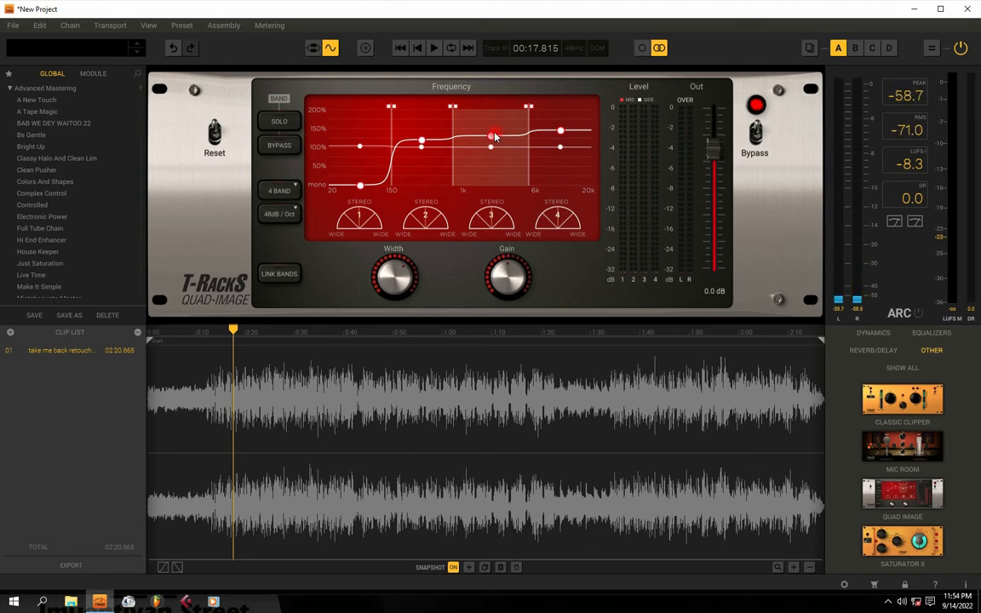
Play the song with the imager active and bypassed to compare the two, leaving the imager active.
{"action": "key", "text": "space"}
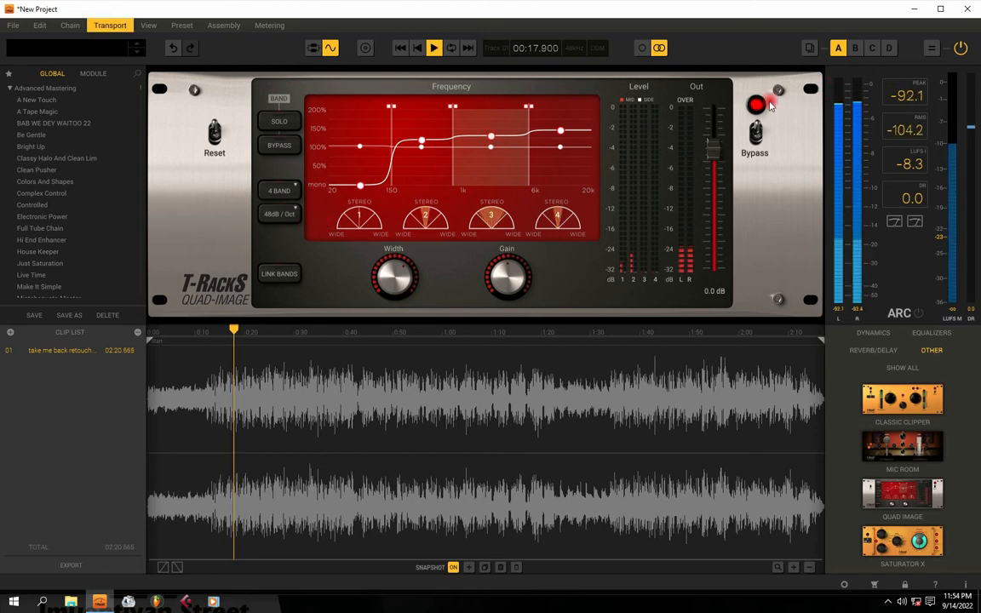
{"action": "key", "text": "space"}
{"action": "left_click", "coordinate": [757, 132]}
{"action": "key", "text": "space"}
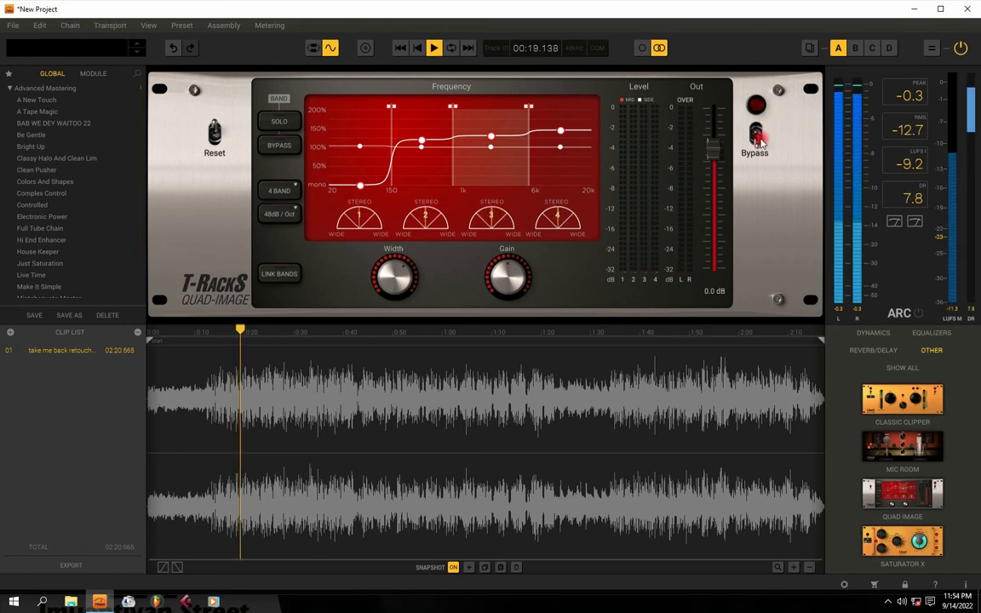
{"action": "key", "text": "space"}
{"action": "left_click", "coordinate": [757, 132]}
{"action": "key", "text": "space"}
{"action": "left_click", "coordinate": [757, 132]}
{"action": "key", "text": "space"}
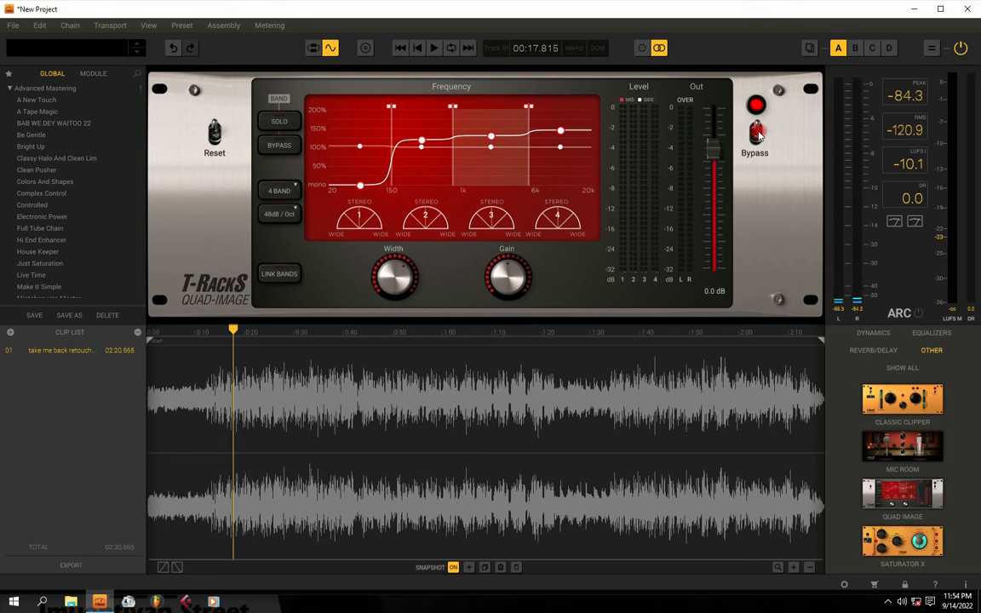
Go through the four bands one by one on the frequency graph to review their width settings.
{"action": "left_click", "coordinate": [557, 164]}
{"action": "left_click", "coordinate": [482, 162]}
{"action": "left_click", "coordinate": [424, 162]}
{"action": "left_click", "coordinate": [370, 157]}
{"action": "left_click", "coordinate": [445, 163]}
{"action": "left_click", "coordinate": [542, 155]}
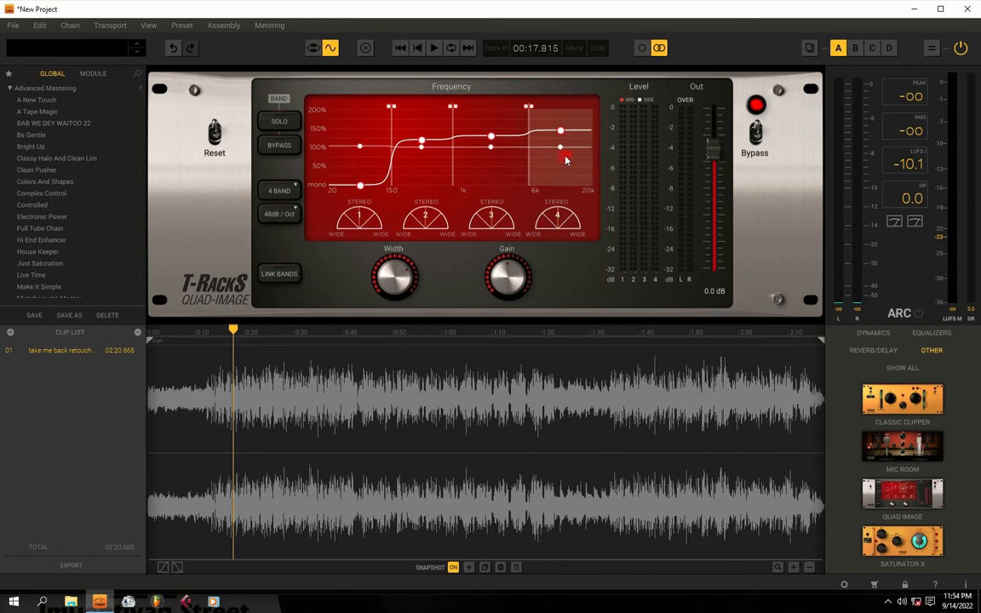
{"action": "left_click", "coordinate": [477, 162]}
{"action": "left_click", "coordinate": [407, 168]}
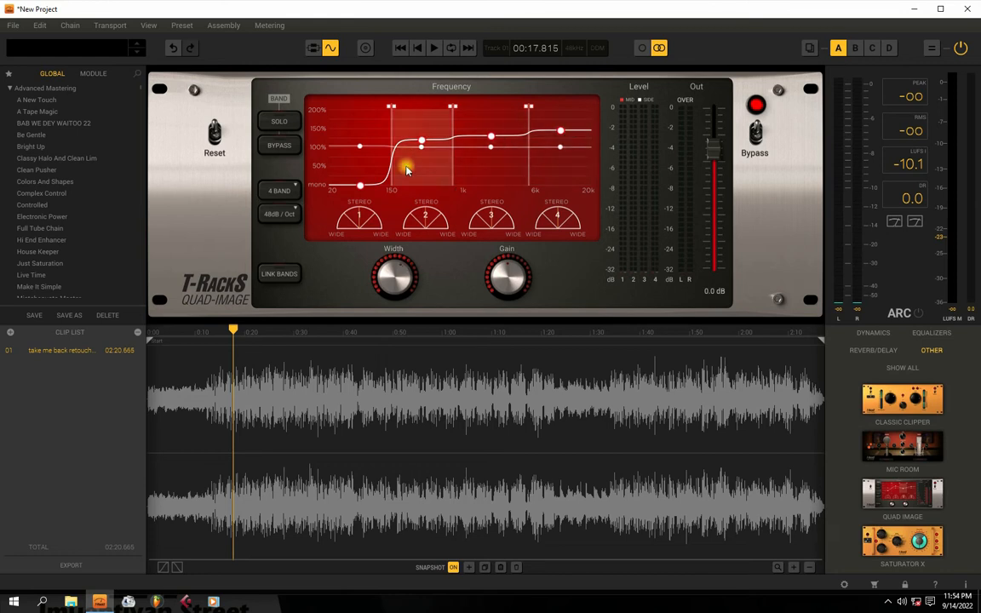
{"action": "left_click", "coordinate": [349, 161]}
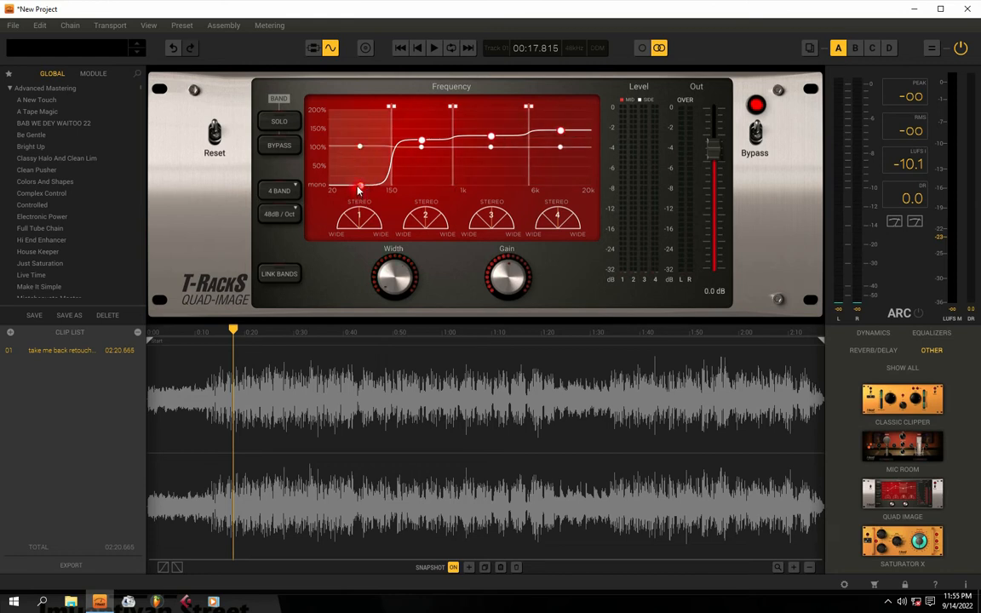
{"action": "left_click", "coordinate": [424, 159]}
{"action": "left_click", "coordinate": [486, 153]}
{"action": "left_click", "coordinate": [556, 157]}
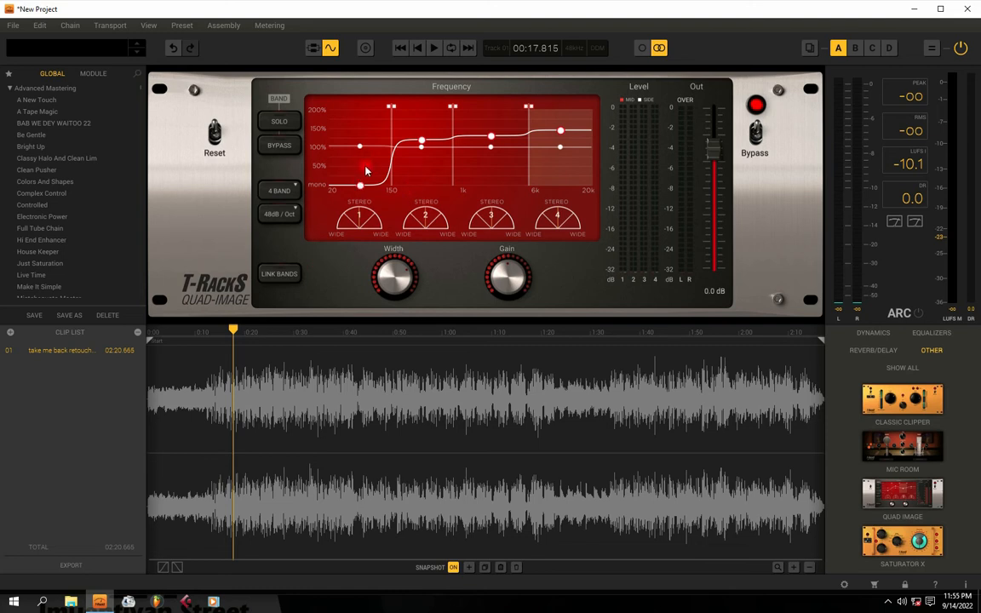
Keep the first band mono, and set the second band's width to about 120% and the third's to about 135%.
{"action": "left_click_drag", "start_coordinate": [359, 189], "coordinate": [359, 180]}
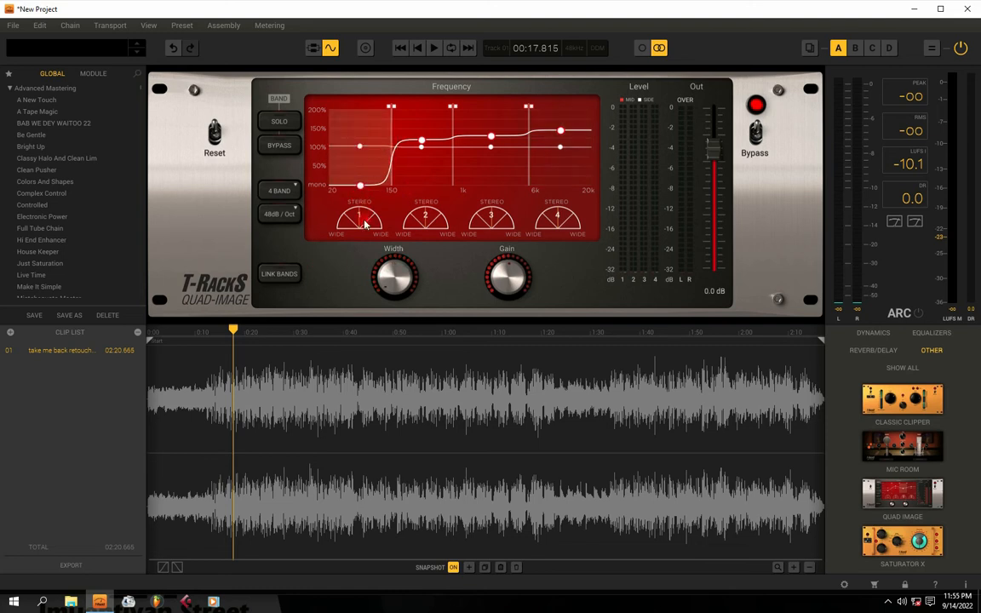
{"action": "left_click_drag", "start_coordinate": [422, 143], "coordinate": [423, 140]}
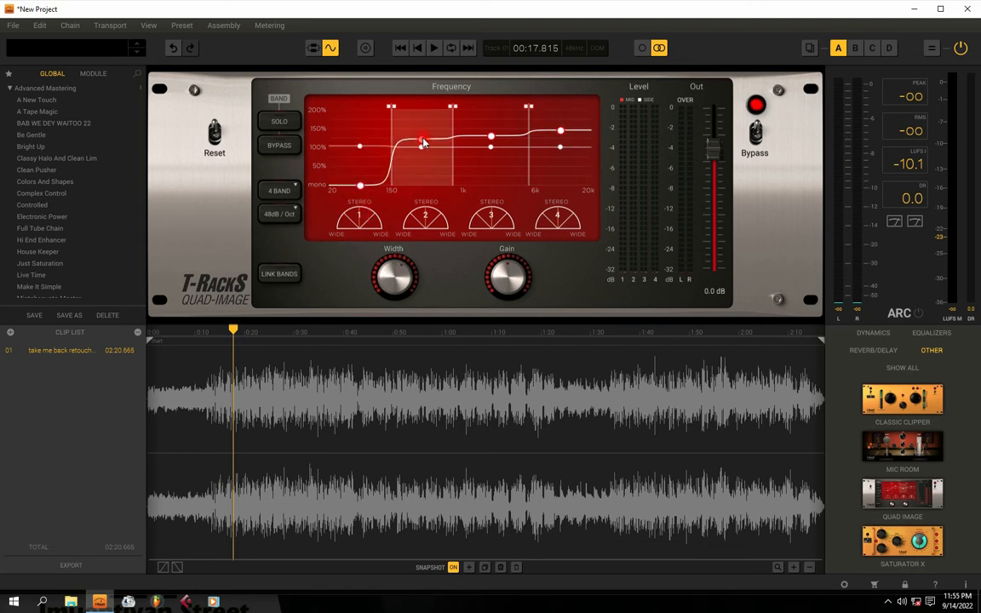
{"action": "left_click_drag", "start_coordinate": [495, 141], "coordinate": [493, 136]}
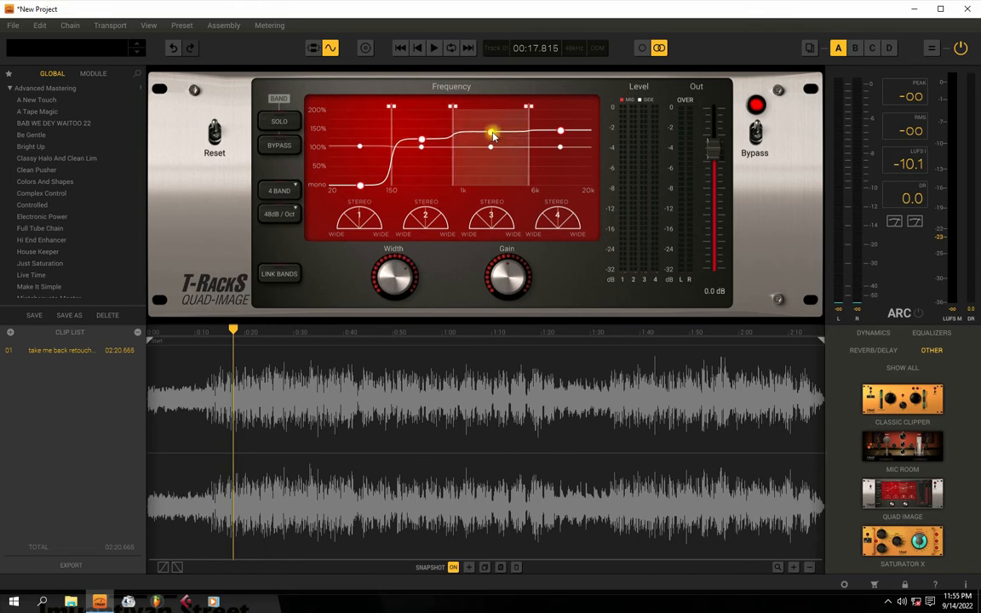
Widen the fourth band to about 150%, and raise it further to about 180% while the song plays.
{"action": "left_click", "coordinate": [558, 132]}
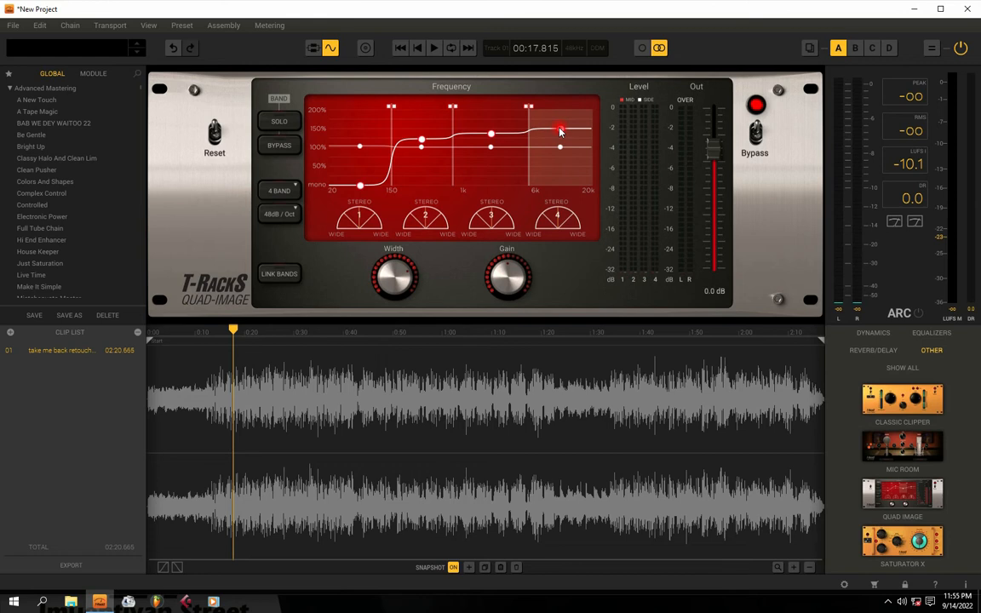
{"action": "key", "text": "space"}
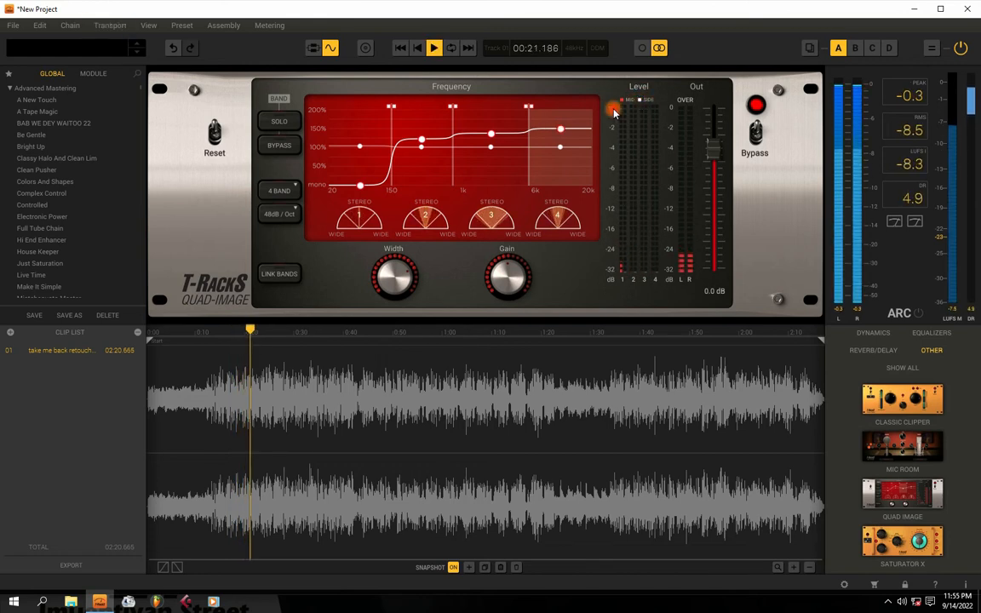
{"action": "mouse_move", "coordinate": [560, 131]}
{"action": "left_mouse_down"}
{"action": "mouse_move", "coordinate": [558, 163]}
{"action": "mouse_move", "coordinate": [549, 41]}
{"action": "mouse_move", "coordinate": [560, 157]}
{"action": "mouse_move", "coordinate": [561, 101]}
{"action": "mouse_move", "coordinate": [561, 122]}
{"action": "left_mouse_up"}
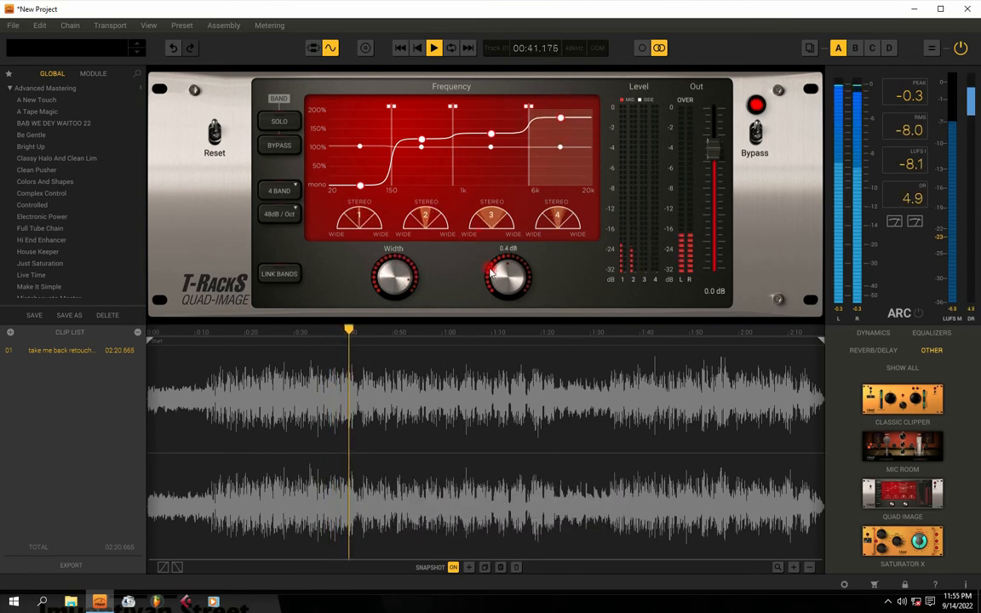
Link the bands and raise the gain of all four to about 3.1 dB during playback.
{"action": "left_click", "coordinate": [278, 273]}
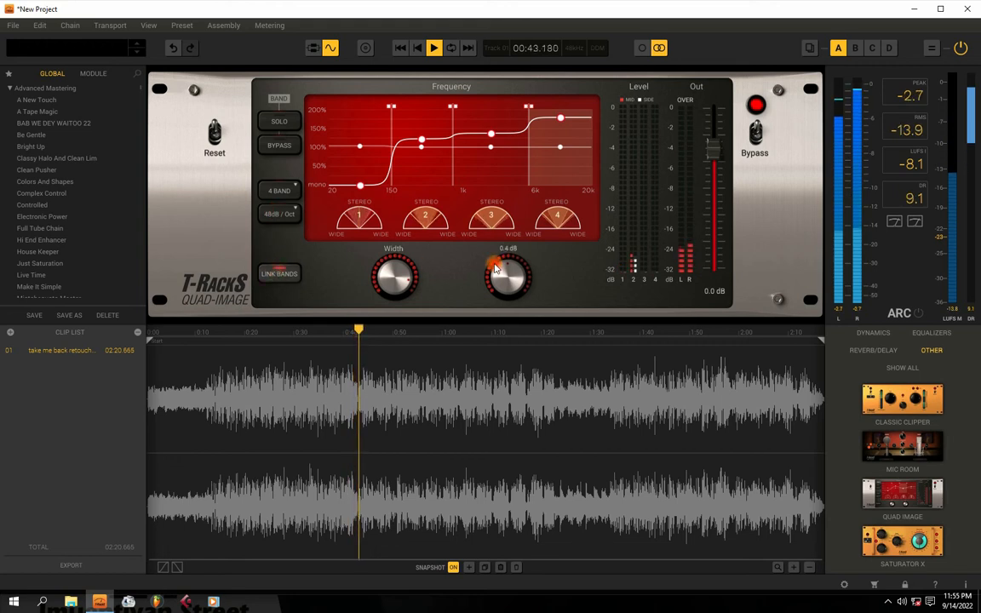
{"action": "mouse_move", "coordinate": [504, 271]}
{"action": "mouse_move", "coordinate": [504, 271]}
{"action": "left_mouse_down"}
{"action": "mouse_move", "coordinate": [505, 256]}
{"action": "mouse_move", "coordinate": [511, 286]}
{"action": "left_mouse_up"}
{"action": "left_click", "coordinate": [525, 283]}
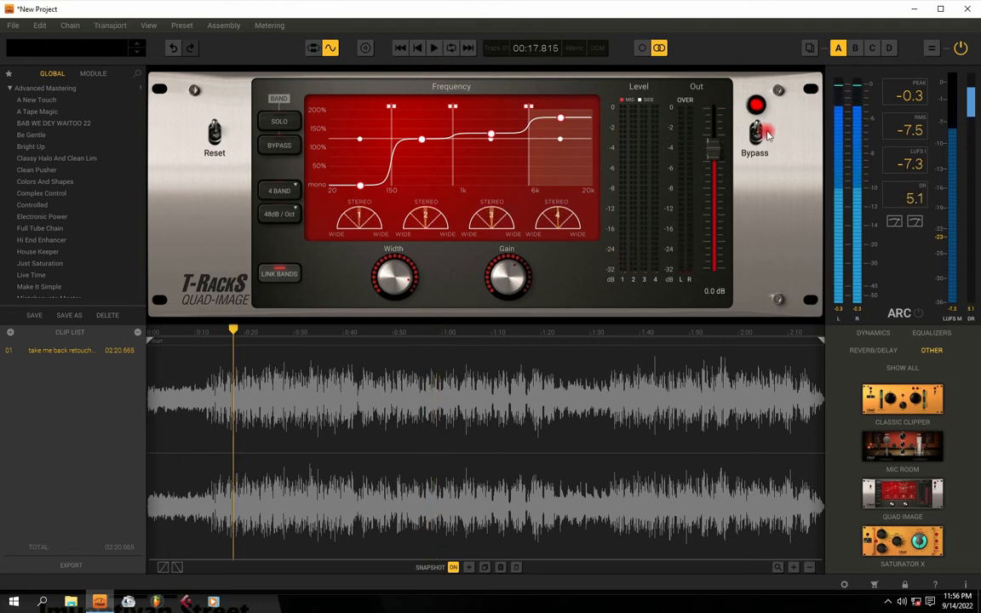
Compare the song with the imager bypassed and with it active after the gain boost.
{"action": "left_click", "coordinate": [756, 133]}
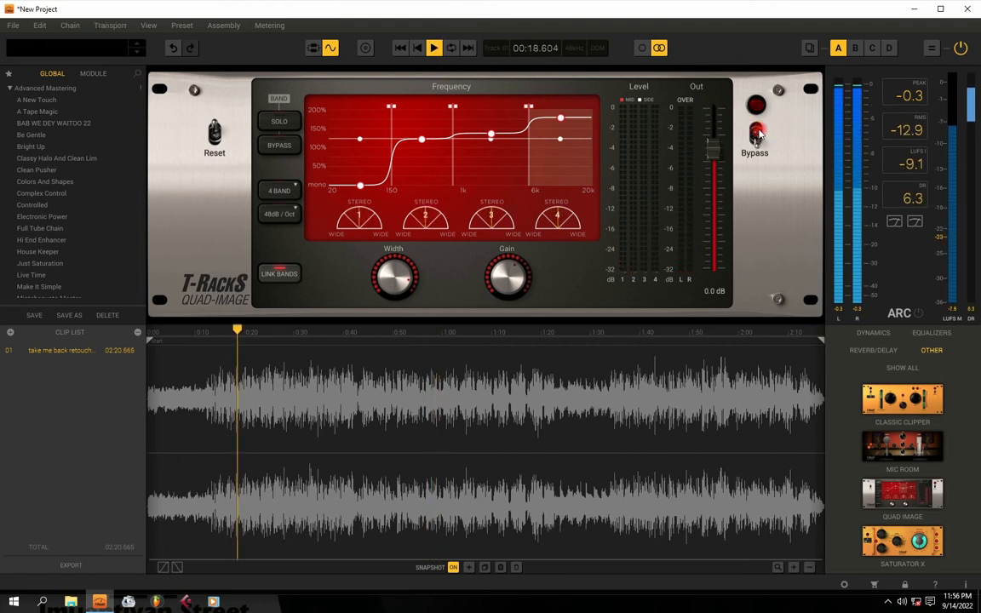
{"action": "key", "text": "space"}
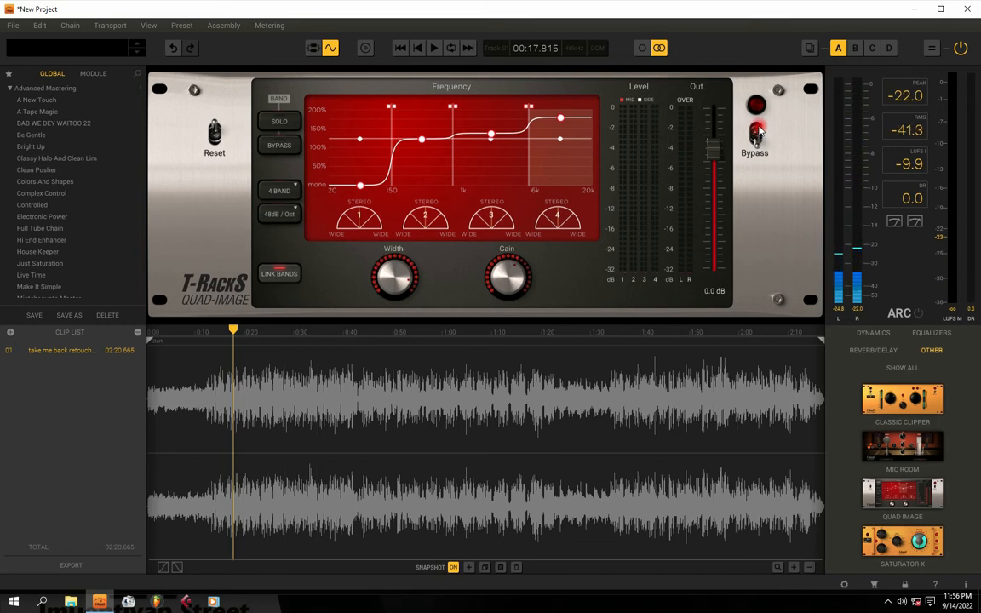
{"action": "key", "text": "space"}
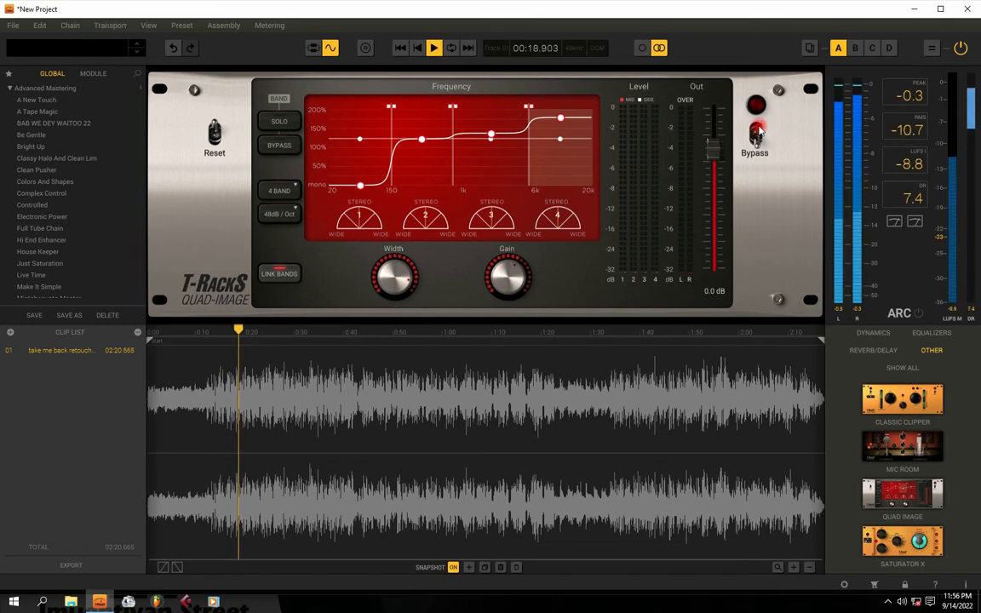
{"action": "key", "text": "space"}
{"action": "left_click", "coordinate": [755, 134]}
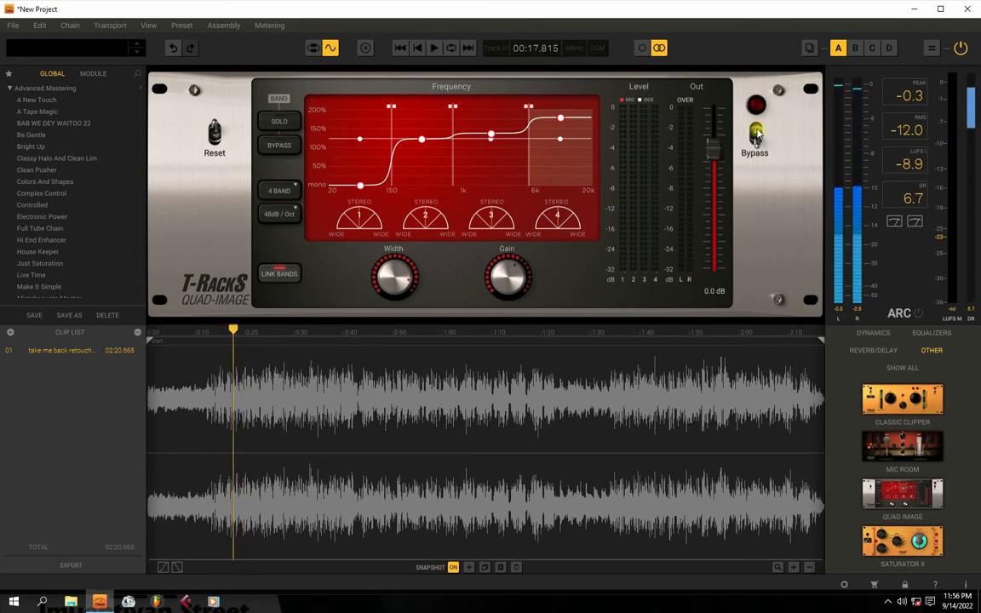
{"action": "key", "text": "space"}
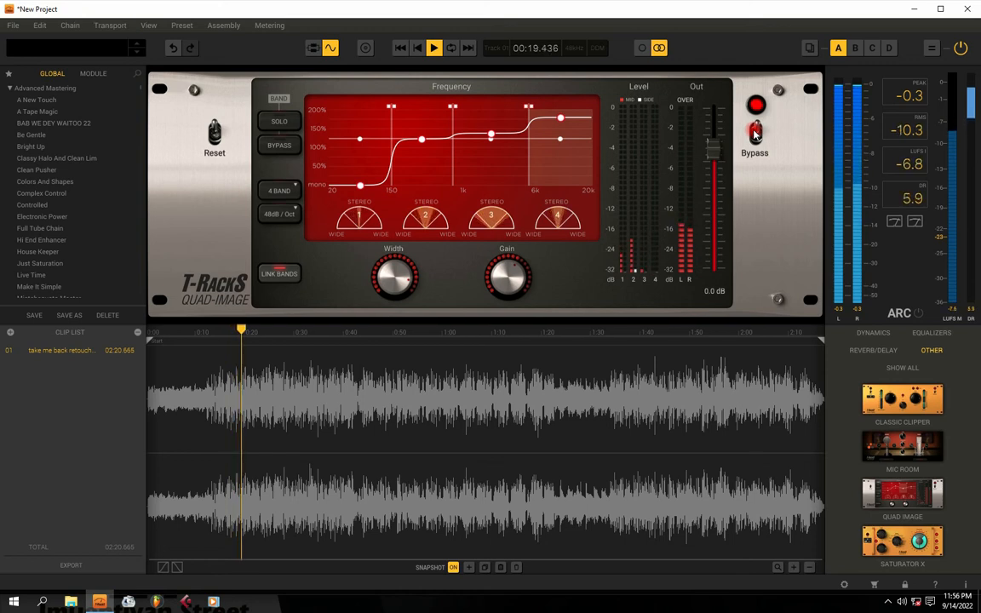
{"action": "key", "text": "space"}
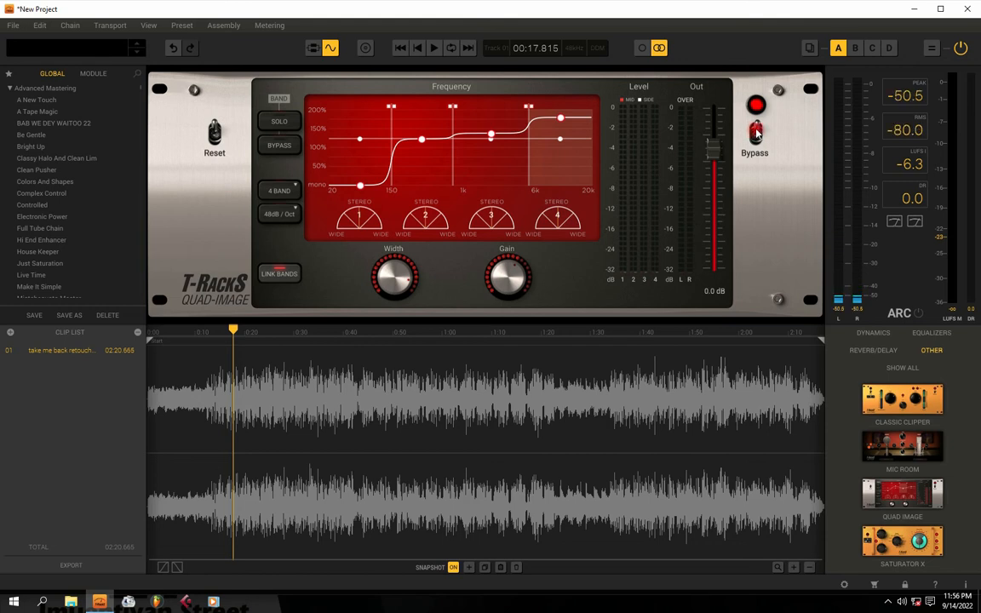
Lower the linked bands' gain slightly while the song plays, and stop playback.
{"action": "key", "text": "space"}
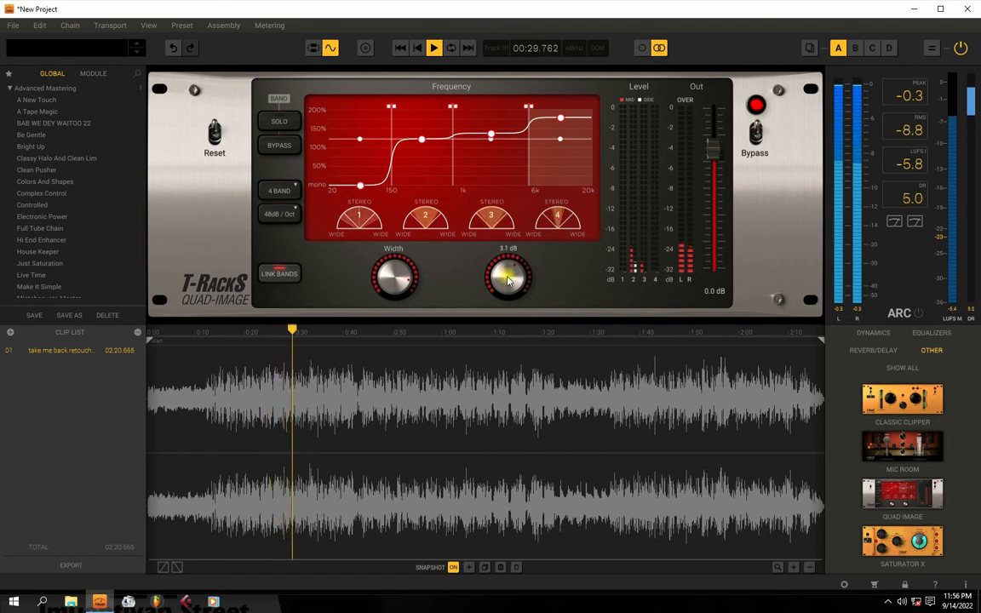
{"action": "mouse_move", "coordinate": [509, 281]}
{"action": "left_mouse_down"}
{"action": "mouse_move", "coordinate": [503, 334]}
{"action": "mouse_move", "coordinate": [497, 275]}
{"action": "mouse_move", "coordinate": [501, 283]}
{"action": "left_mouse_up"}
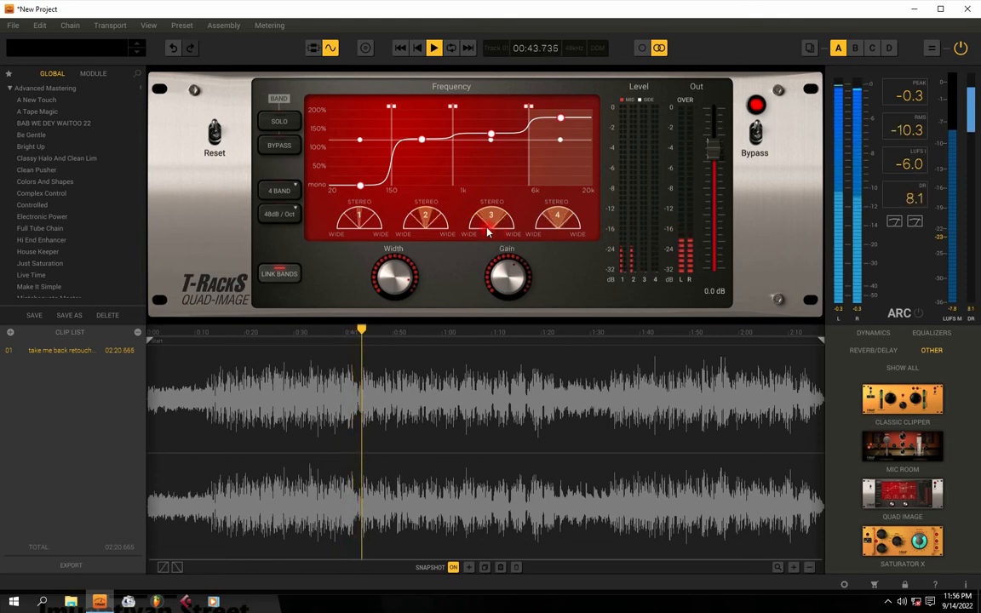
{"action": "key", "text": "space"}
Try the crossover slope at 24 dB/oct and at 12 dB/oct, playing the song briefly with each.
{"action": "left_click", "coordinate": [279, 214]}
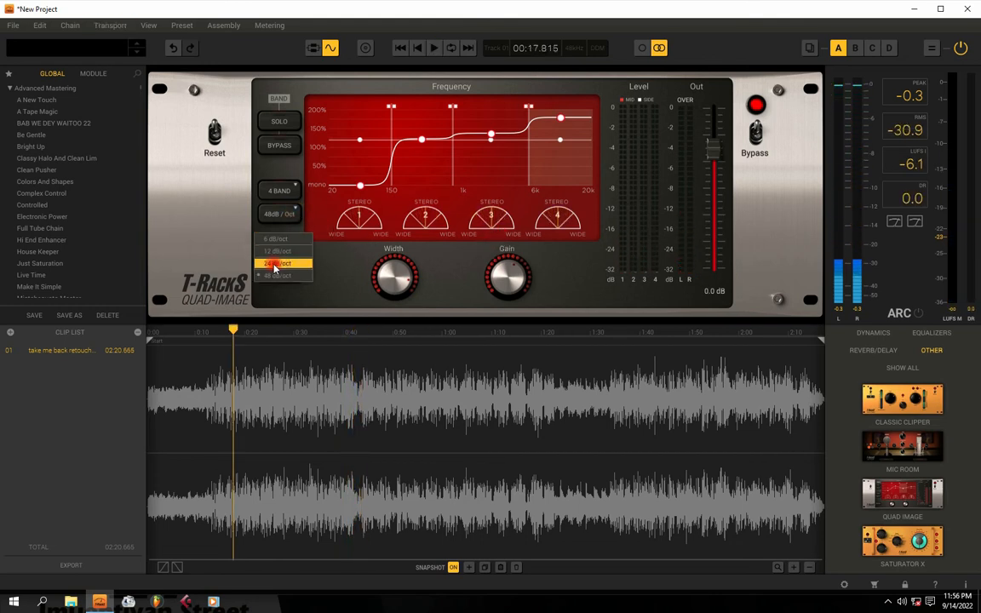
{"action": "left_click", "coordinate": [275, 266]}
{"action": "key", "text": "space"}
{"action": "key", "text": "space"}
{"action": "left_click", "coordinate": [290, 213]}
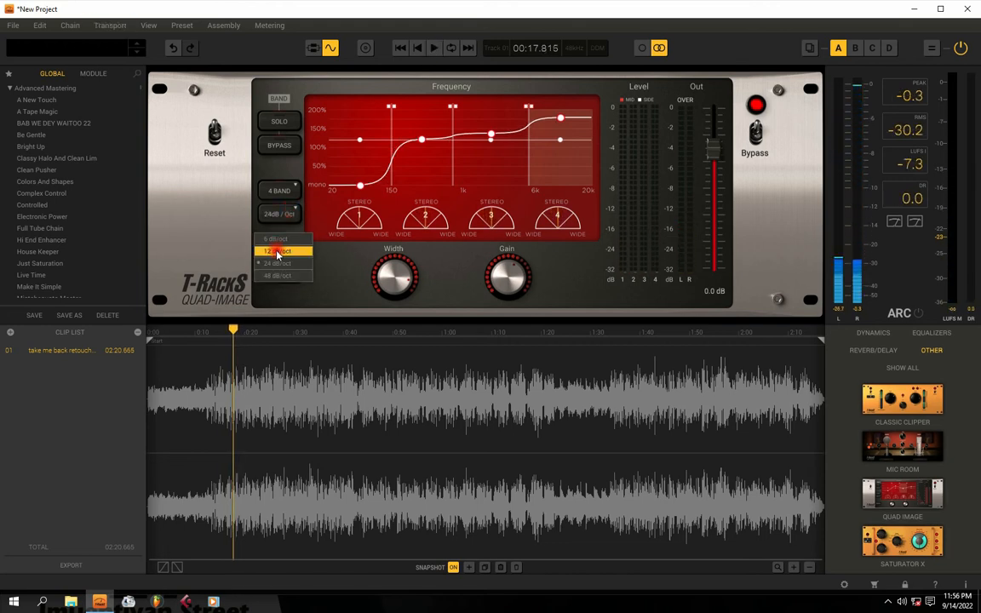
{"action": "left_click", "coordinate": [277, 252]}
{"action": "key", "text": "space"}
{"action": "key", "text": "space"}
Try the crossover slope at 6 dB/oct and at 12 dB/oct, and play the song briefly with the 12 dB/oct slope.
{"action": "left_click", "coordinate": [289, 214]}
{"action": "left_click", "coordinate": [284, 239]}
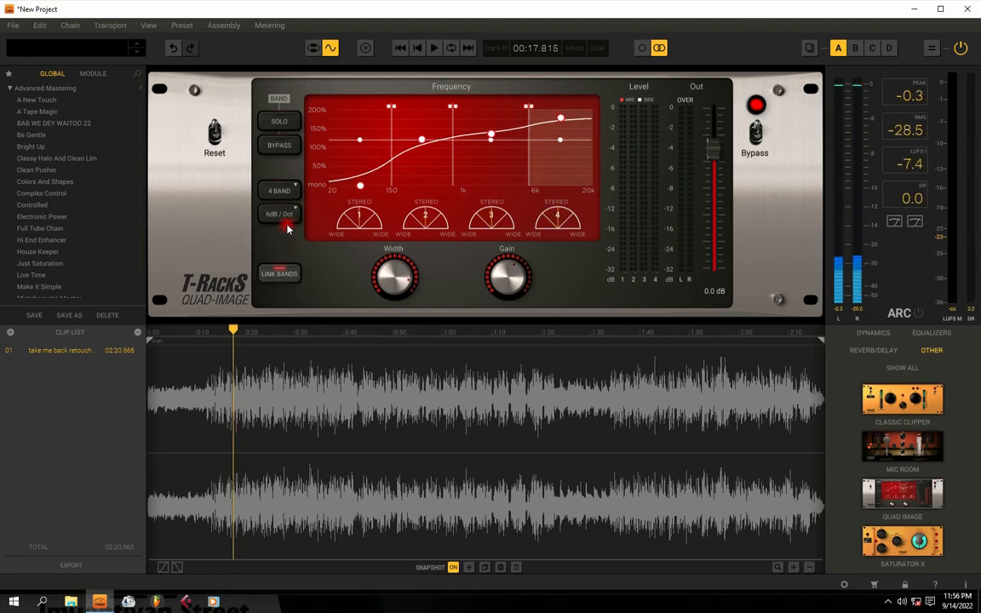
{"action": "left_click", "coordinate": [293, 213]}
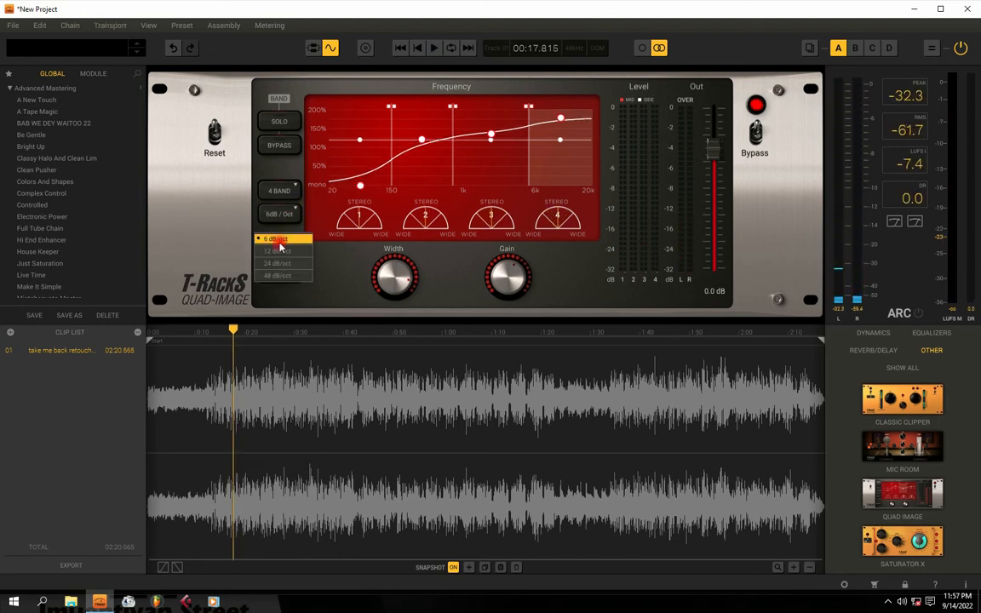
{"action": "left_click", "coordinate": [277, 242]}
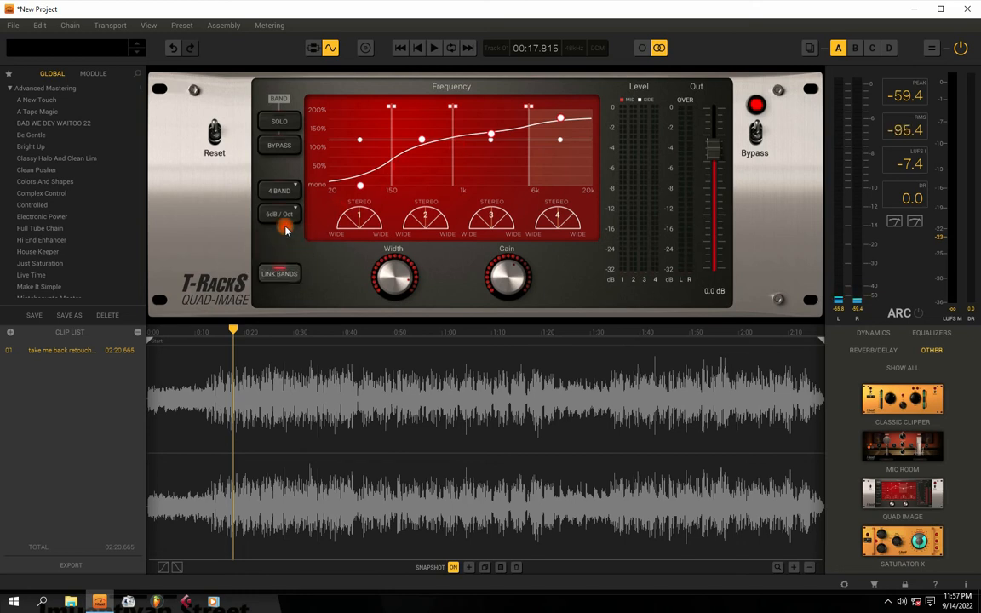
{"action": "left_click", "coordinate": [278, 252]}
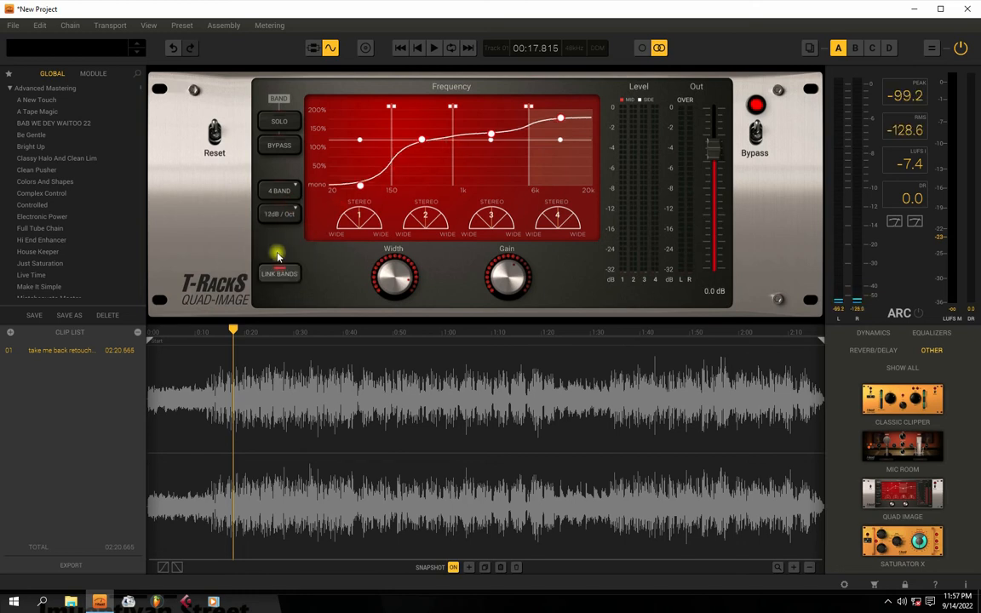
{"action": "key", "text": "space"}
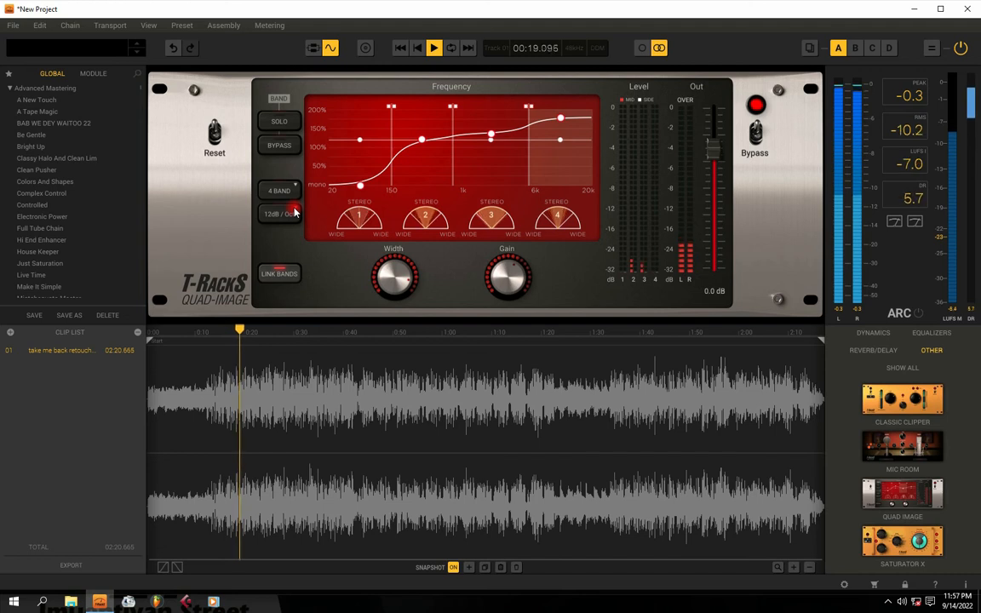
{"action": "key", "text": "space"}
Compare the 24 dB/oct and 48 dB/oct crossover slopes during playback, return to 24 dB/oct and stop the song.
{"action": "left_click", "coordinate": [294, 213]}
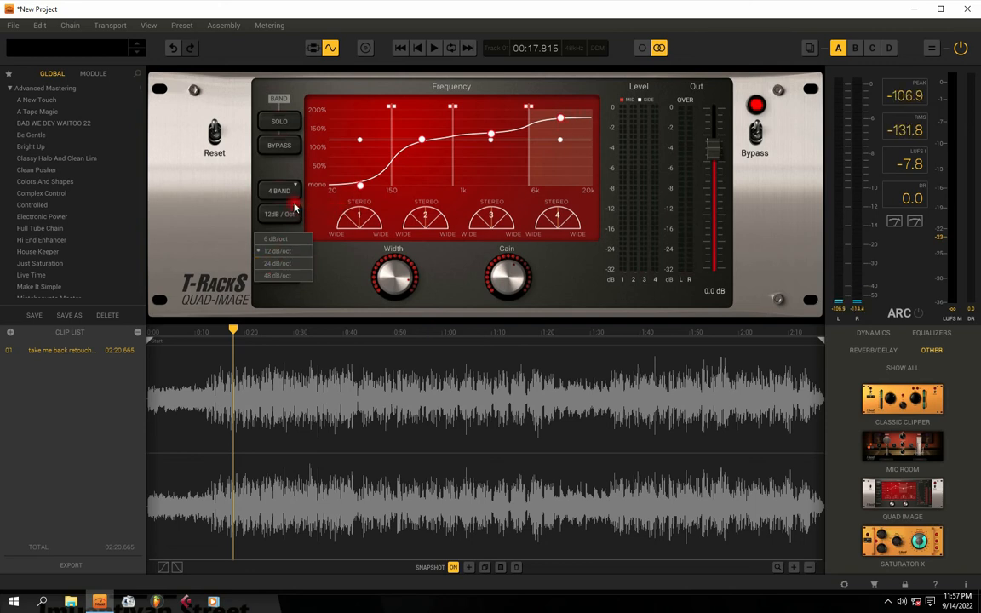
{"action": "left_click", "coordinate": [276, 264]}
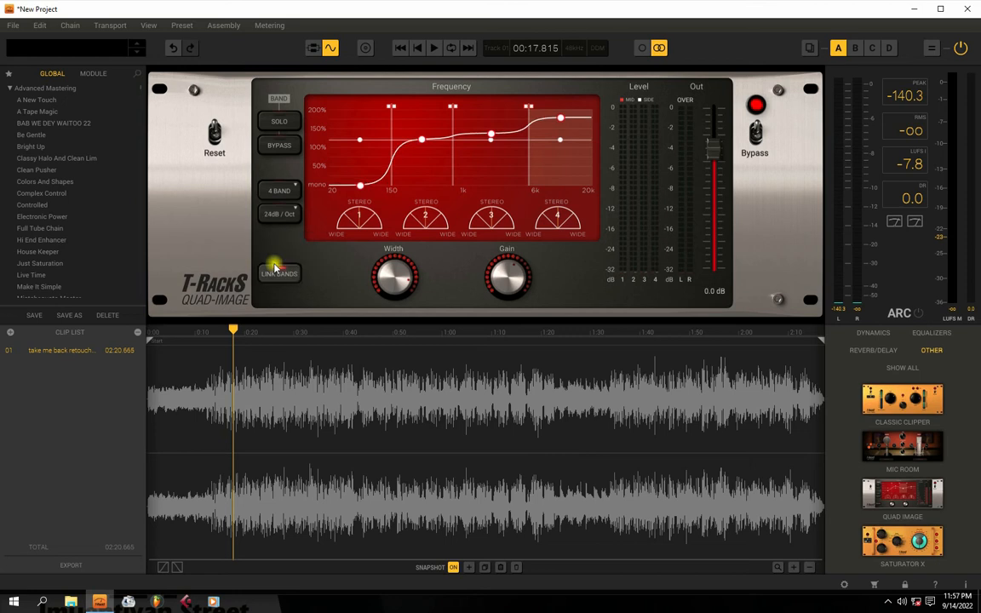
{"action": "key", "text": "space"}
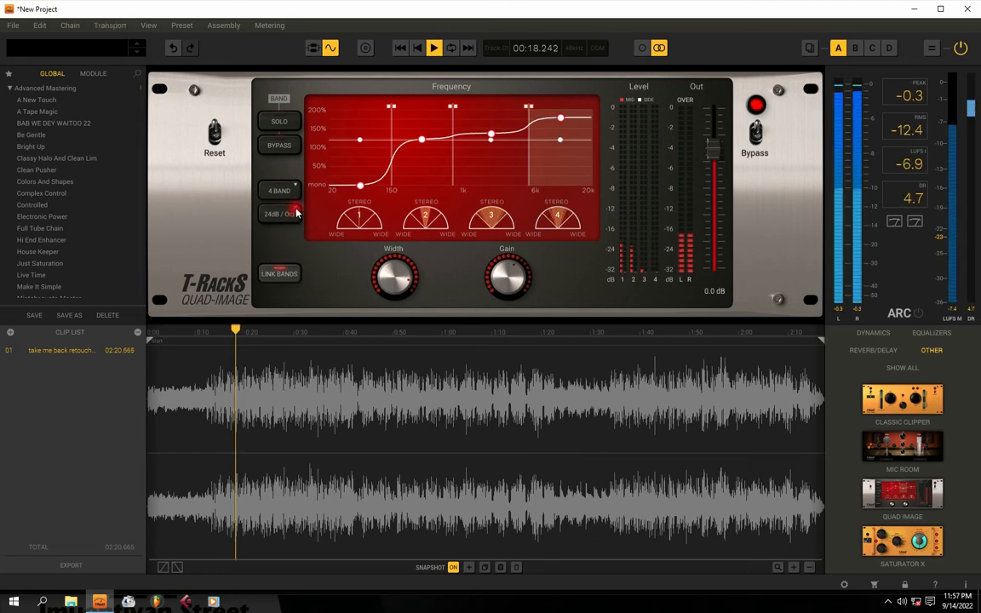
{"action": "left_click", "coordinate": [288, 213]}
{"action": "left_click", "coordinate": [276, 275]}
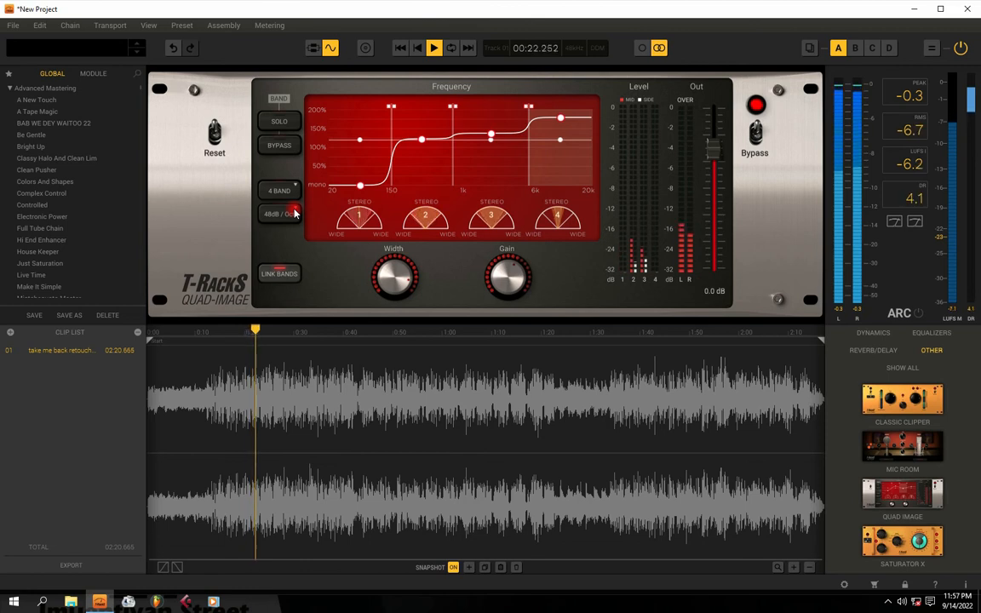
{"action": "left_click", "coordinate": [287, 213]}
{"action": "left_click", "coordinate": [272, 264]}
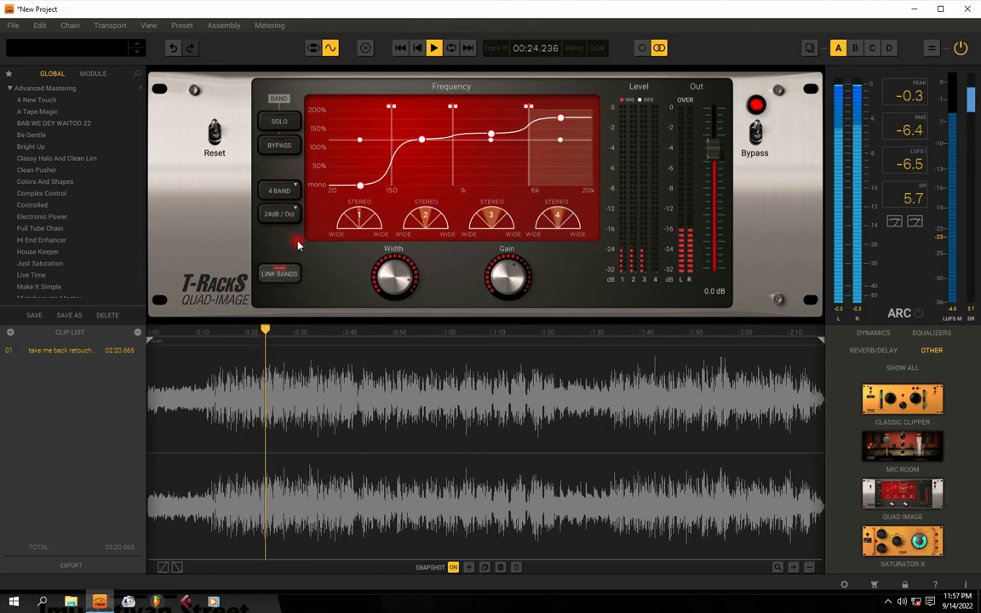
{"action": "key", "text": "space"}
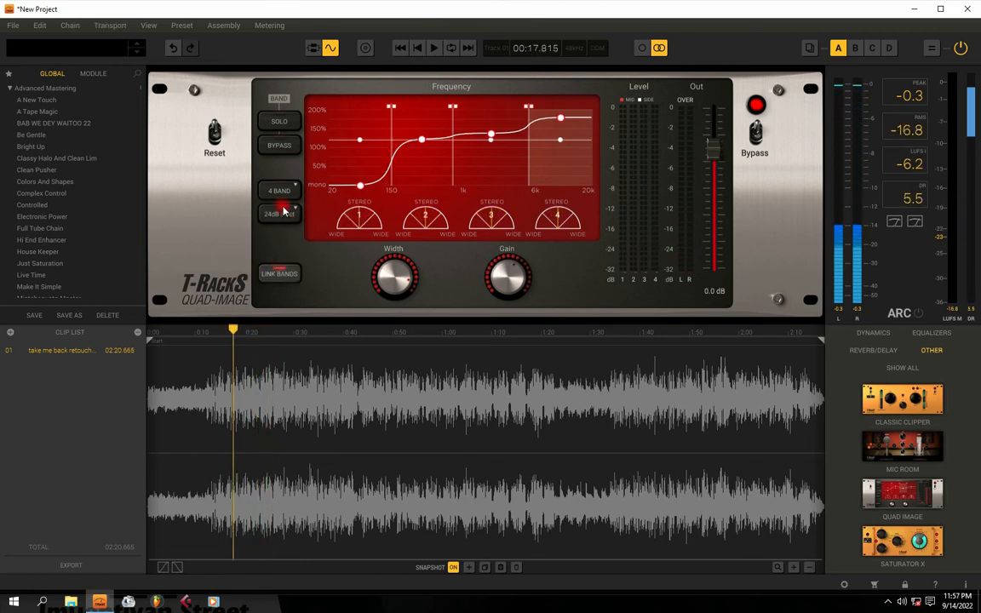
Play the song to compare band 4 bypassed and active, and the whole imager bypassed and active.
{"action": "key", "text": "space"}
{"action": "left_click", "coordinate": [280, 149]}
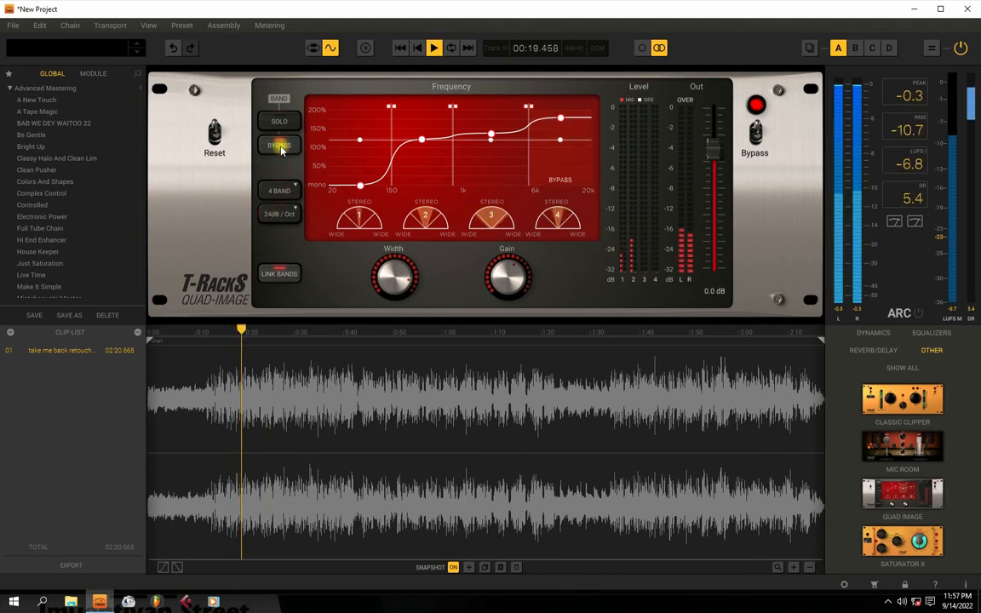
{"action": "left_click", "coordinate": [281, 146]}
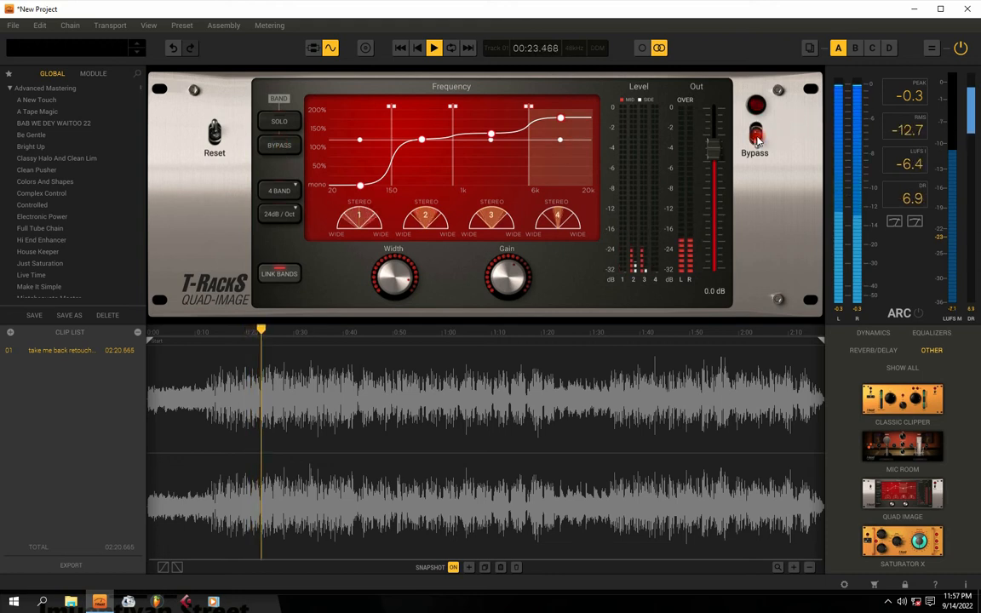
{"action": "key", "text": "space"}
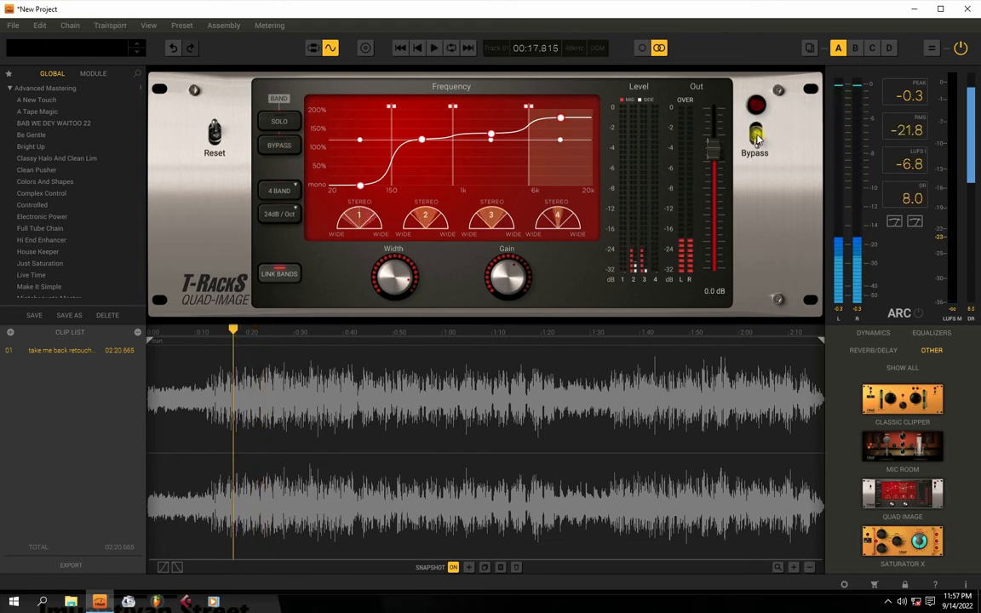
{"action": "left_click", "coordinate": [756, 137]}
{"action": "key", "text": "space"}
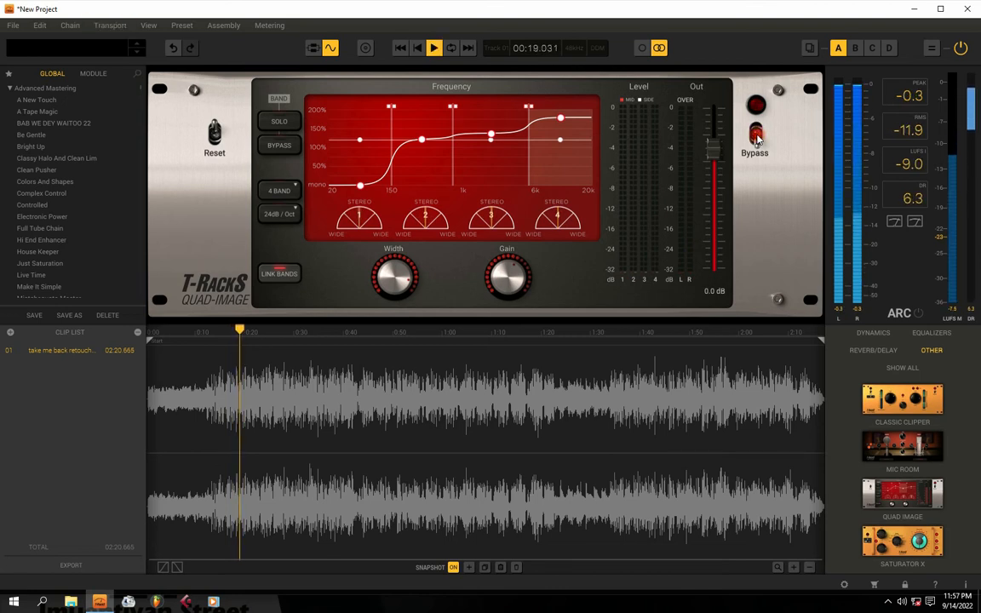
{"action": "key", "text": "space"}
{"action": "key", "text": "space"}
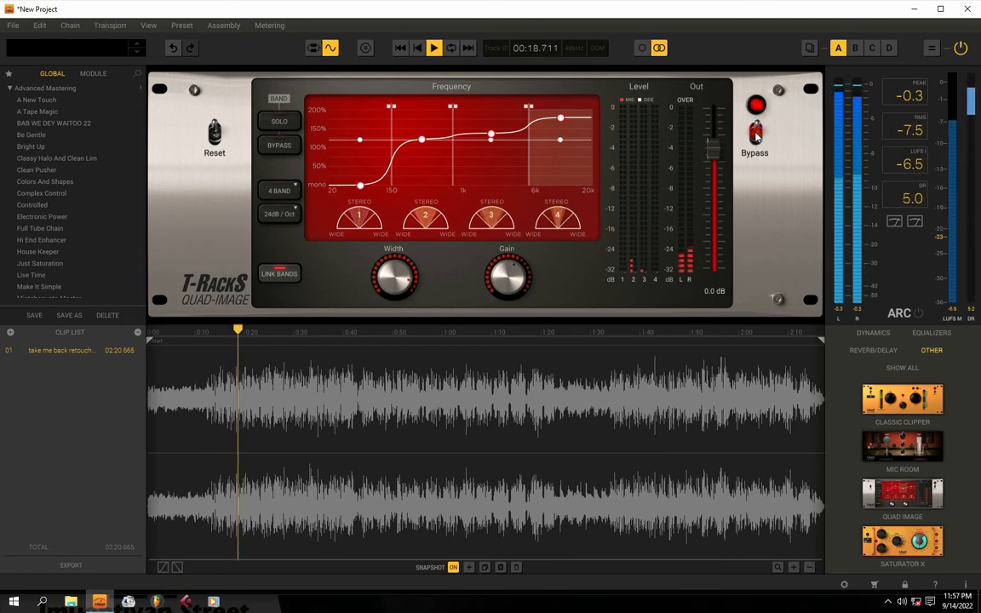
{"action": "left_click", "coordinate": [887, 601]}
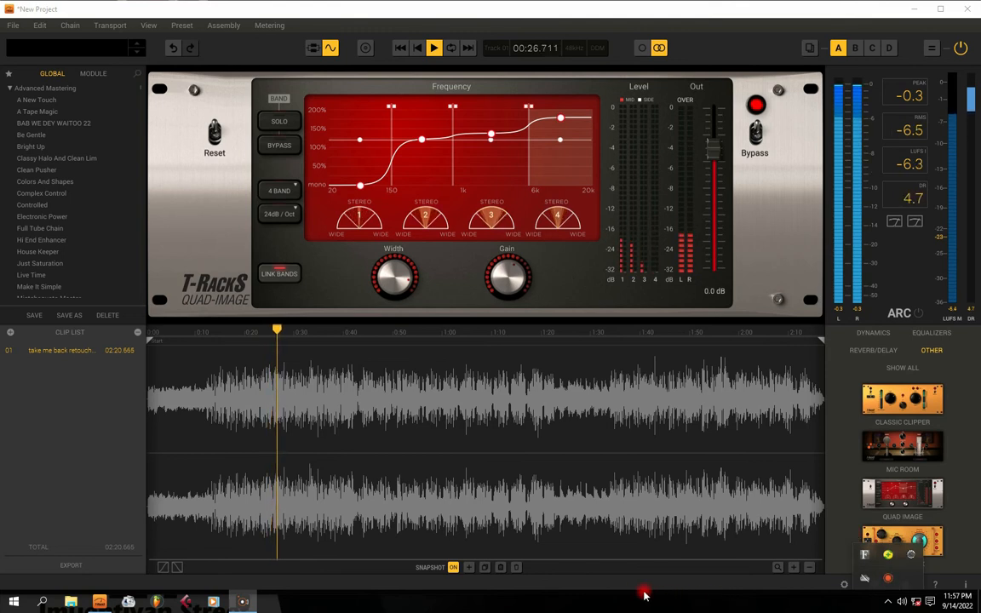
{"action": "left_click", "coordinate": [721, 428]}
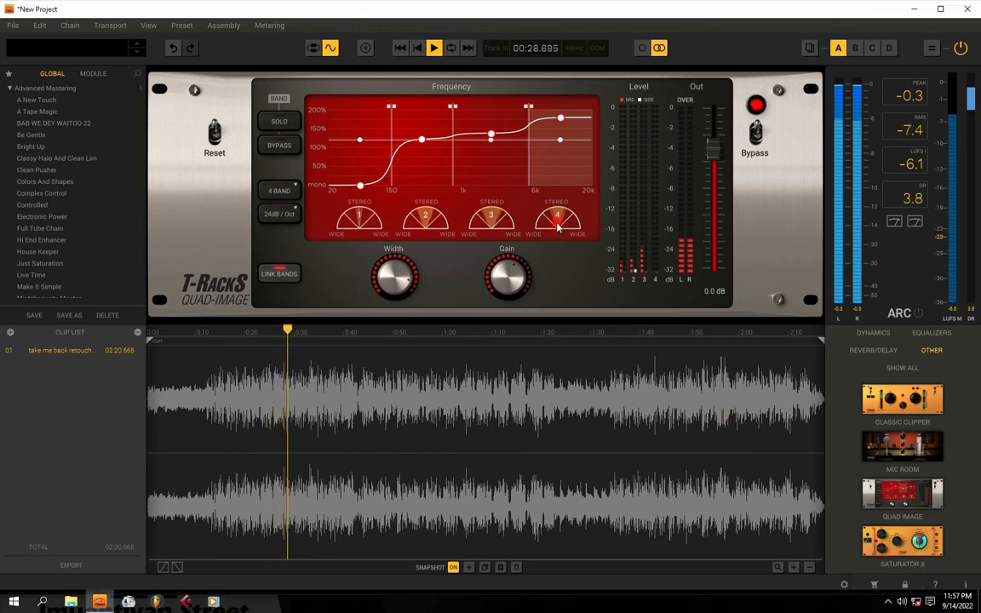
Replay the song, raise the linked bands' gain to 3.2 dB and widen all four bands to 200%.
{"action": "key", "text": "space"}
{"action": "key", "text": "space"}
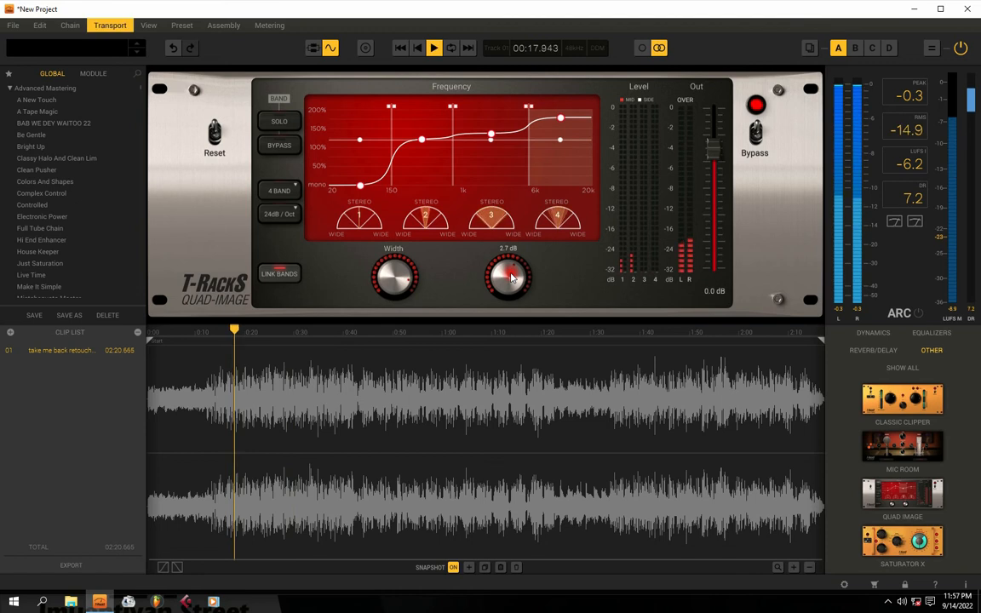
{"action": "left_click_drag", "start_coordinate": [511, 274], "coordinate": [512, 275]}
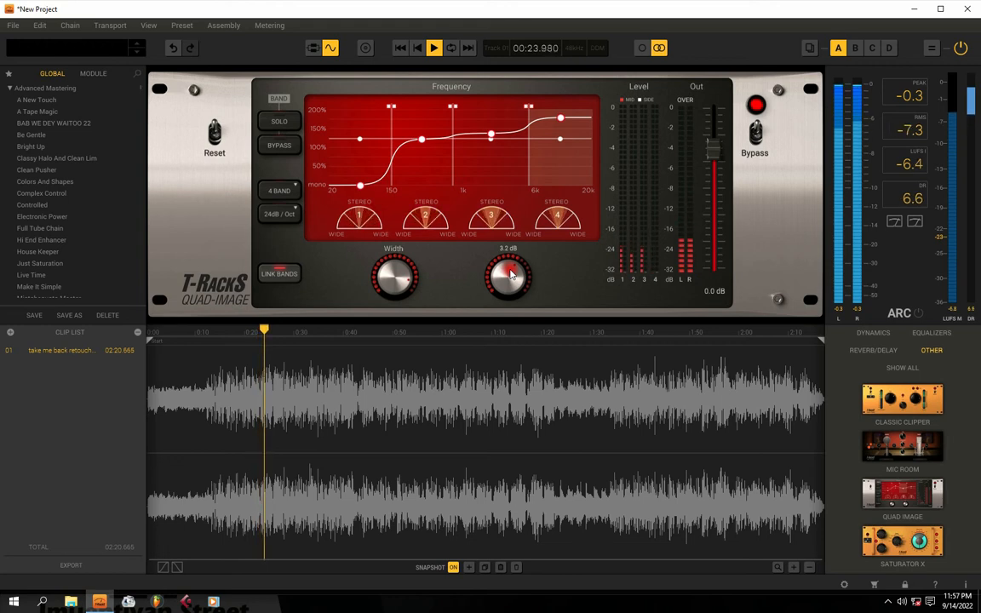
{"action": "left_click_drag", "start_coordinate": [398, 277], "coordinate": [365, 130]}
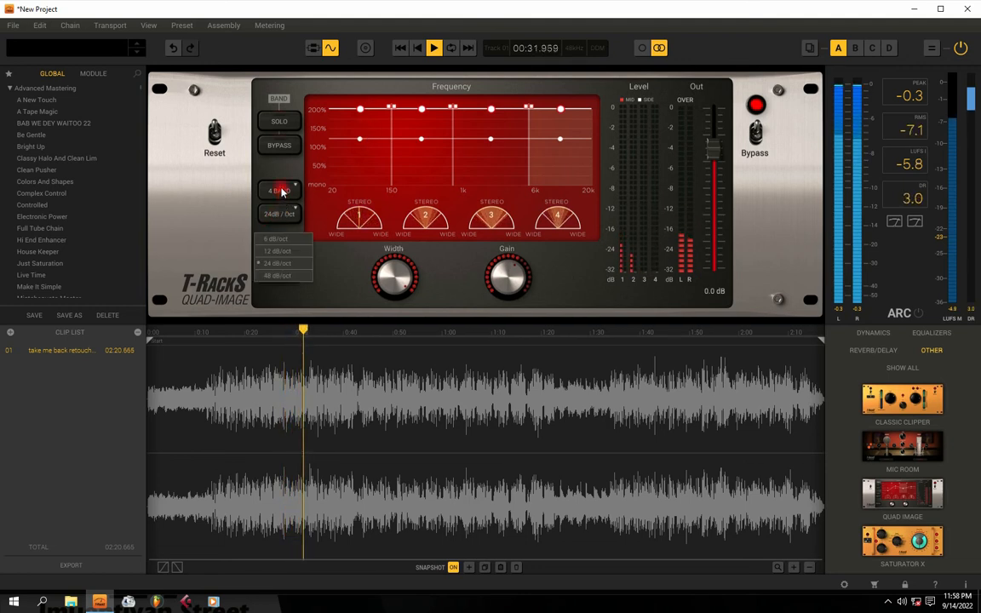
Toggle solo and bypass on band 4 during playback, and check the crossover slope options.
{"action": "left_click", "coordinate": [281, 128]}
{"action": "left_click", "coordinate": [281, 128]}
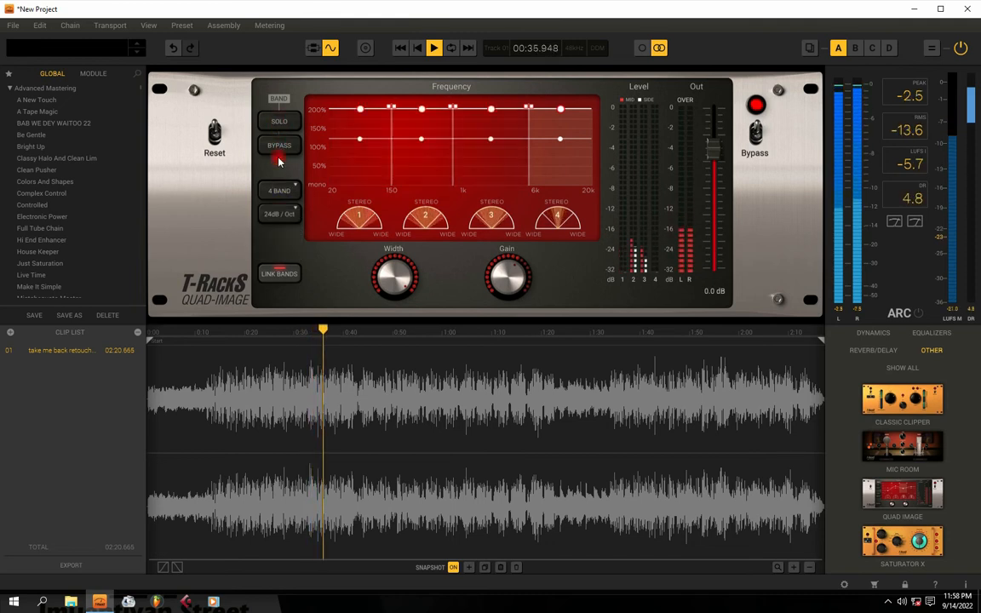
{"action": "left_click", "coordinate": [278, 148]}
{"action": "left_click", "coordinate": [279, 145]}
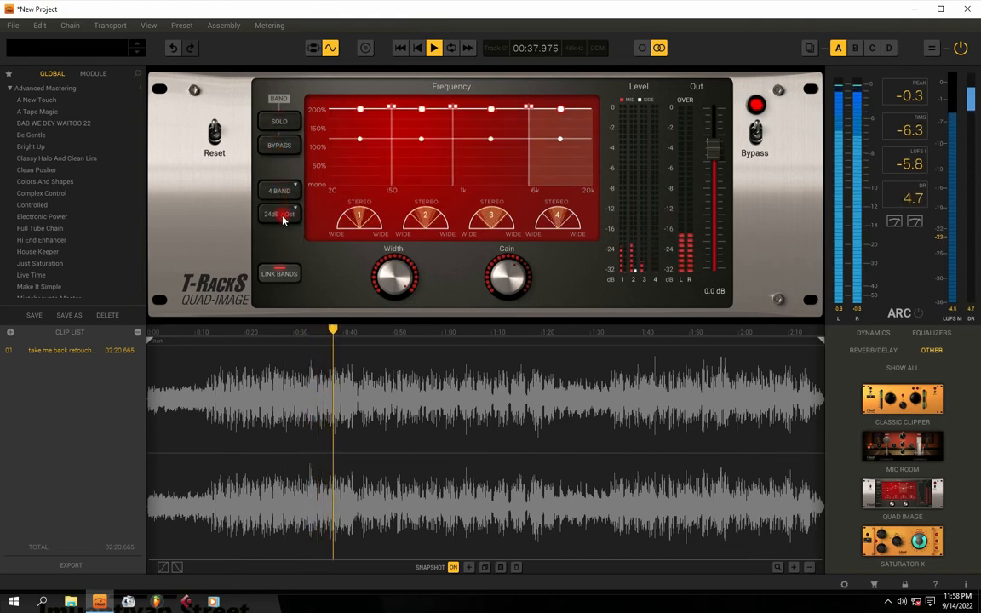
{"action": "left_click", "coordinate": [281, 215]}
{"action": "left_click", "coordinate": [322, 264]}
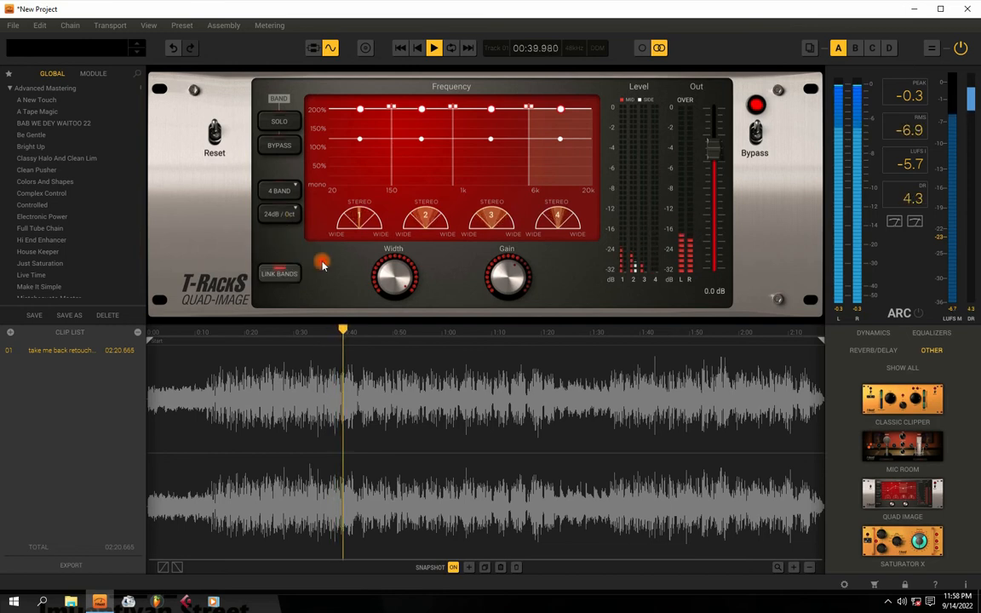
Reduce the linked width to about 90%, make band 1 mono, and widen bands 3 and 4 to about 120% and 135%.
{"action": "left_click_drag", "start_coordinate": [390, 271], "coordinate": [437, 390]}
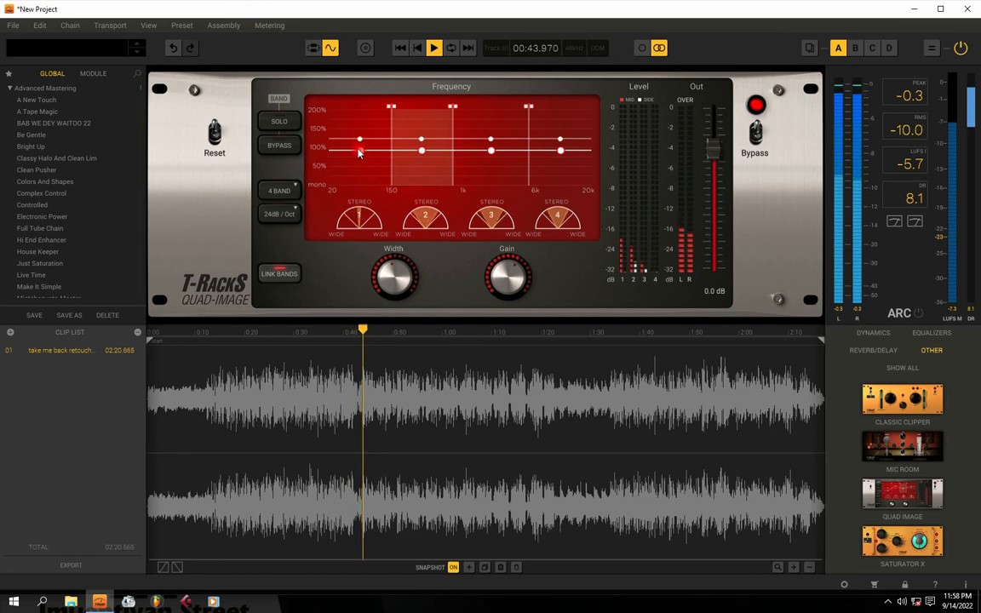
{"action": "left_click_drag", "start_coordinate": [359, 151], "coordinate": [362, 179]}
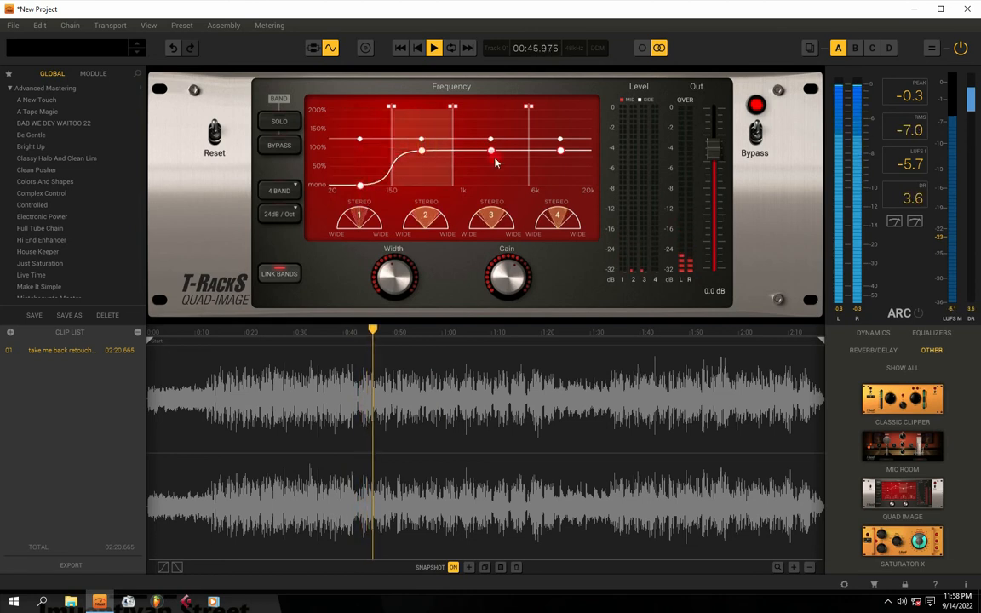
{"action": "left_click_drag", "start_coordinate": [491, 151], "coordinate": [490, 139]}
{"action": "left_click_drag", "start_coordinate": [560, 151], "coordinate": [559, 136]}
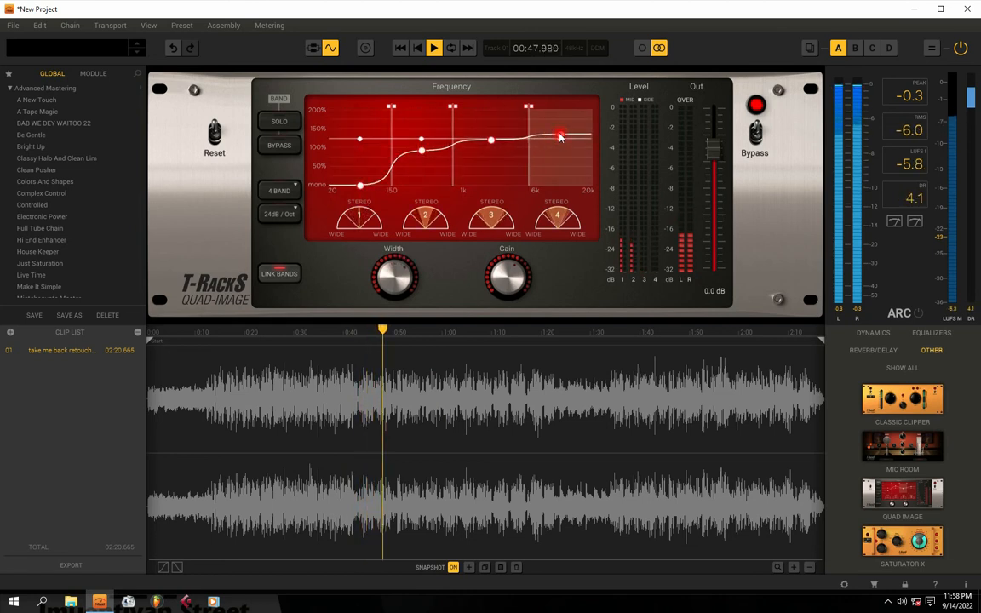
Bring all four linked bands to an equal width of about 135%, and unlink the bands.
{"action": "mouse_move", "coordinate": [395, 273]}
{"action": "left_mouse_down"}
{"action": "mouse_move", "coordinate": [394, 254]}
{"action": "mouse_move", "coordinate": [395, 274]}
{"action": "left_mouse_up"}
{"action": "left_click", "coordinate": [283, 271]}
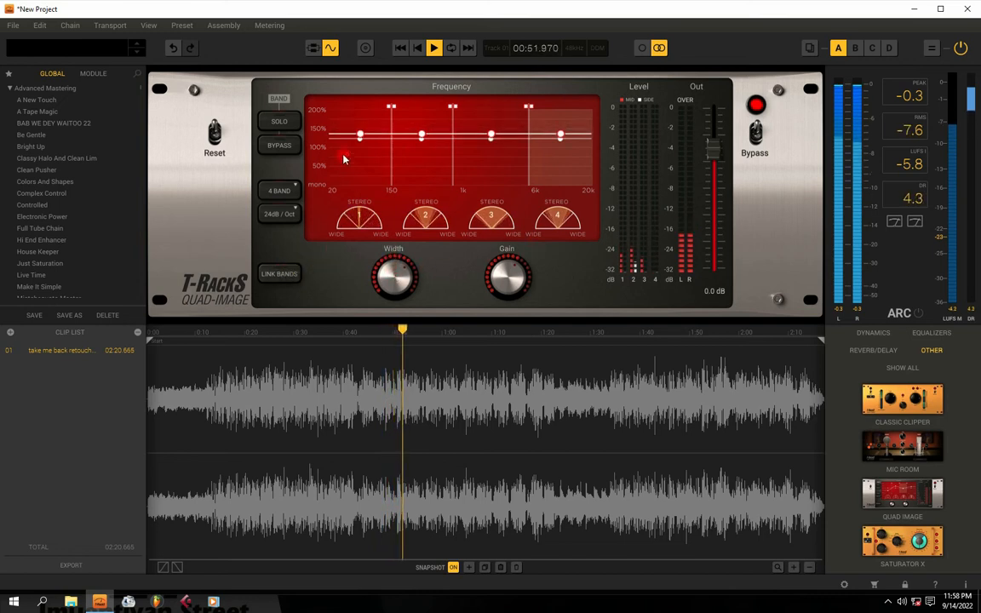
Bypass band 4 and audition its solo, and toggle the bypass of band 1 on and off.
{"action": "left_click", "coordinate": [278, 146]}
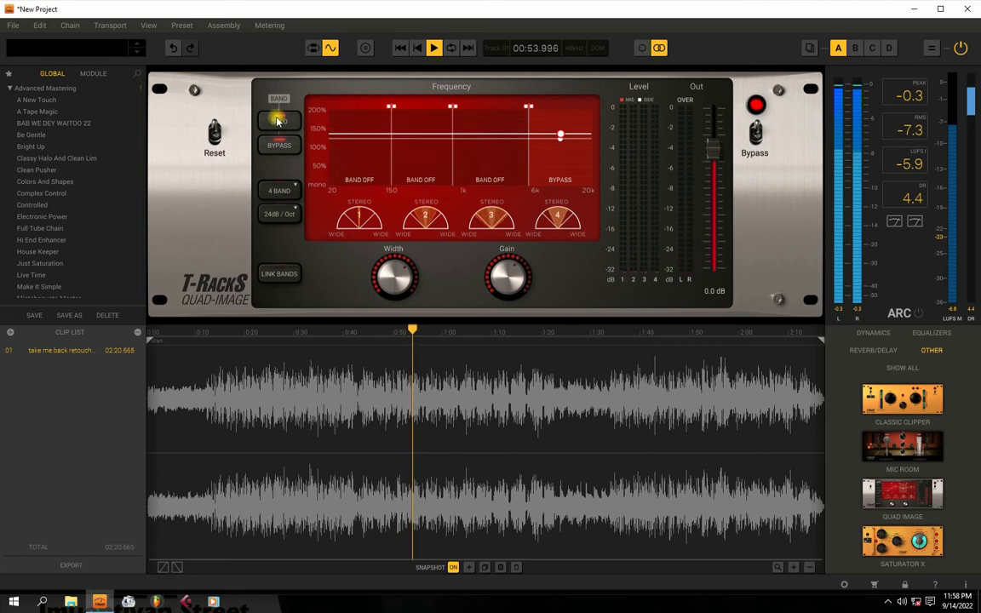
{"action": "left_click", "coordinate": [327, 151]}
{"action": "left_click", "coordinate": [283, 193]}
{"action": "left_click", "coordinate": [279, 145]}
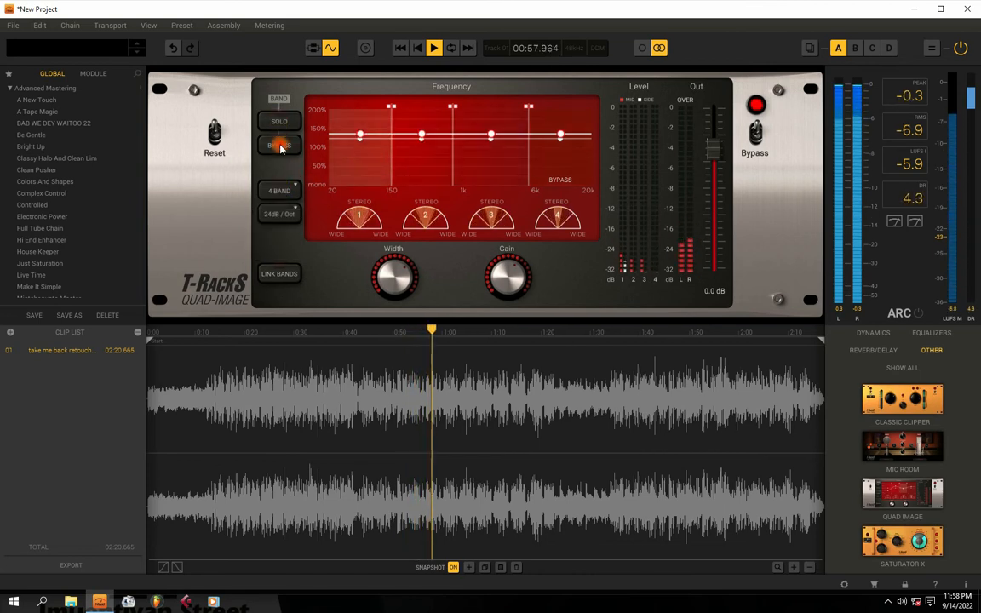
{"action": "left_click", "coordinate": [279, 146]}
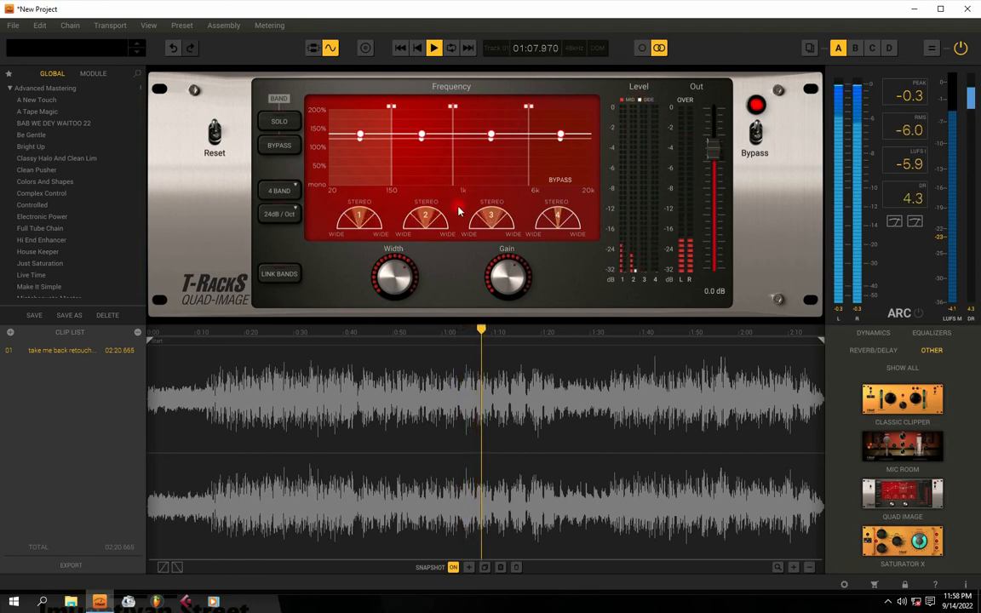
Restart the song and narrow band 1 to mono.
{"action": "key", "text": "space"}
{"action": "key", "text": "space"}
{"action": "left_click_drag", "start_coordinate": [399, 282], "coordinate": [409, 409]}
Set the widths of band 2 to about 140%, band 3 to about 155% and band 4 to 1.78.
{"action": "left_click", "coordinate": [414, 155]}
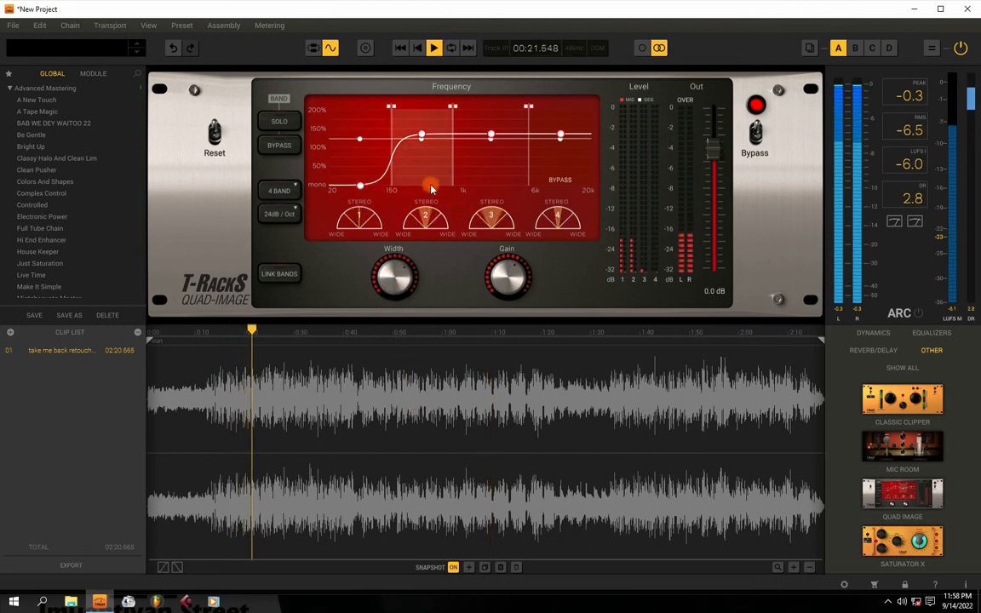
{"action": "left_click_drag", "start_coordinate": [398, 287], "coordinate": [397, 295]}
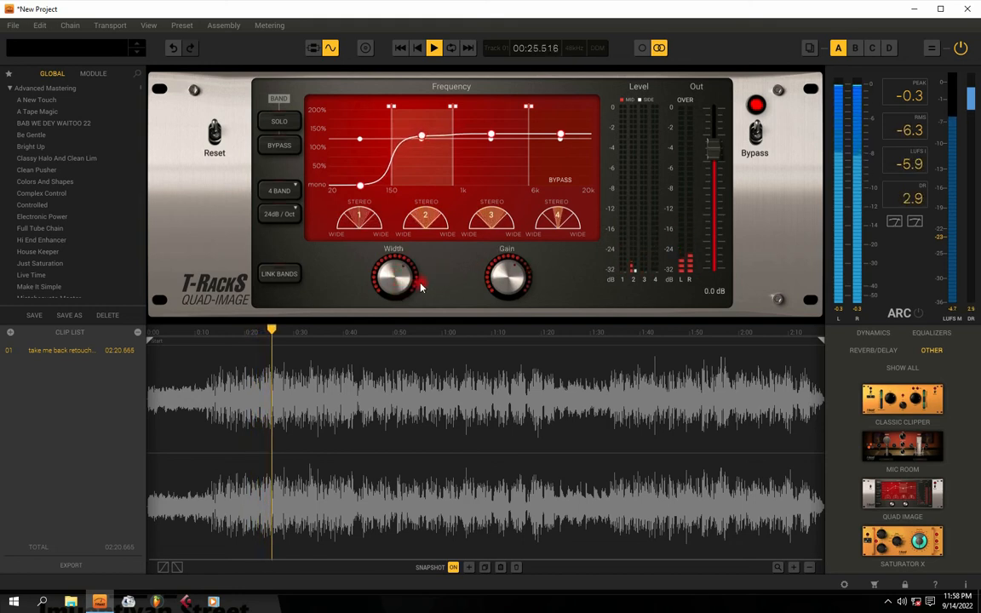
{"action": "left_click_drag", "start_coordinate": [397, 281], "coordinate": [404, 242]}
{"action": "left_click", "coordinate": [468, 146]}
{"action": "left_click", "coordinate": [585, 169]}
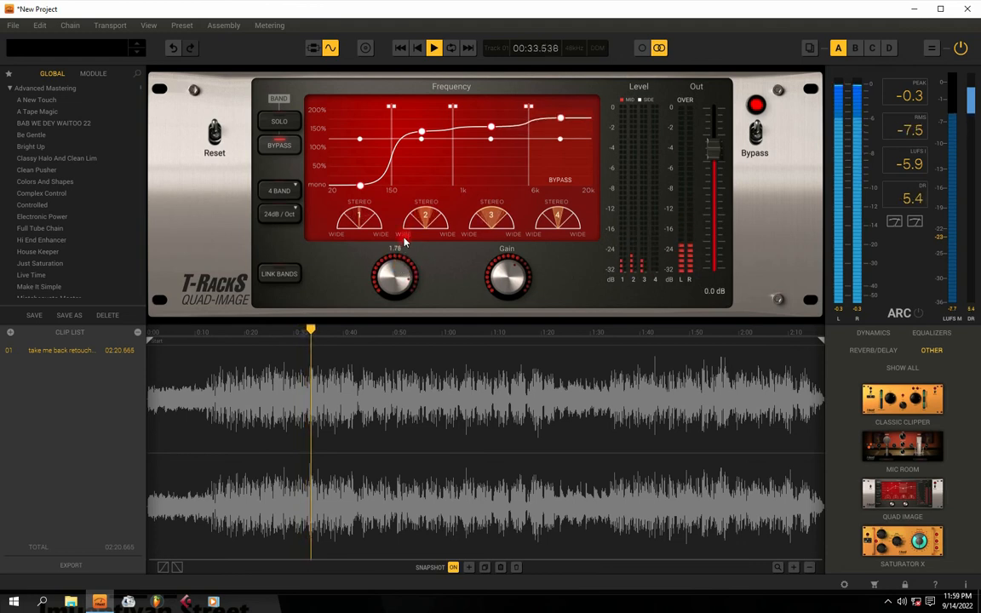
Set the crossover slope to 48 dB/oct.
{"action": "left_click", "coordinate": [294, 222]}
{"action": "left_click", "coordinate": [271, 245]}
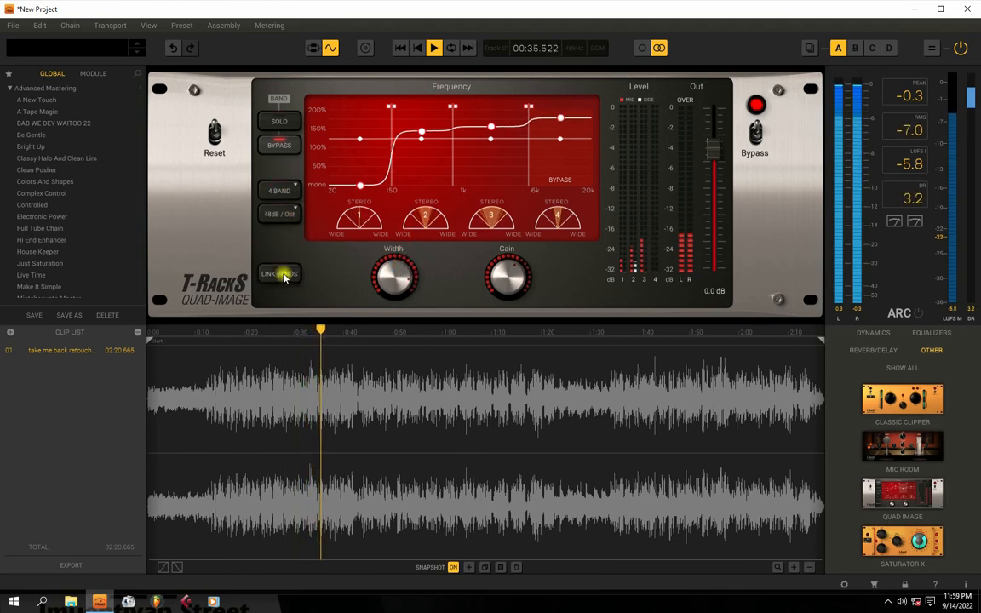
Try the 12 dB/oct crossover slope, set it to 24 dB/oct and replay the song briefly.
{"action": "left_click", "coordinate": [286, 214]}
{"action": "left_click", "coordinate": [276, 223]}
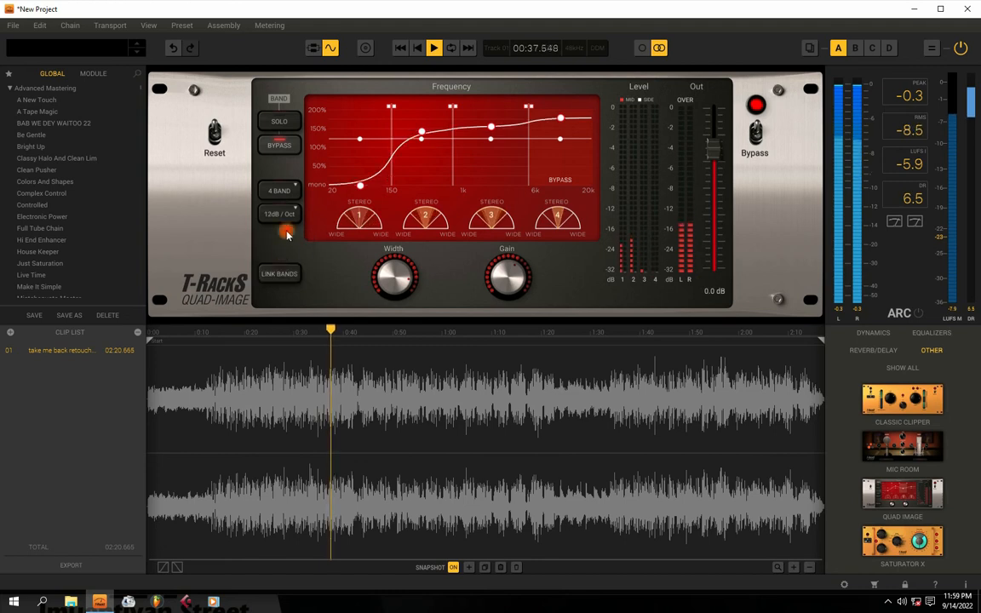
{"action": "left_click", "coordinate": [294, 216]}
{"action": "left_click", "coordinate": [273, 243]}
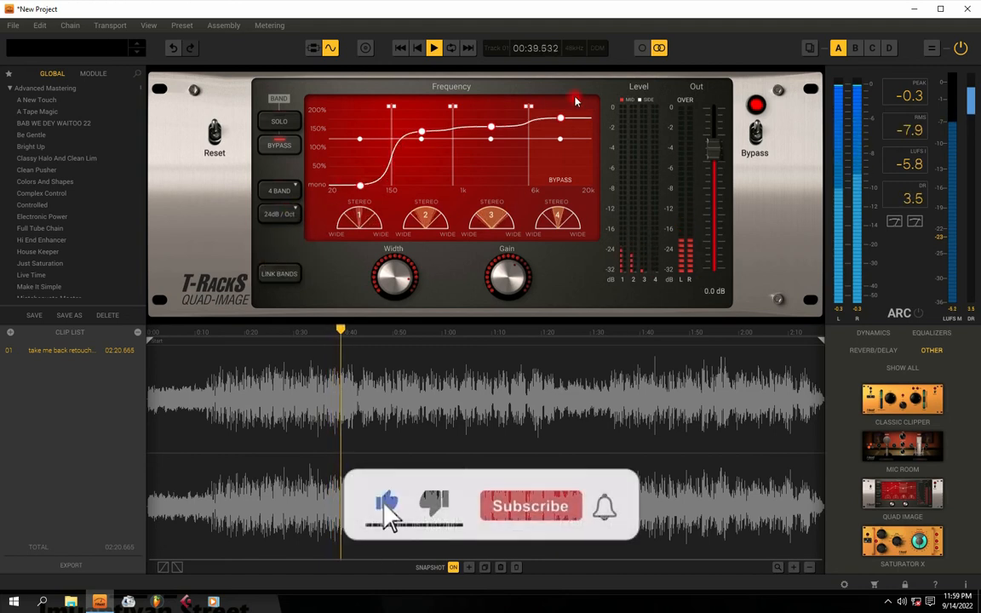
{"action": "key", "text": "space"}
{"action": "key", "text": "space"}
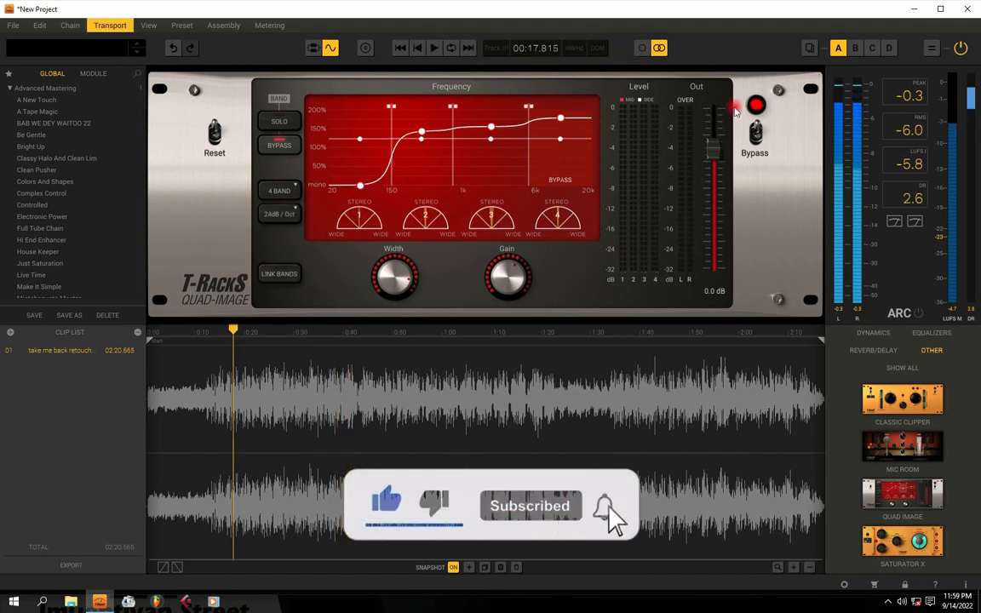
{"action": "key", "text": "space"}
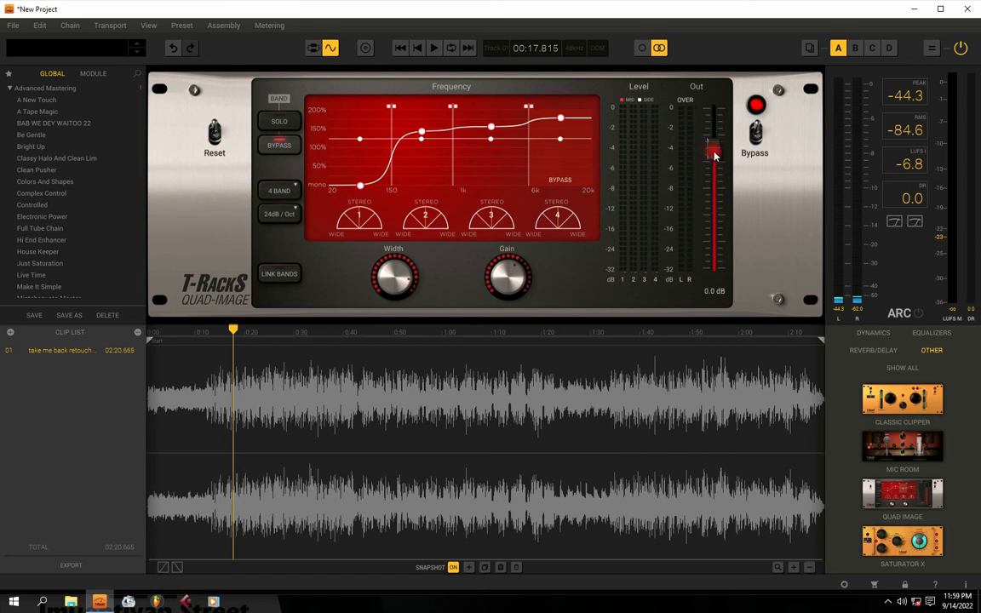
Try output levels of 0.5 dB and -1.5 dB on the imager while starting and stopping the song.
{"action": "key", "text": "space"}
{"action": "mouse_move", "coordinate": [716, 161]}
{"action": "left_mouse_down"}
{"action": "mouse_move", "coordinate": [712, 170]}
{"action": "mouse_move", "coordinate": [712, 145]}
{"action": "left_mouse_up"}
{"action": "key", "text": "space"}
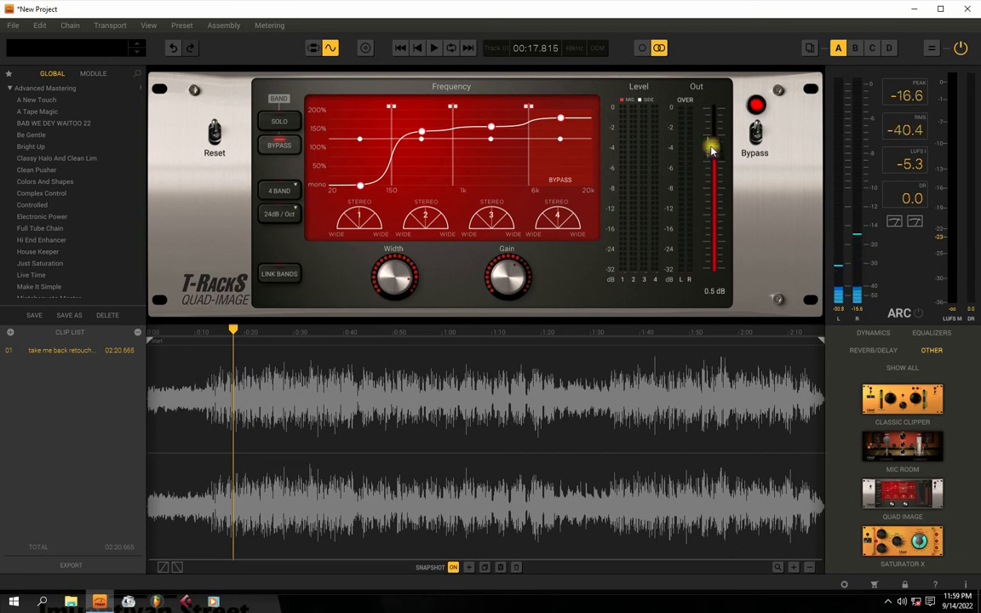
{"action": "key", "text": "space"}
{"action": "left_click_drag", "start_coordinate": [709, 138], "coordinate": [707, 154]}
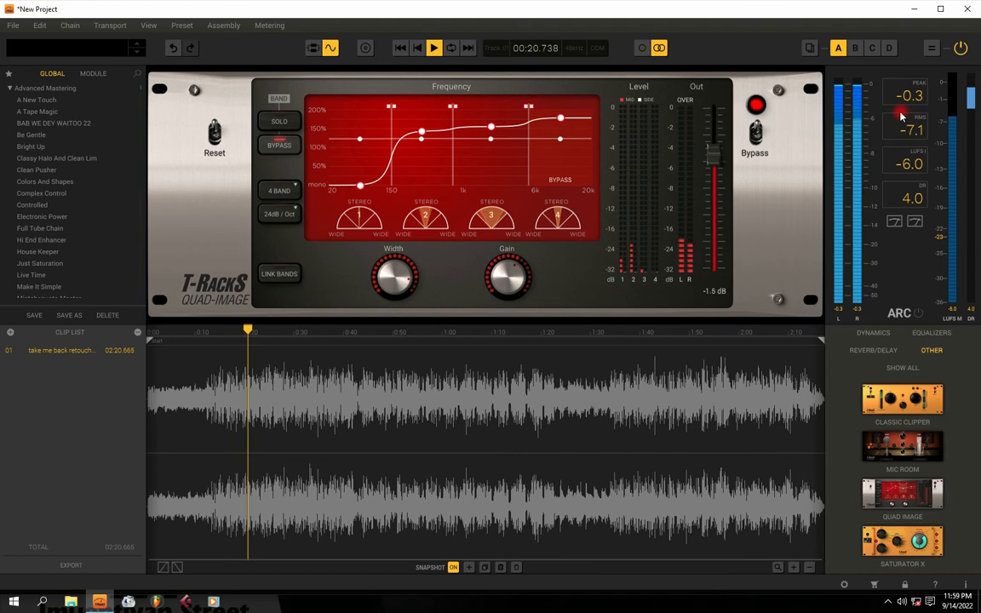
Replay the song, lower the output level to -3.2 dB, select band 1 and stop playback.
{"action": "key", "text": "space"}
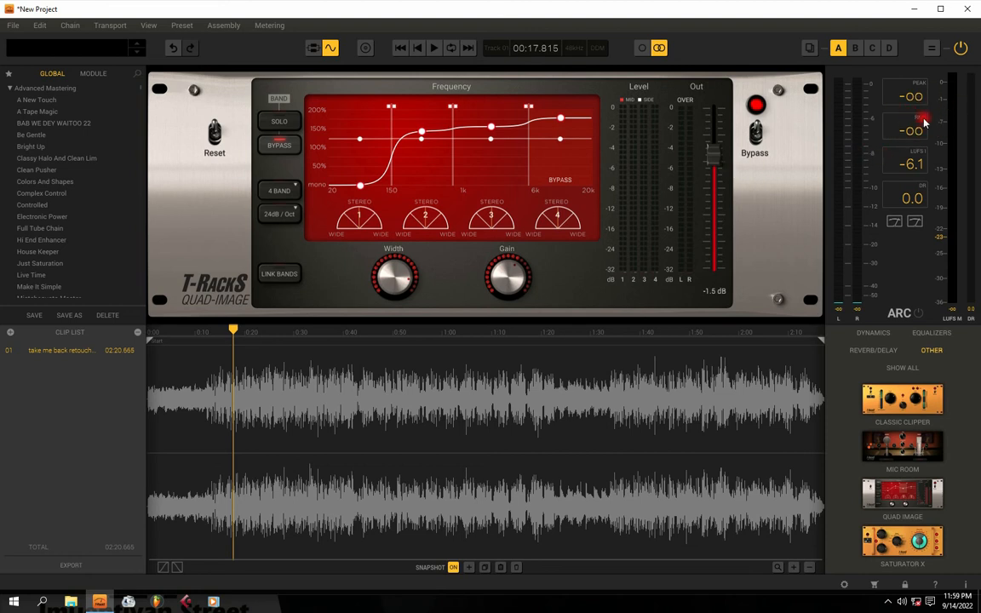
{"action": "key", "text": "space"}
{"action": "mouse_move", "coordinate": [715, 158]}
{"action": "left_mouse_down"}
{"action": "mouse_move", "coordinate": [716, 144]}
{"action": "mouse_move", "coordinate": [713, 160]}
{"action": "left_mouse_up"}
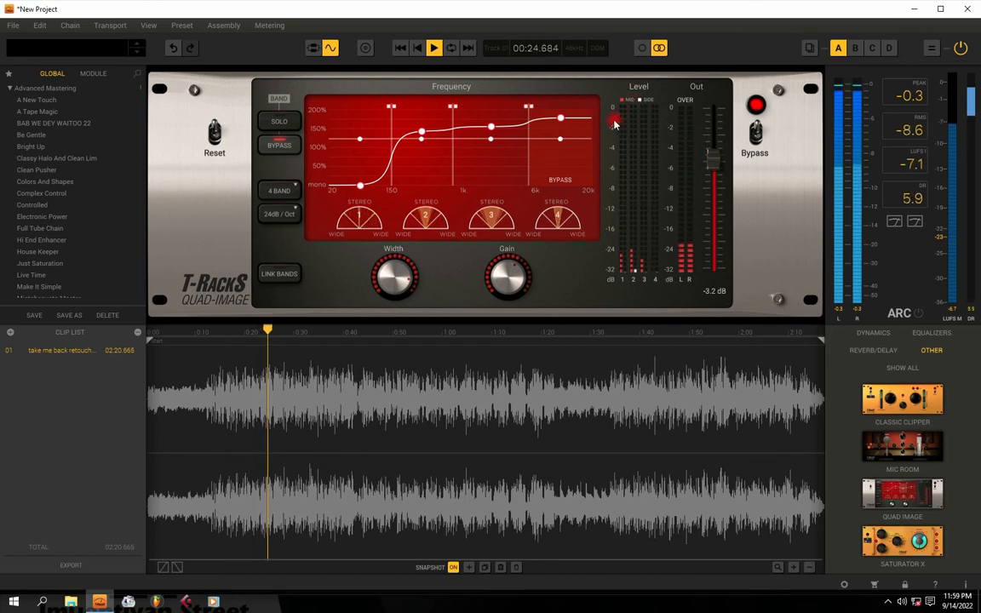
{"action": "left_click", "coordinate": [363, 213]}
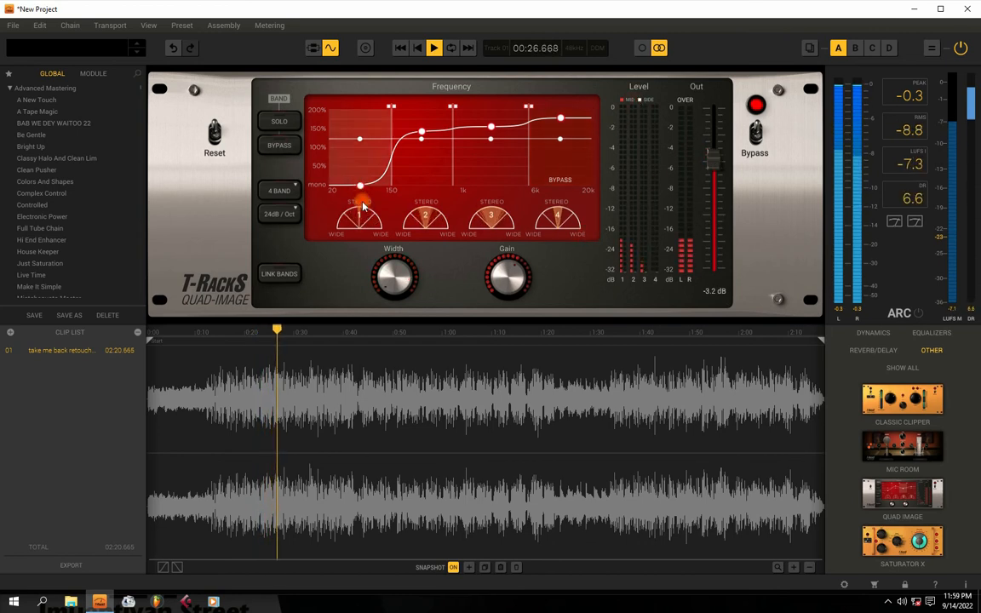
{"action": "key", "text": "space"}
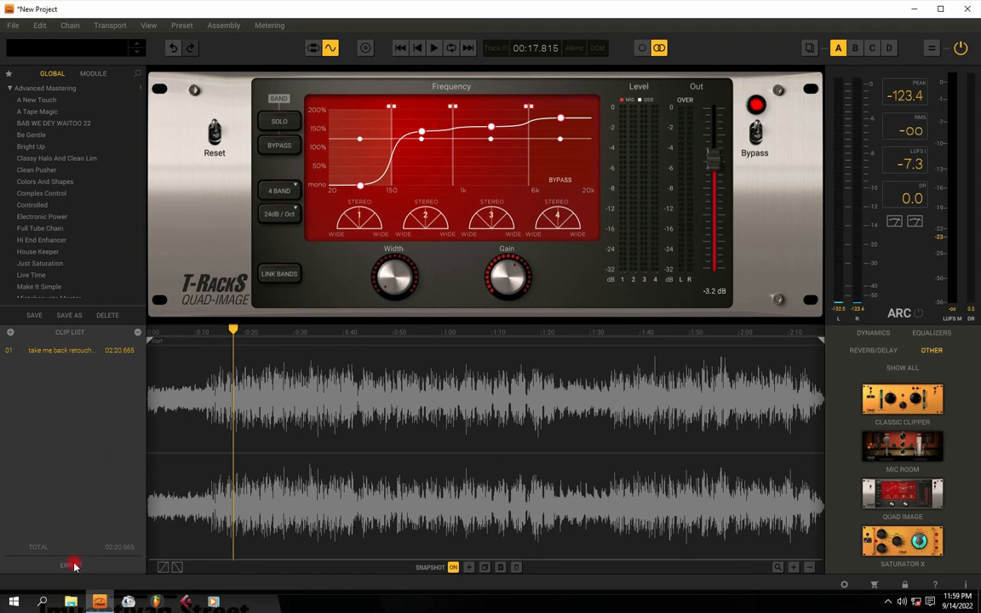
Start exporting the current file and open the tutorials folder on the Desktop as its destination.
{"action": "left_click", "coordinate": [72, 565]}
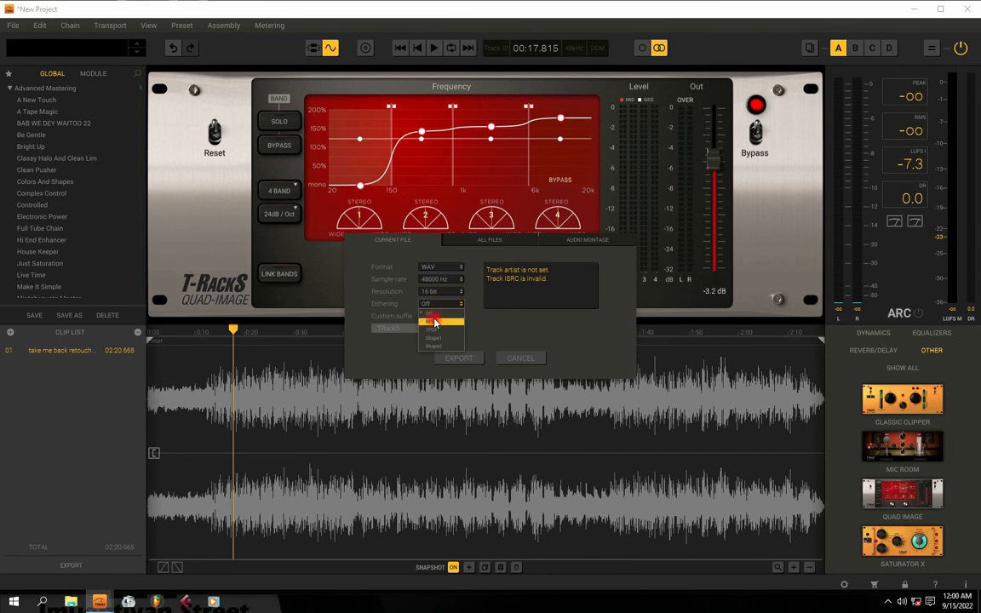
{"action": "left_click", "coordinate": [456, 359]}
{"action": "left_click", "coordinate": [259, 200]}
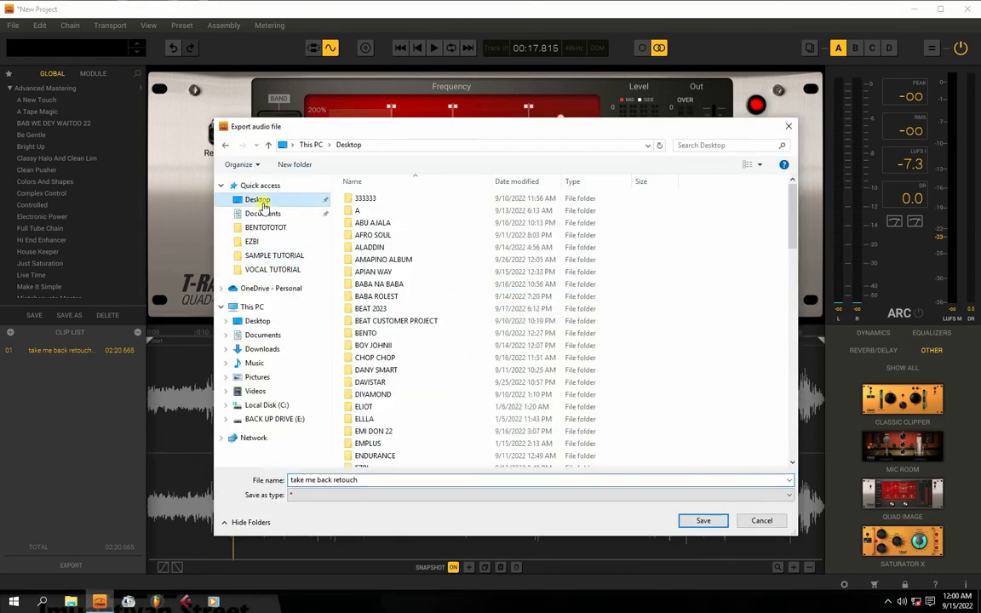
{"action": "left_click", "coordinate": [377, 370]}
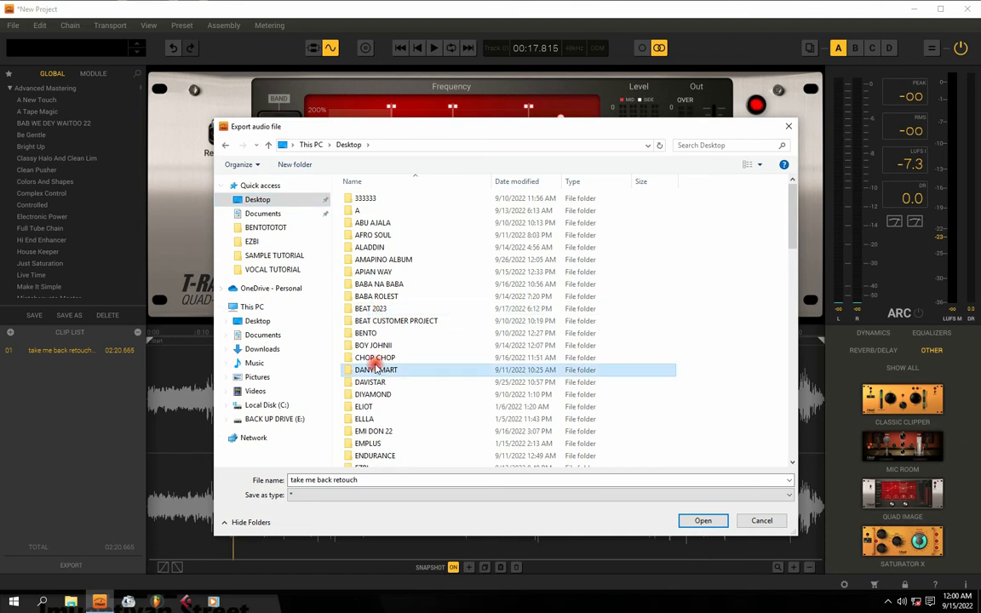
{"action": "key", "text": "t"}
{"action": "key", "text": "t"}
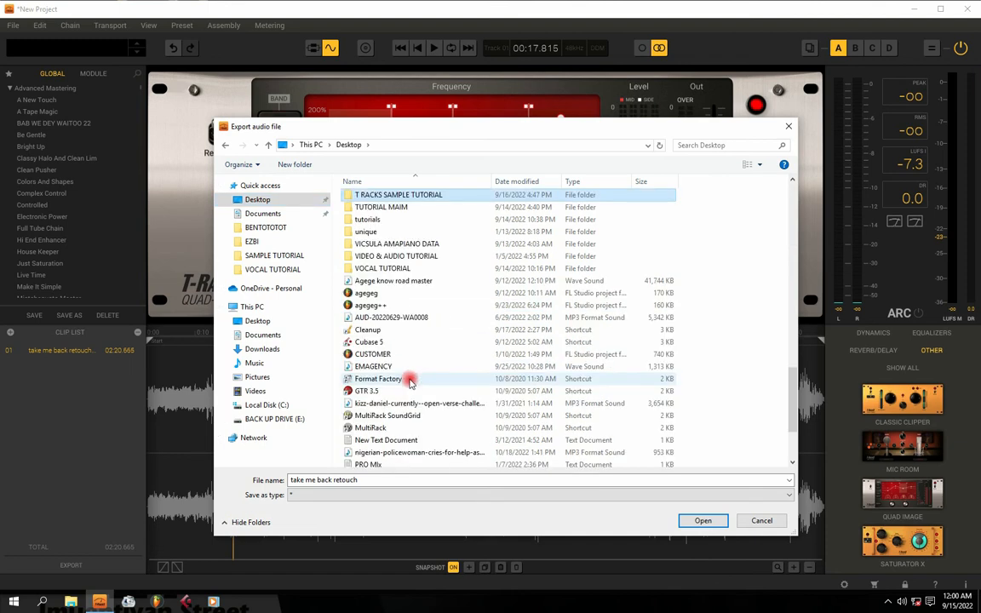
{"action": "left_click", "coordinate": [372, 219]}
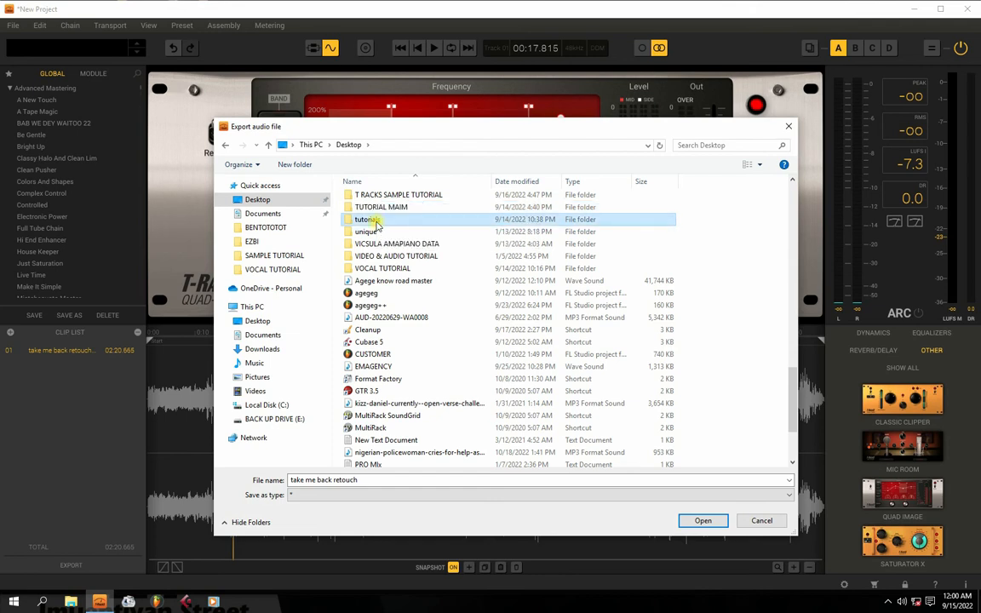
{"action": "double_click", "coordinate": [372, 219]}
Name the exported audio file "take me back 22222" and save it.
{"action": "left_click", "coordinate": [366, 479]}
{"action": "double_click", "coordinate": [364, 479]}
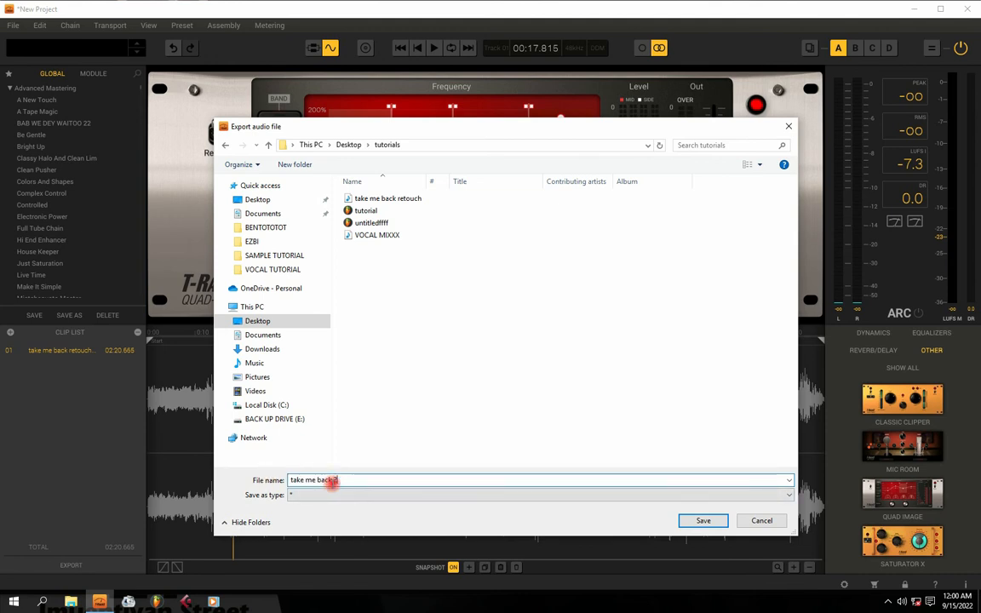
{"action": "type", "text": "2222"}
{"action": "left_click", "coordinate": [703, 520]}
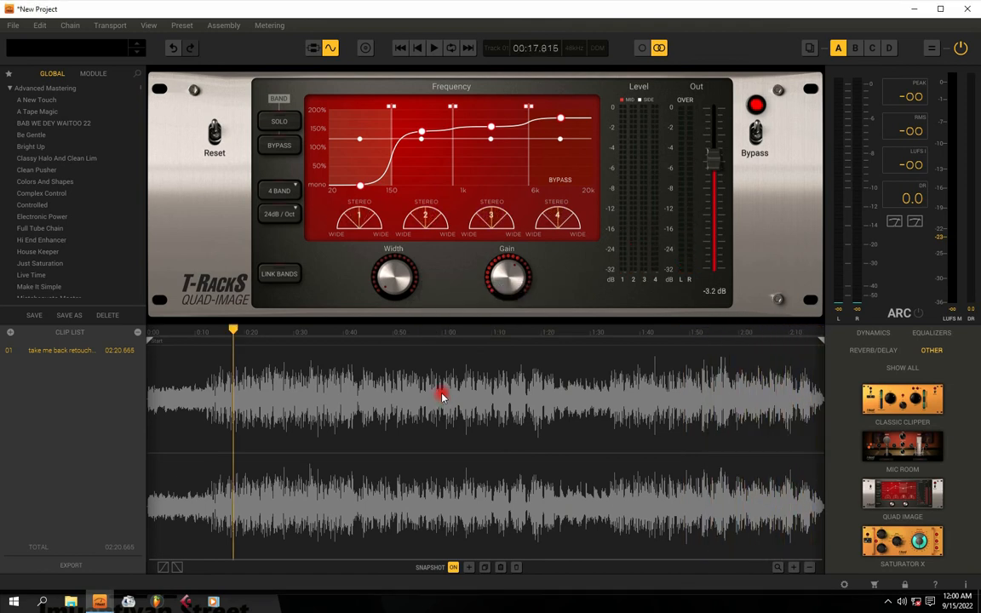
Switch to File Explorer and open the tutorials folder on the Desktop.
{"action": "left_click", "coordinate": [73, 602]}
{"action": "left_click_drag", "start_coordinate": [648, 184], "coordinate": [345, 143]}
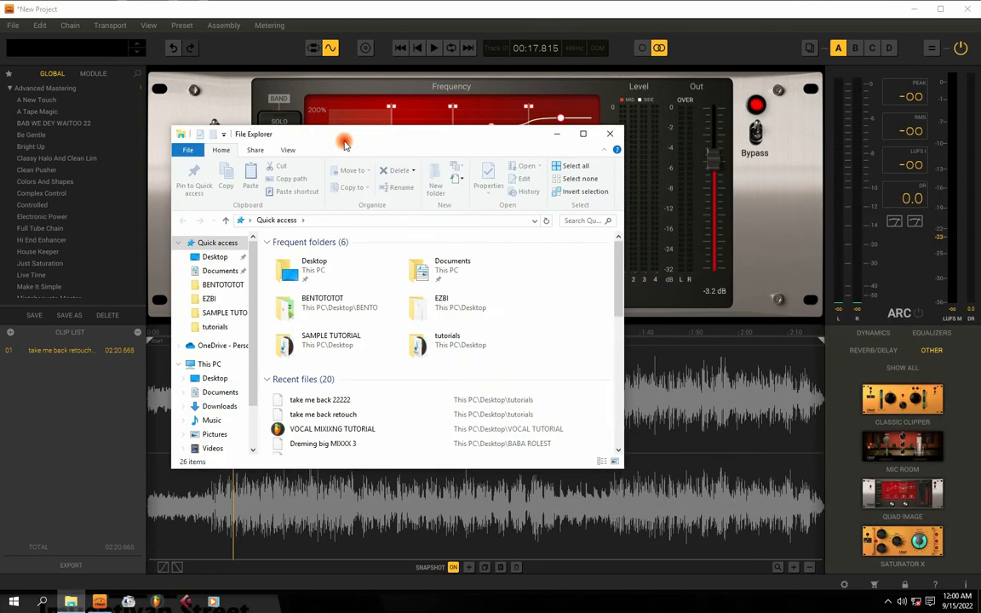
{"action": "left_click", "coordinate": [217, 257]}
{"action": "left_click", "coordinate": [294, 316]}
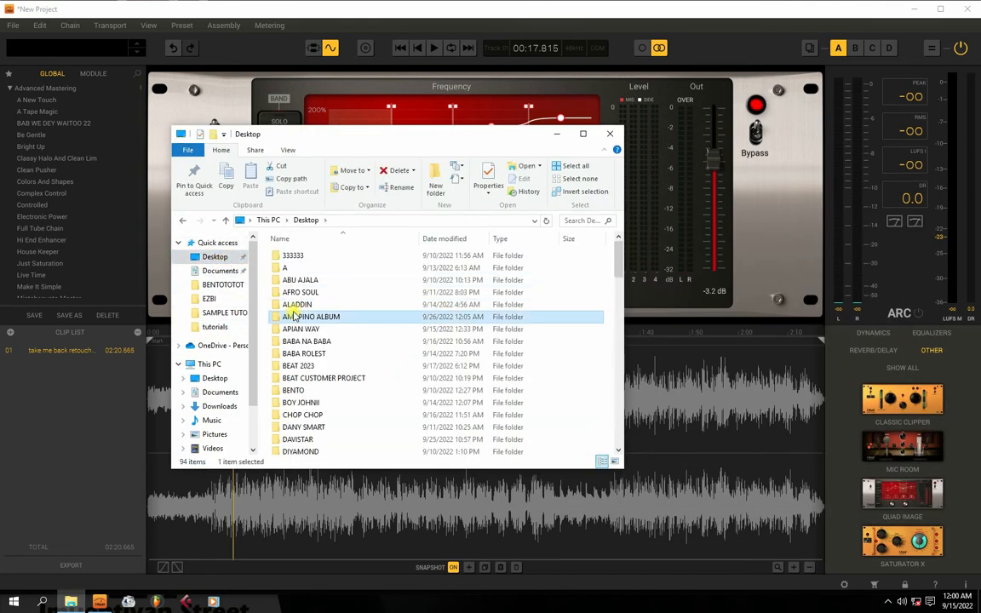
{"action": "scroll", "coordinate": [294, 316], "scroll_direction": "down", "scroll_amount": 20}
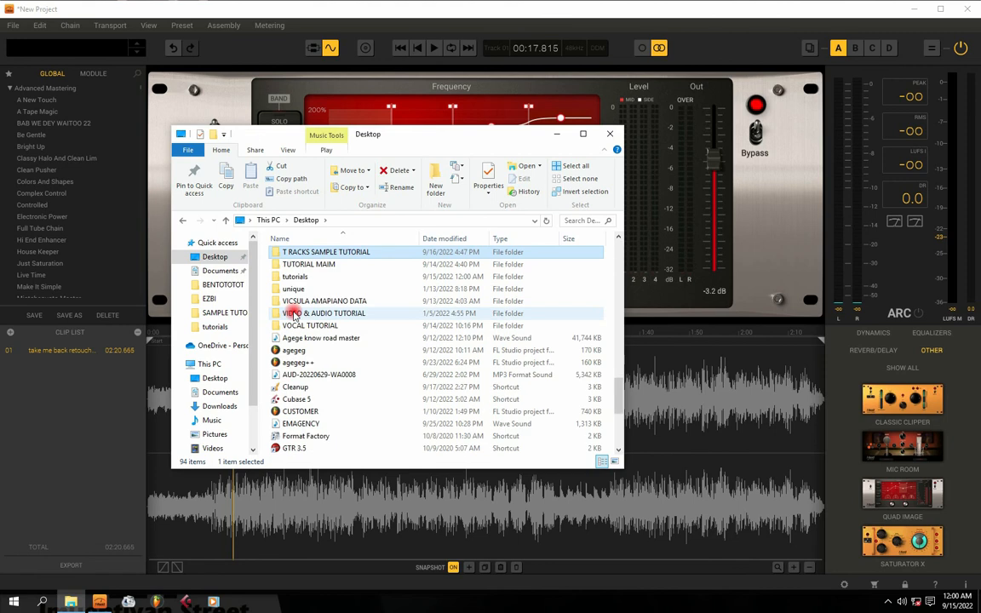
{"action": "double_click", "coordinate": [290, 279]}
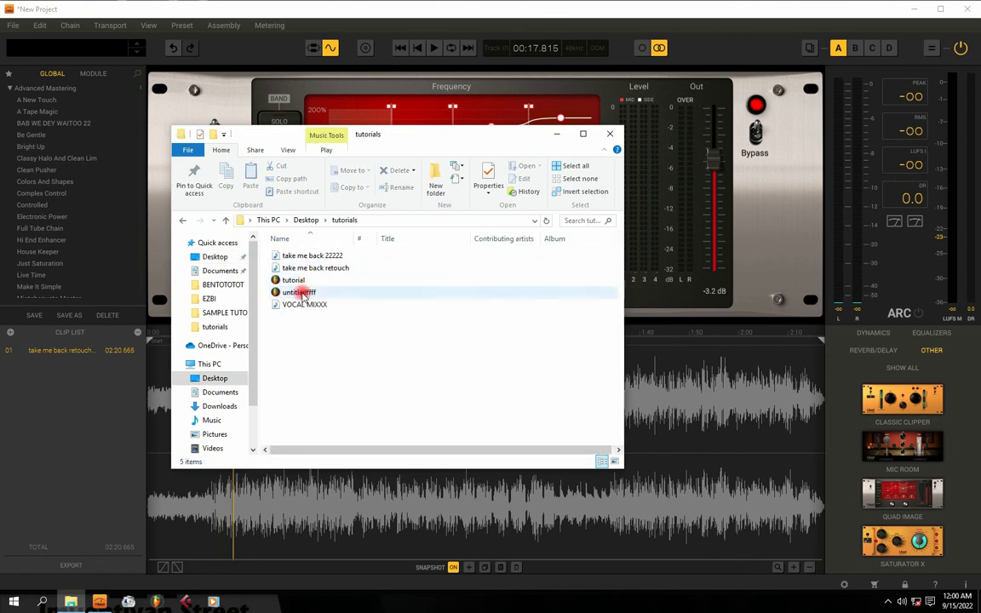
Play the exported file "take me back 22222" in the media player.
{"action": "left_click", "coordinate": [291, 257]}
{"action": "right_click", "coordinate": [291, 257]}
{"action": "left_click", "coordinate": [324, 268]}
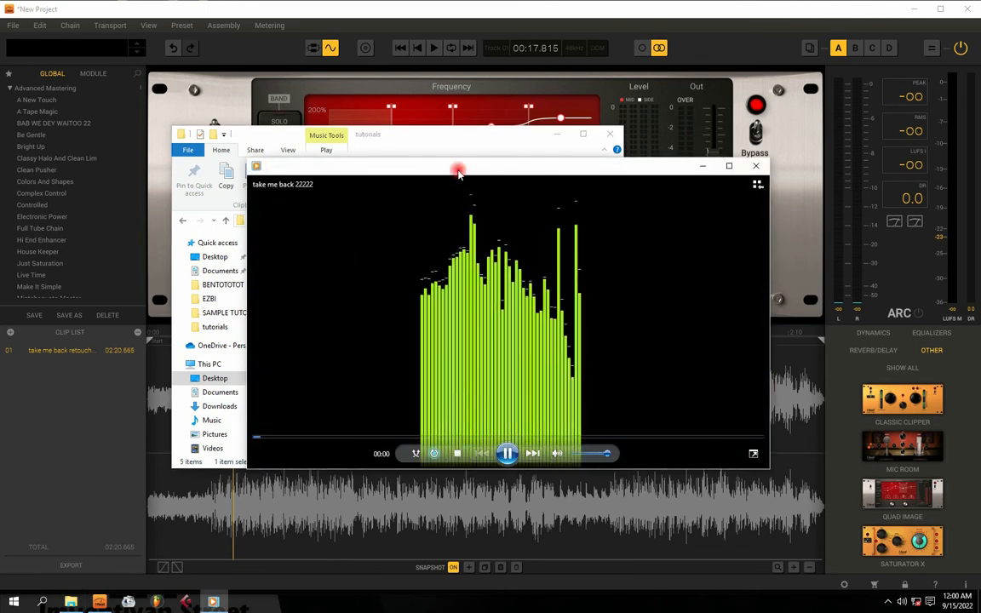
Listen to the exported song, enlarging and repositioning the player window, and pause playback.
{"action": "left_click_drag", "start_coordinate": [456, 169], "coordinate": [414, 158]}
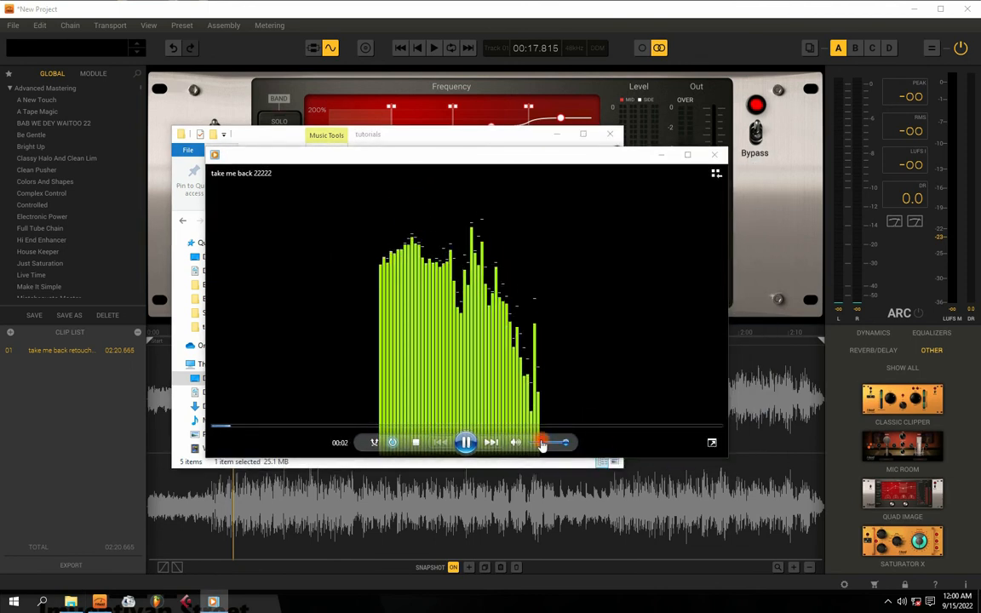
{"action": "left_click_drag", "start_coordinate": [383, 159], "coordinate": [423, 146]}
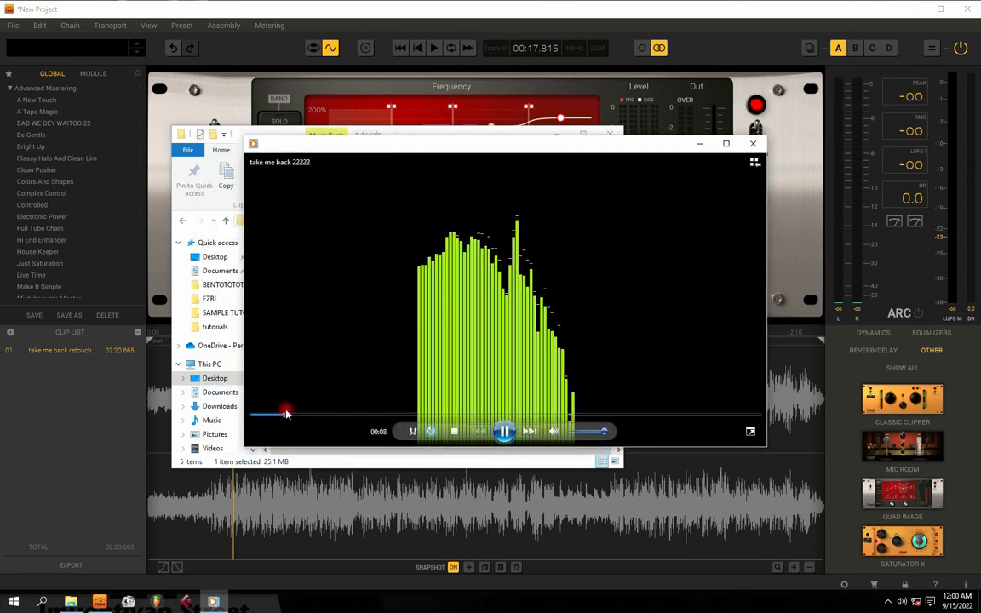
{"action": "left_click_drag", "start_coordinate": [452, 146], "coordinate": [401, 137]}
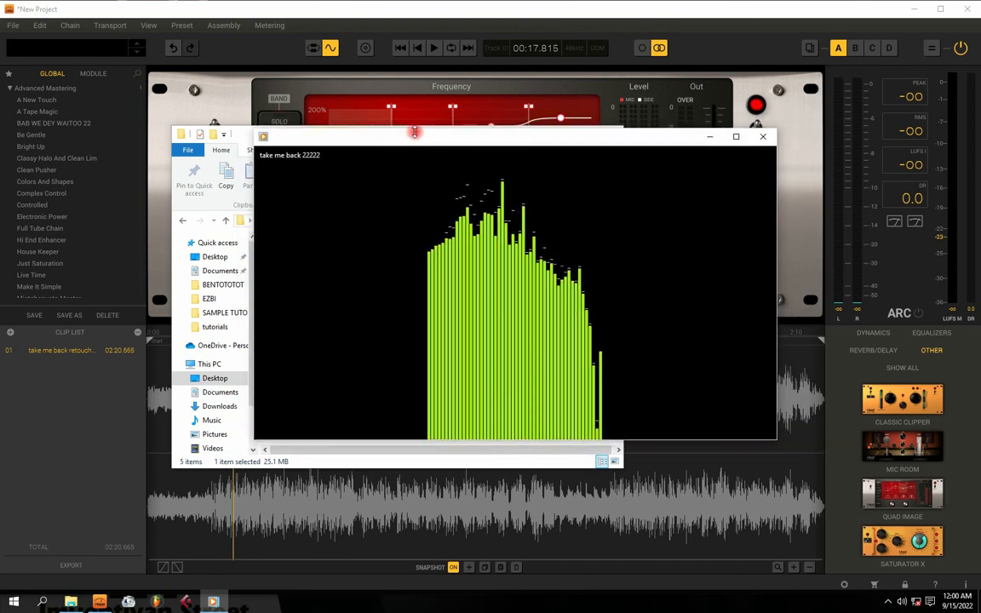
{"action": "mouse_move", "coordinate": [442, 142]}
{"action": "left_mouse_down"}
{"action": "mouse_move", "coordinate": [466, 147]}
{"action": "mouse_move", "coordinate": [453, 144]}
{"action": "left_mouse_up"}
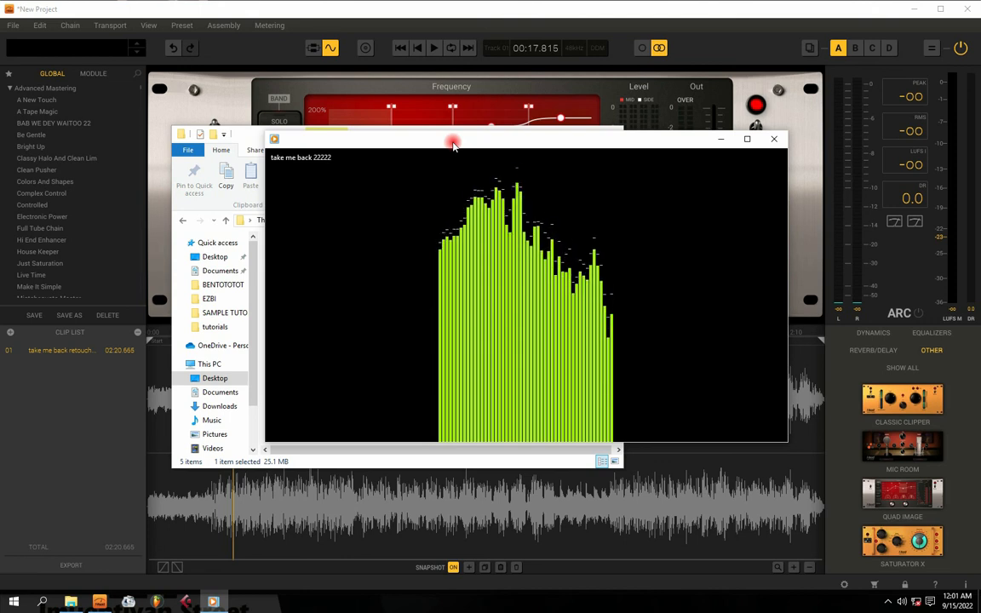
{"action": "left_click_drag", "start_coordinate": [467, 138], "coordinate": [390, 116]}
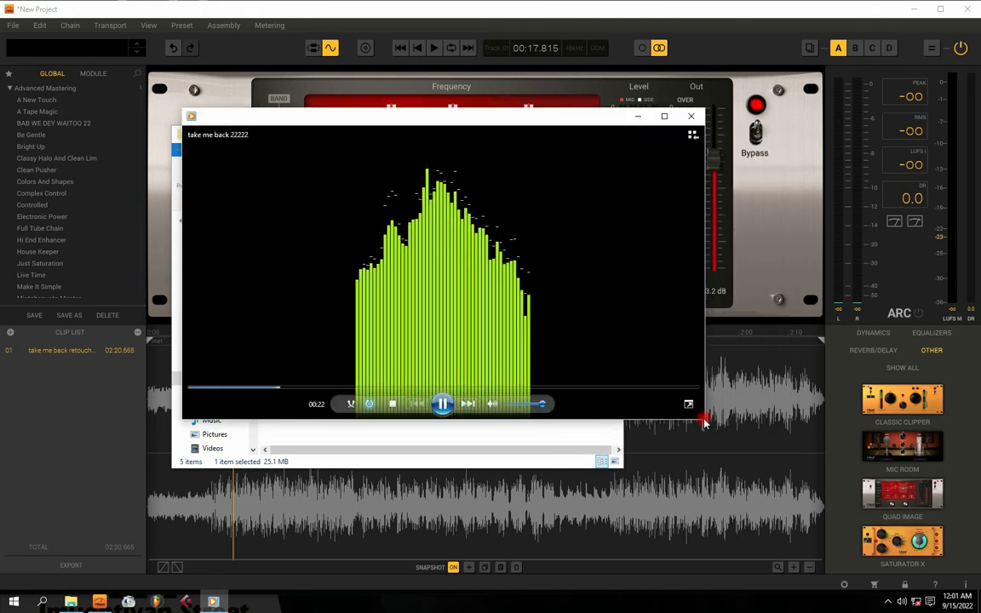
{"action": "left_click_drag", "start_coordinate": [705, 419], "coordinate": [791, 521]}
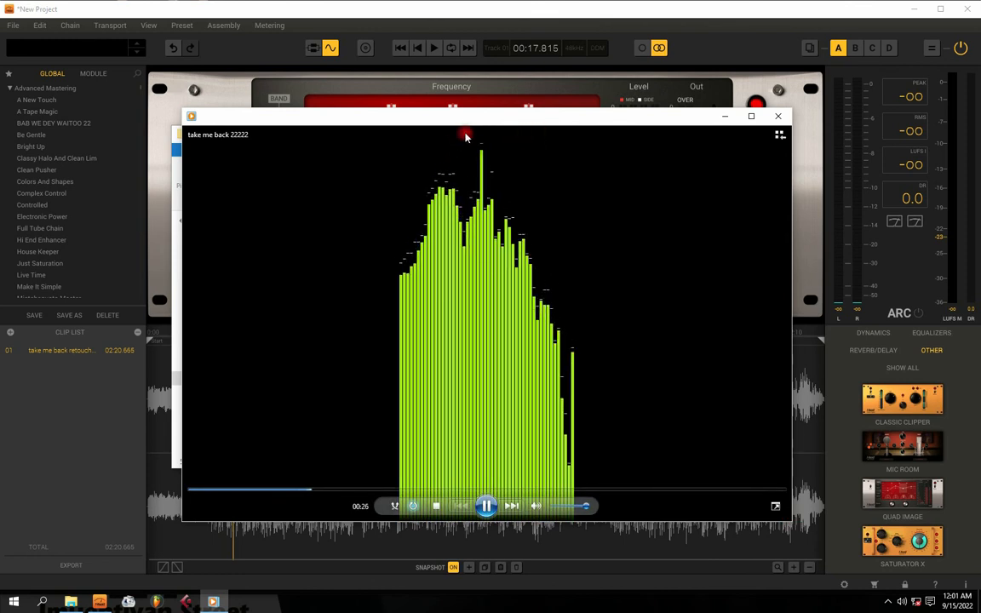
{"action": "left_click_drag", "start_coordinate": [435, 121], "coordinate": [430, 105]}
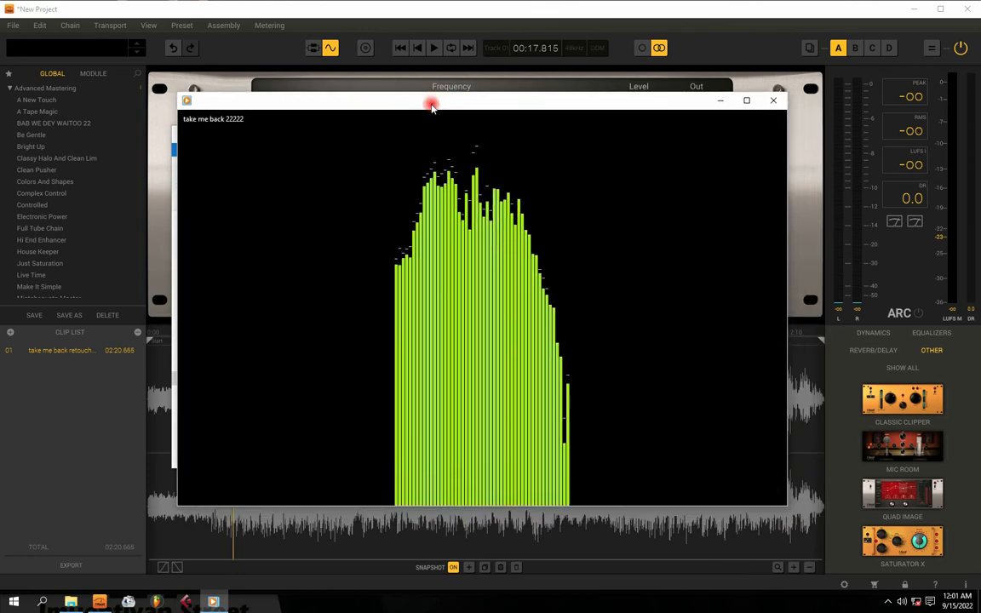
{"action": "left_click_drag", "start_coordinate": [318, 102], "coordinate": [319, 92]}
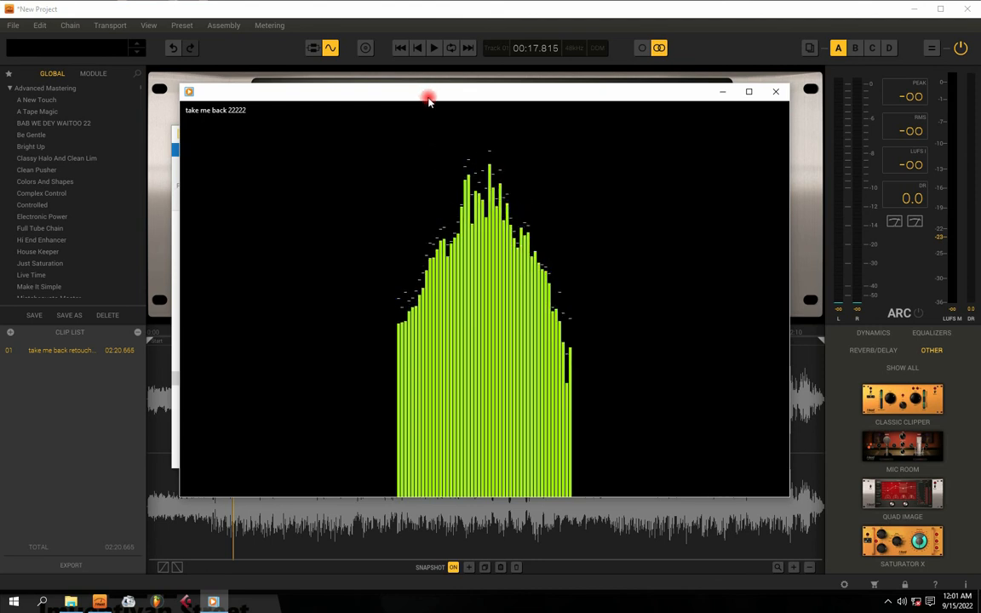
{"action": "left_click_drag", "start_coordinate": [428, 101], "coordinate": [422, 98]}
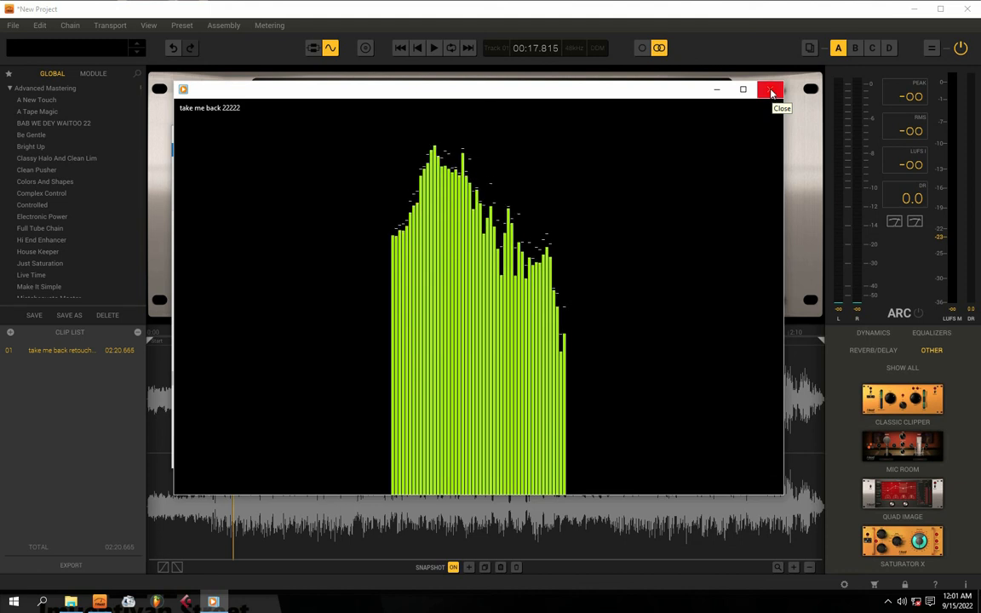
{"action": "mouse_move", "coordinate": [558, 325]}
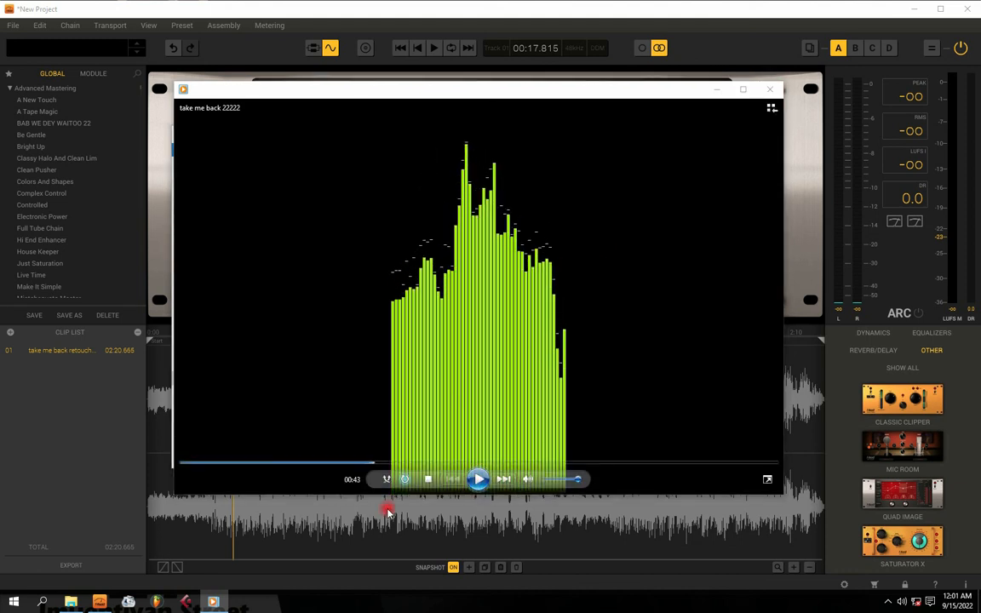
Close the File Explorer window, then shrink the media player window and move it over the imager.
{"action": "left_click_drag", "start_coordinate": [305, 99], "coordinate": [359, 106]}
{"action": "left_click", "coordinate": [322, 138]}
{"action": "left_click", "coordinate": [607, 133]}
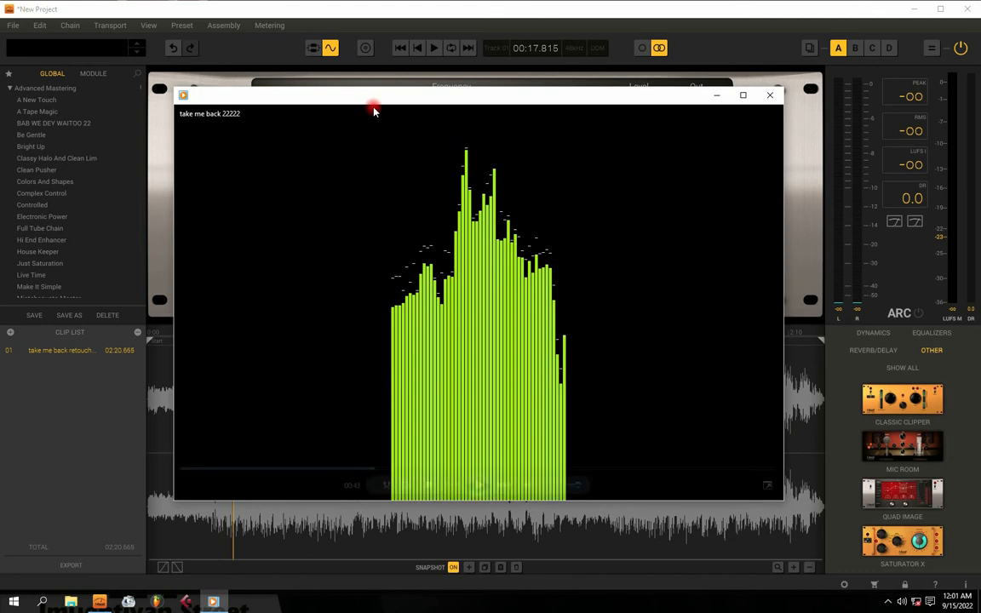
{"action": "left_click_drag", "start_coordinate": [508, 99], "coordinate": [556, 124]}
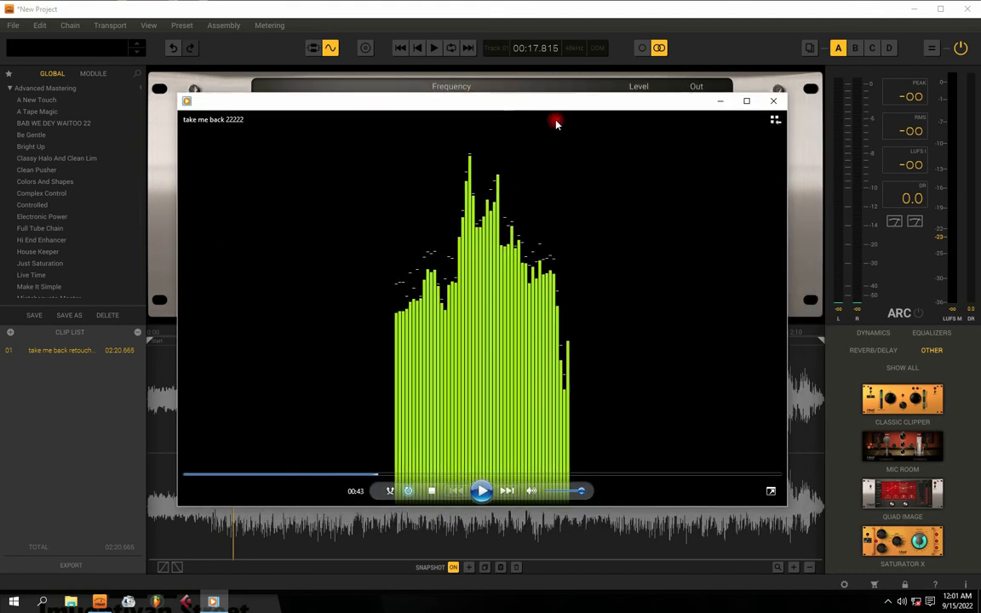
{"action": "left_click_drag", "start_coordinate": [788, 510], "coordinate": [454, 350]}
{"action": "left_click_drag", "start_coordinate": [253, 106], "coordinate": [363, 206]}
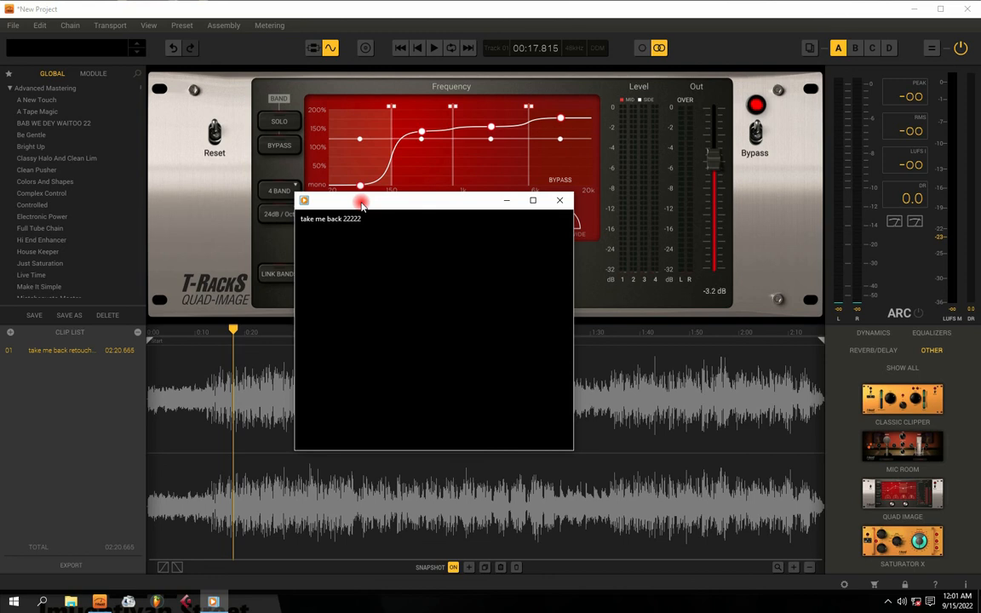
Move the media player aside, minimize it, and start playing the song in T-RackS.
{"action": "left_click_drag", "start_coordinate": [405, 204], "coordinate": [445, 203]}
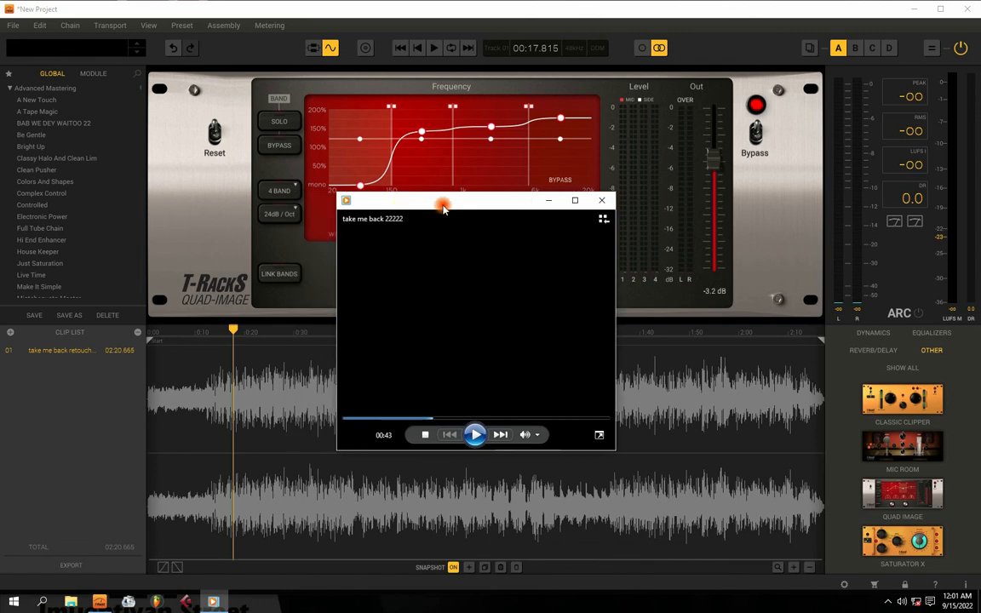
{"action": "left_click", "coordinate": [547, 202]}
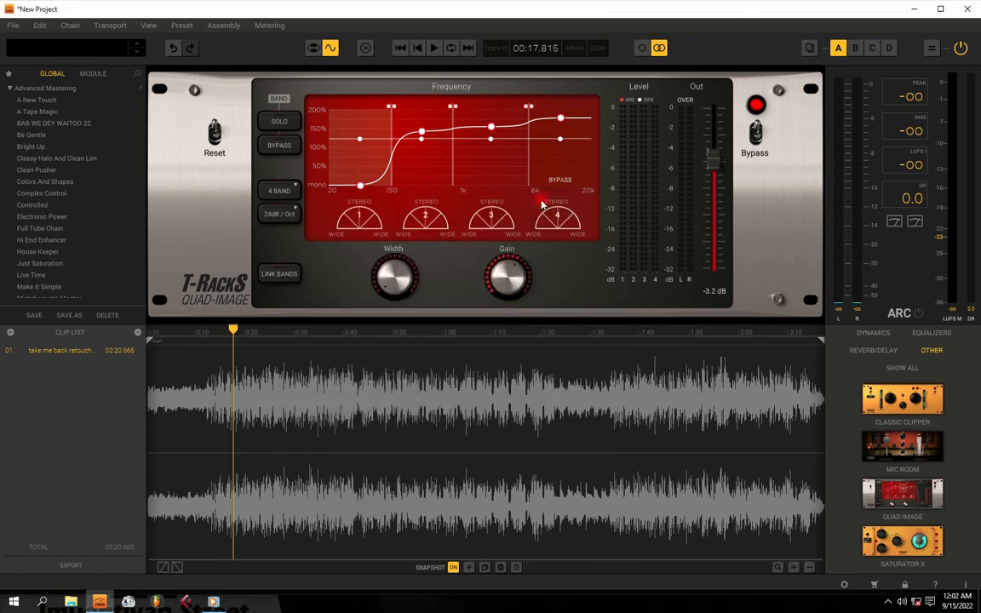
{"action": "key", "text": "space"}
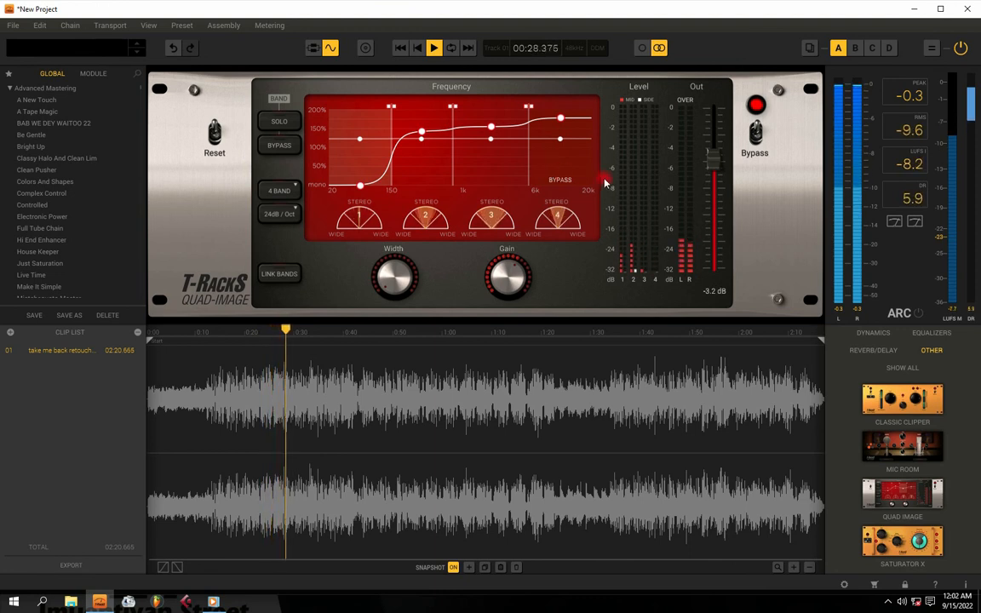
Solo the Quad-Image frequency bands one after another during playback to hear what each of the four bands contributes.
{"action": "left_click", "coordinate": [560, 180]}
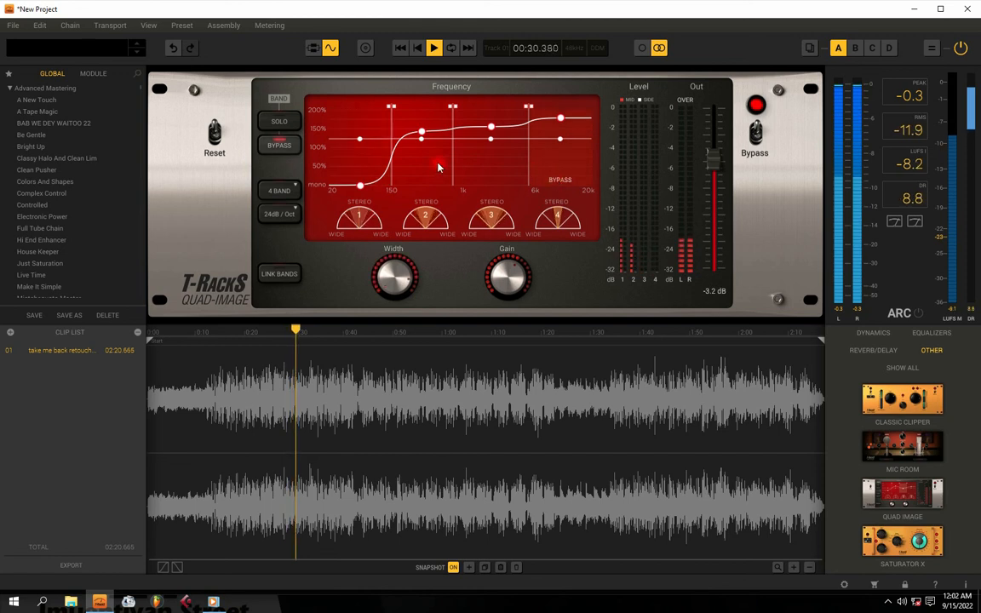
{"action": "left_click", "coordinate": [285, 125]}
{"action": "left_click", "coordinate": [491, 173]}
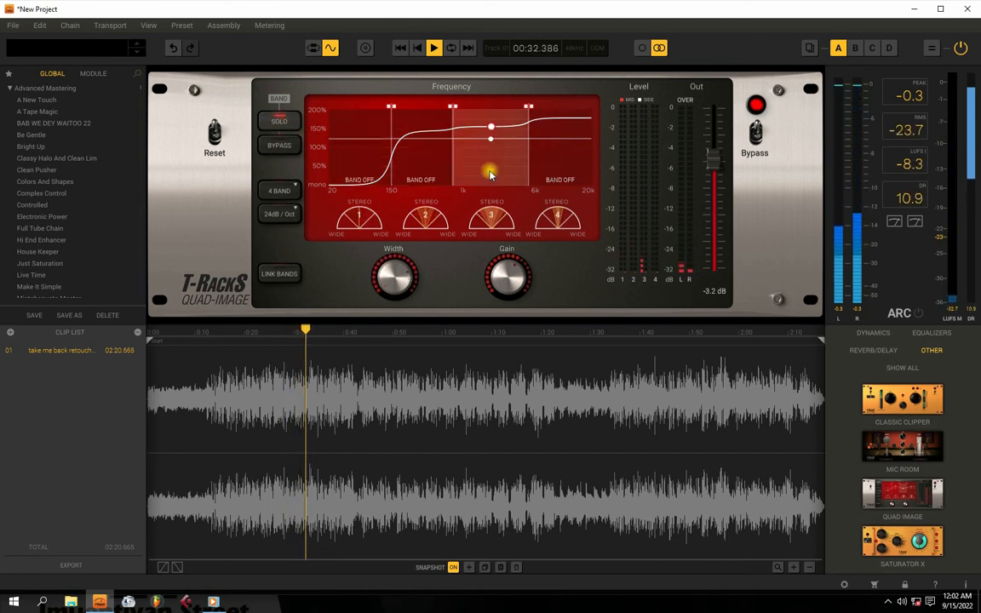
{"action": "left_click", "coordinate": [423, 172]}
{"action": "left_click", "coordinate": [311, 147]}
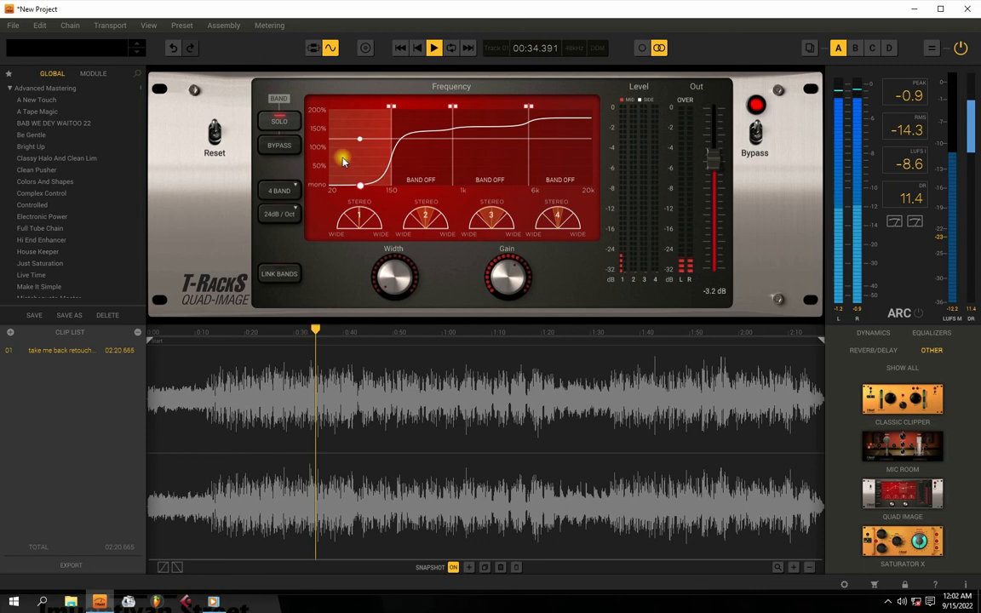
{"action": "left_click", "coordinate": [427, 153]}
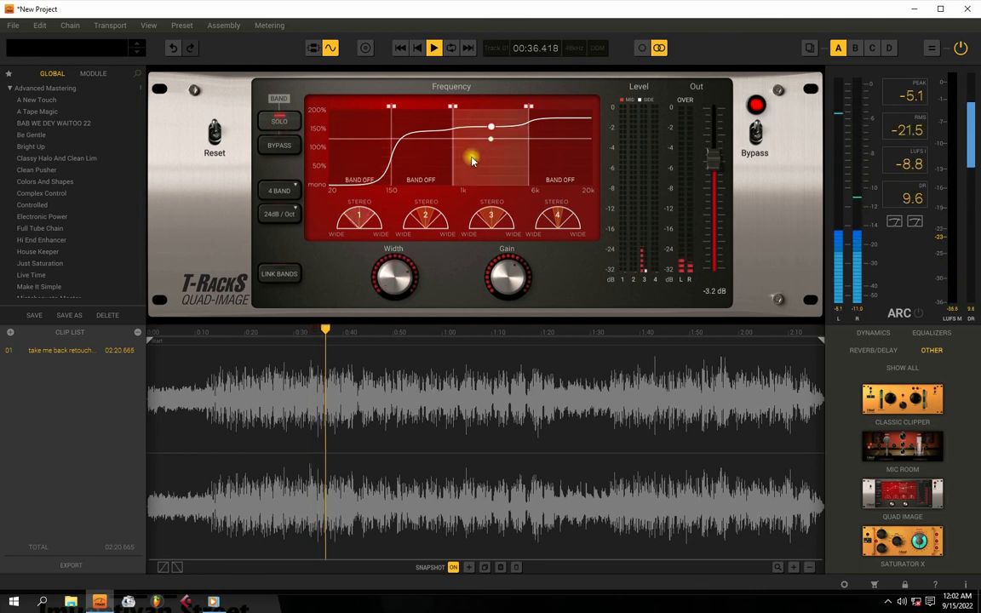
{"action": "left_click", "coordinate": [486, 133]}
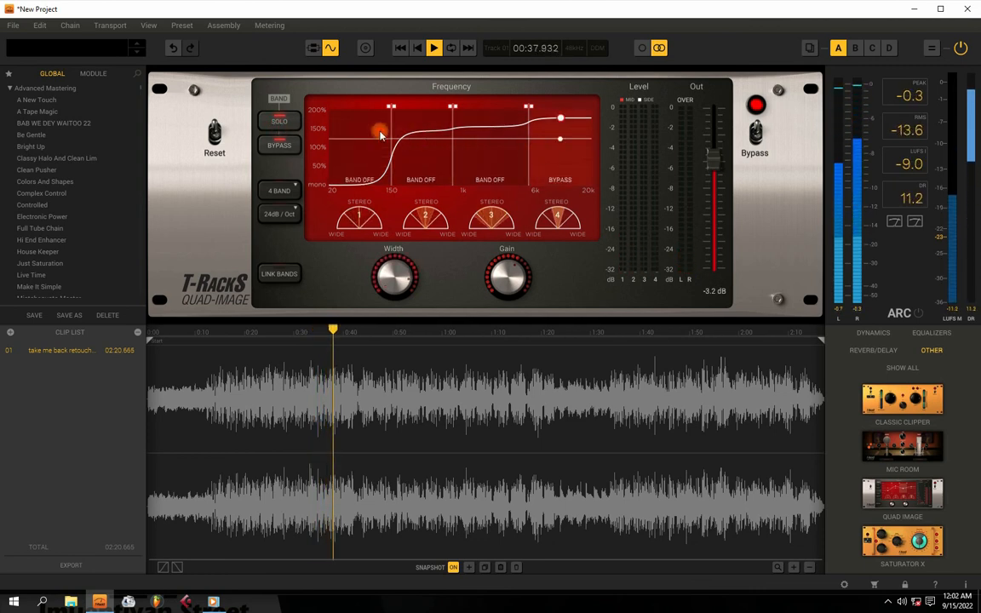
Turn off solo and bypass for band 4, compare the band bypassed and active, and stop playback.
{"action": "left_click", "coordinate": [279, 126]}
{"action": "left_click", "coordinate": [280, 145]}
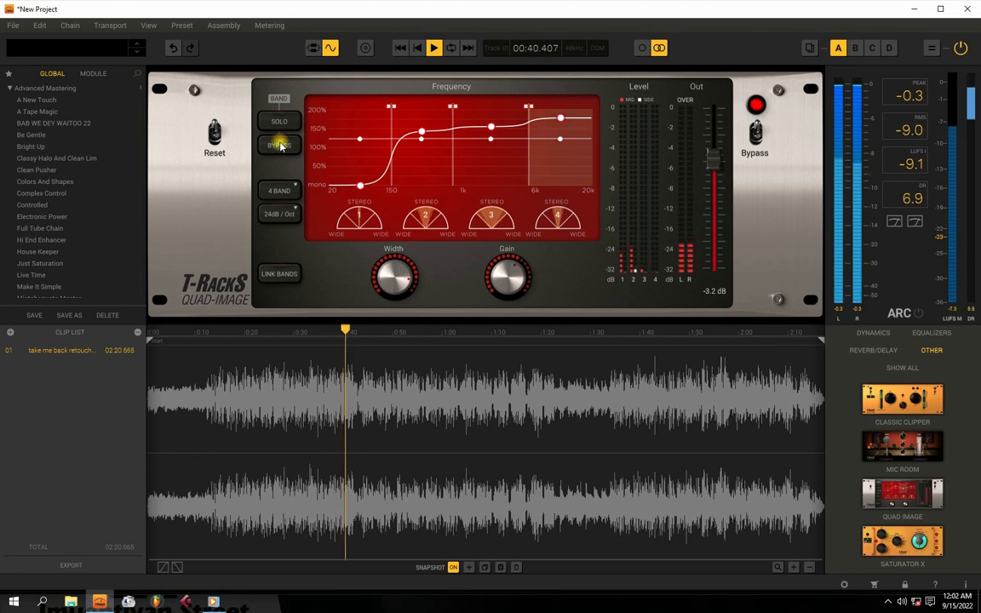
{"action": "left_click", "coordinate": [281, 147]}
{"action": "left_click", "coordinate": [281, 147]}
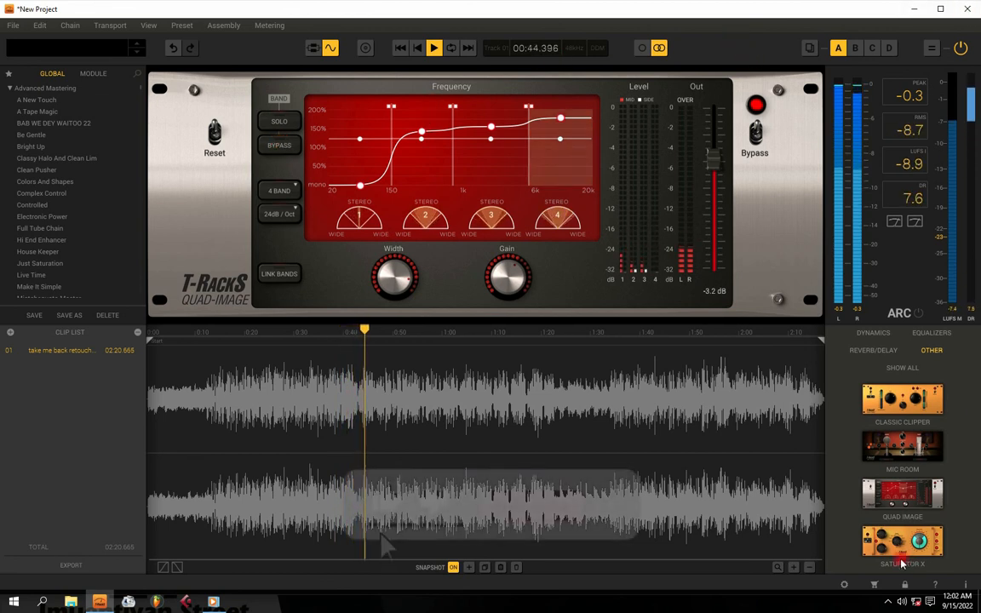
{"action": "key", "text": "space"}
{"action": "left_click", "coordinate": [888, 602]}
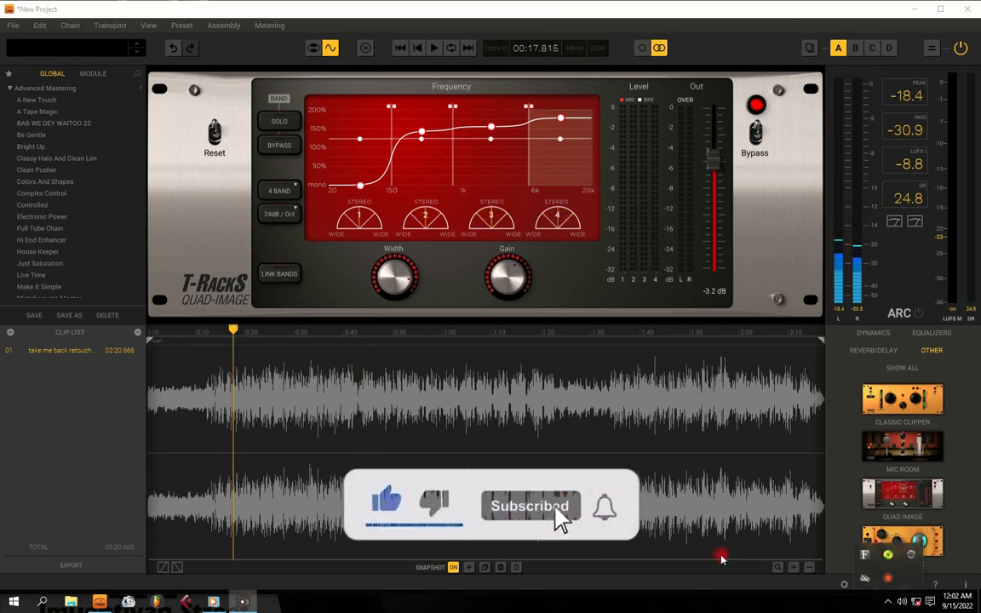